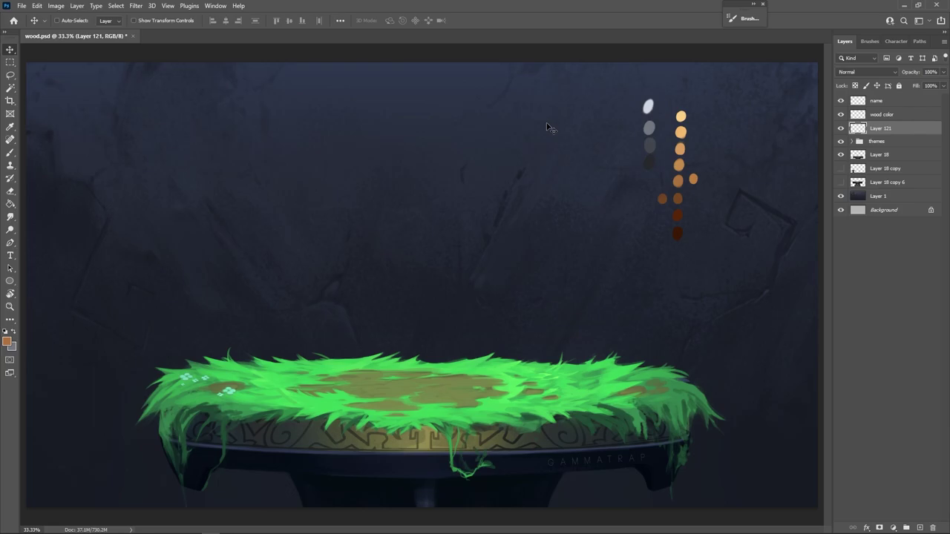
Paint five stacked horizontal brown planks above the grass on Layer 121 with a 200 px Hard Round Pressure Opacity brush
key(b)
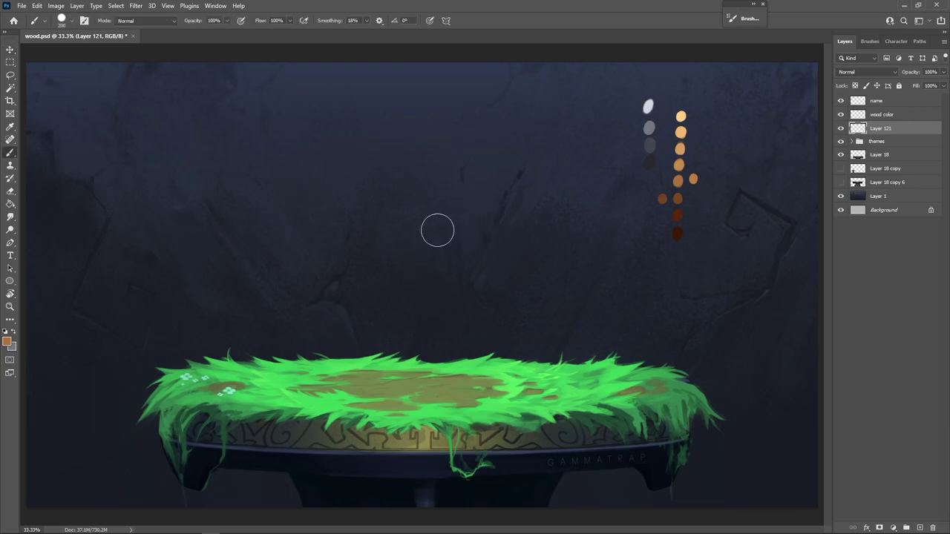
right_click(434, 239)
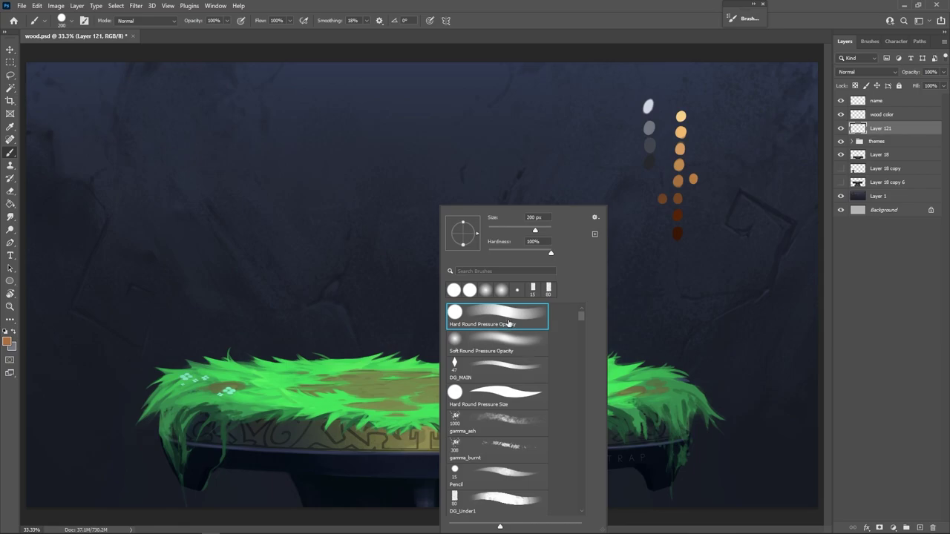
click(420, 306)
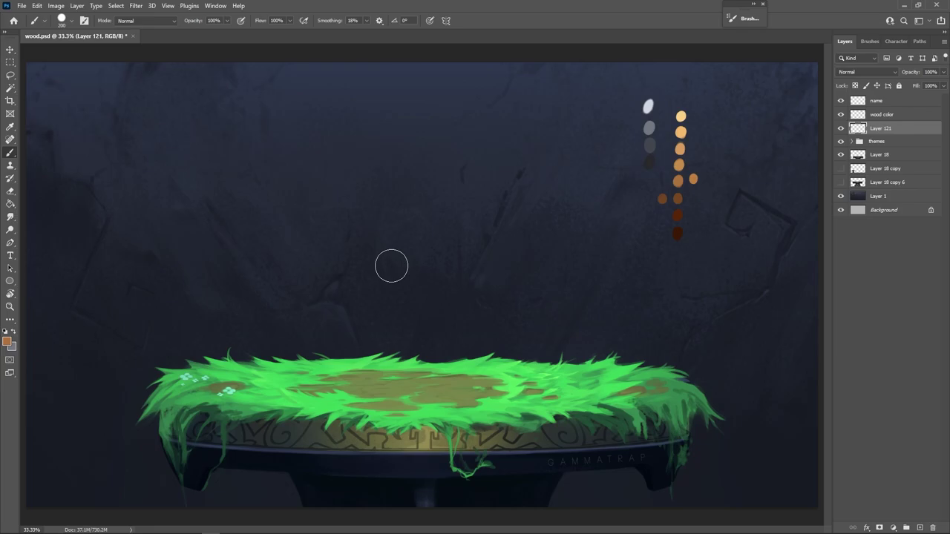
drag(331, 218, 510, 217)
drag(326, 247, 513, 256)
mouse_move(328, 279)
mouse_down()
mouse_move(464, 298)
mouse_move(500, 279)
mouse_up()
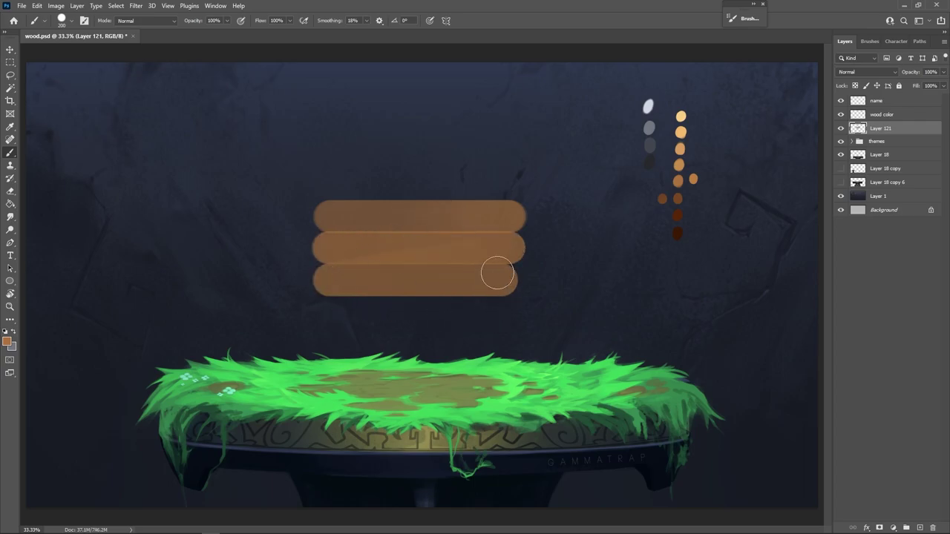
drag(329, 307, 512, 331)
drag(333, 337, 509, 335)
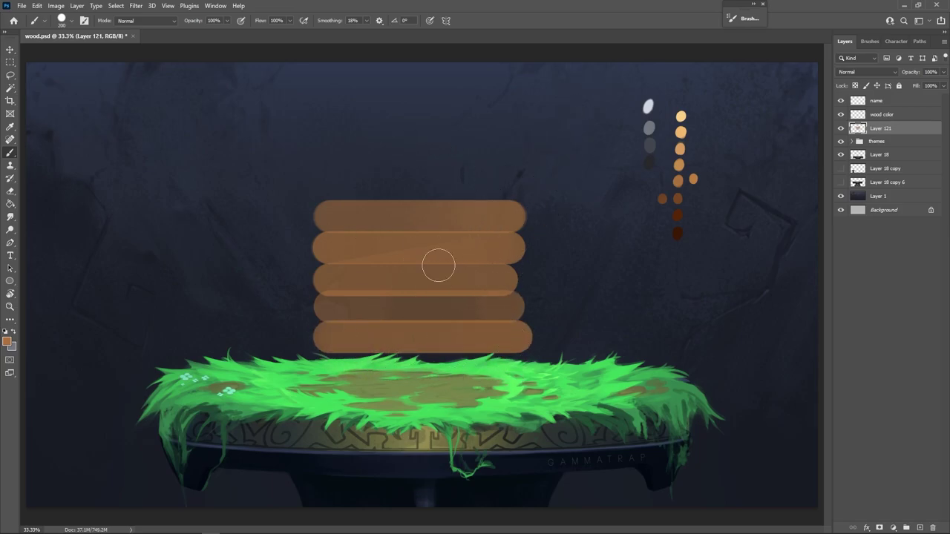
Skew the plank stack into perspective by raising its lower-left corner, and place it on the grass platform
drag(557, 321, 489, 304)
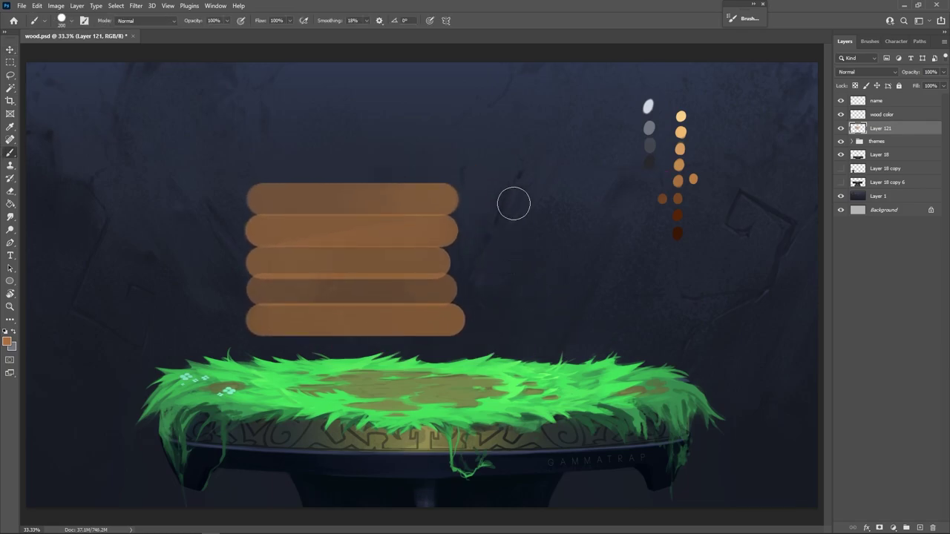
key(ctrl+t)
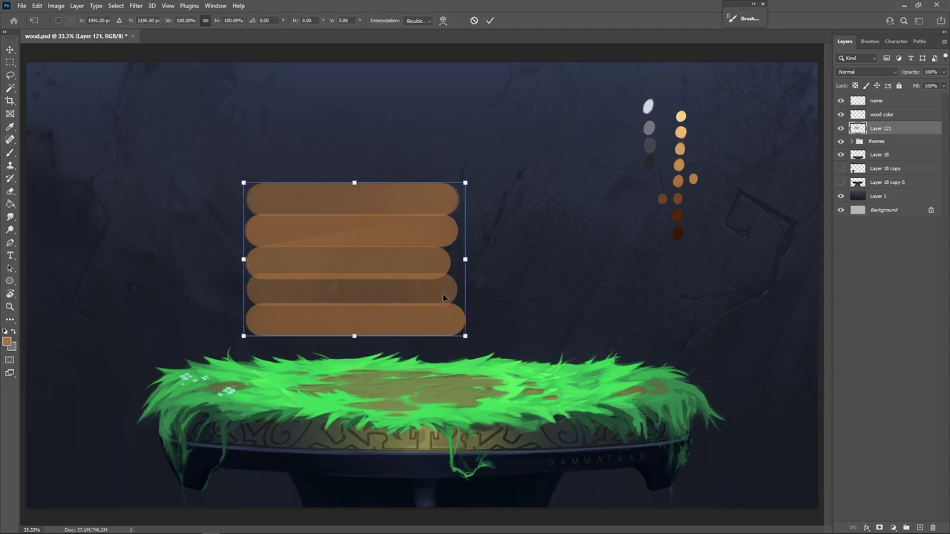
drag(243, 335, 245, 293)
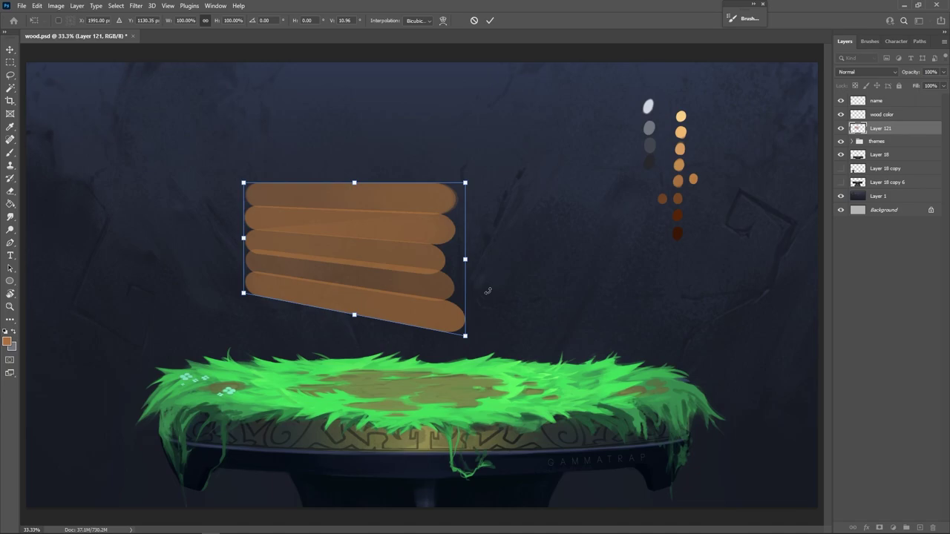
drag(398, 249, 429, 348)
click(490, 20)
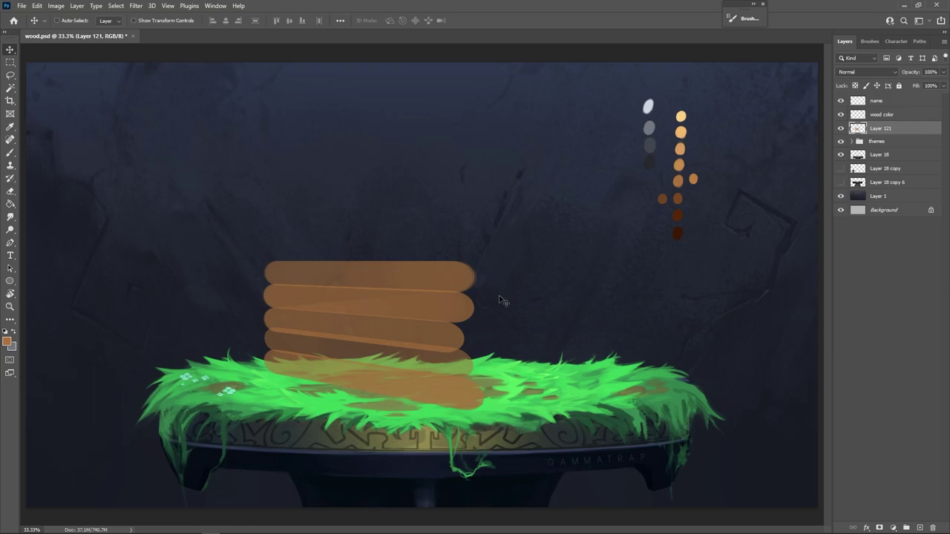
Try duplicating the plank wall, flipping the copy horizontally as the second side, and merging both layers
drag(435, 332, 582, 342)
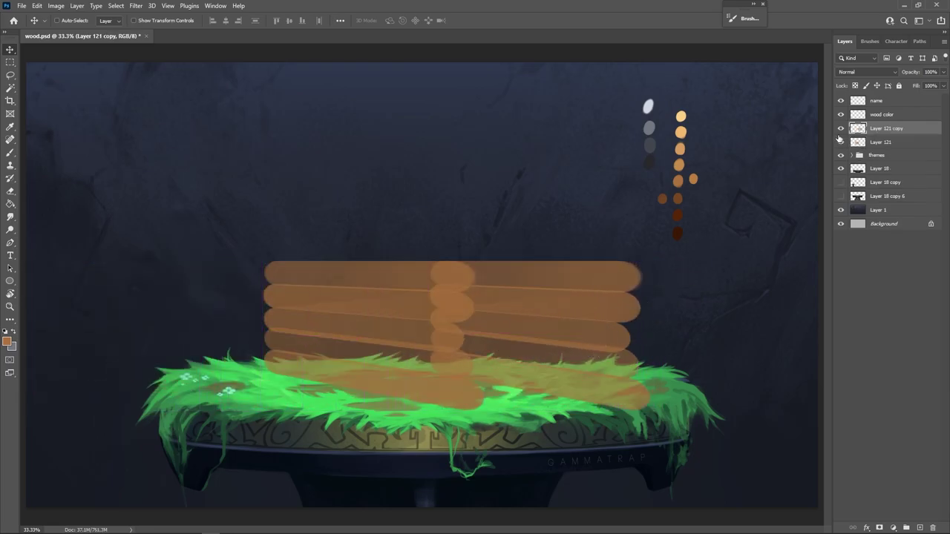
click(840, 141)
click(841, 141)
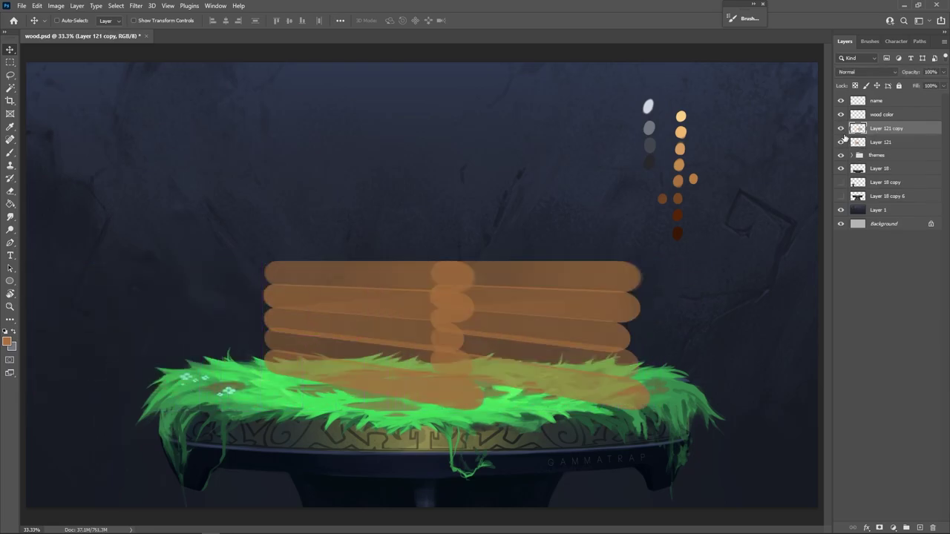
click(37, 6)
mouse_move(97, 238)
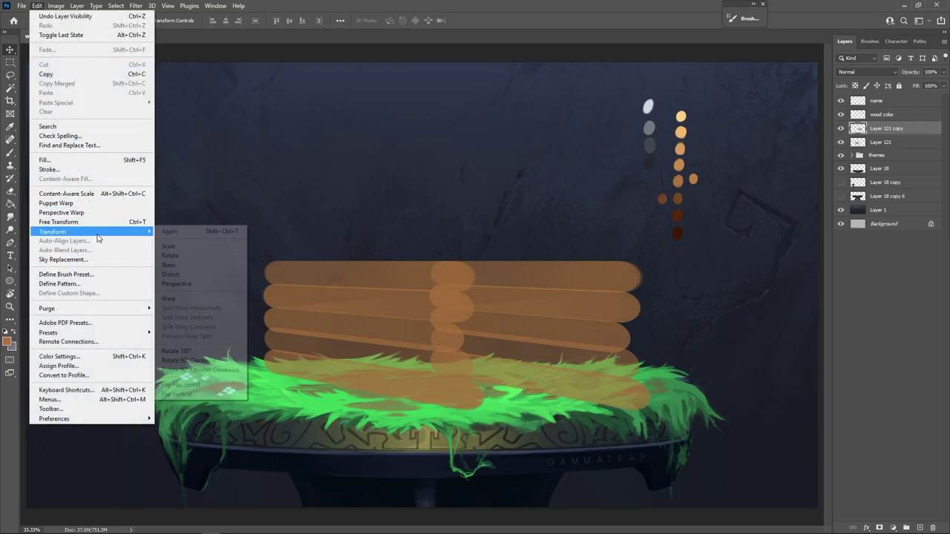
click(182, 384)
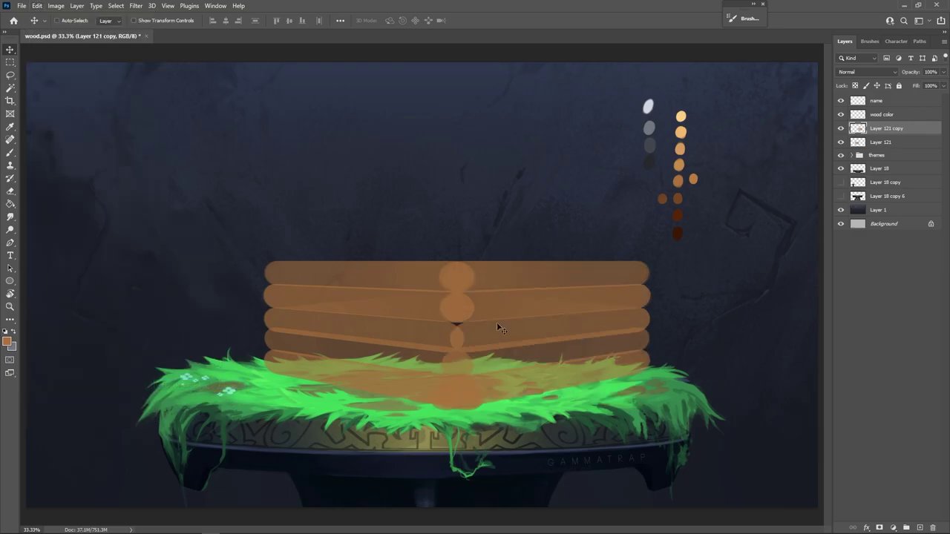
mouse_move(529, 346)
mouse_down()
mouse_move(550, 346)
mouse_move(518, 345)
mouse_up()
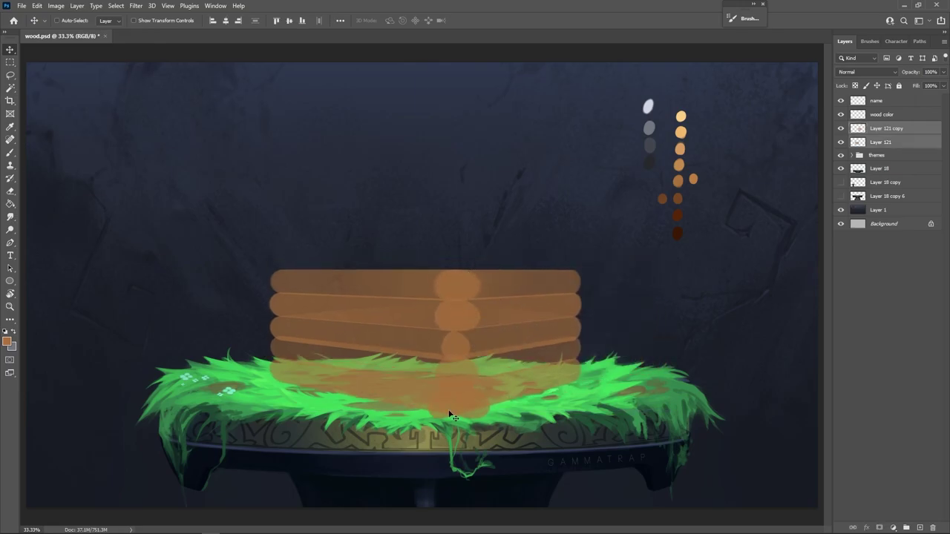
key(ctrl+e)
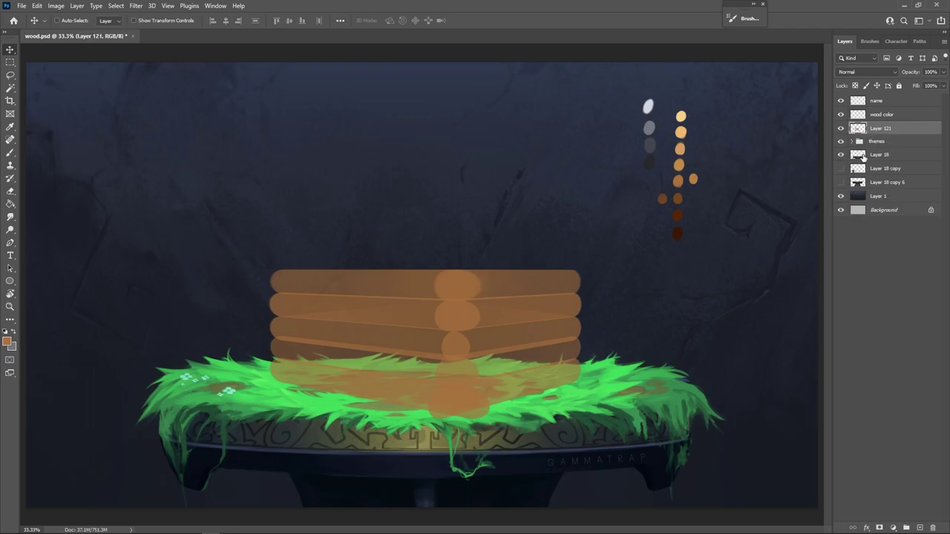
Adjust the plank wall's perspective and width with Free Transform and duplicate it to the right of the original
key(ctrl+t)
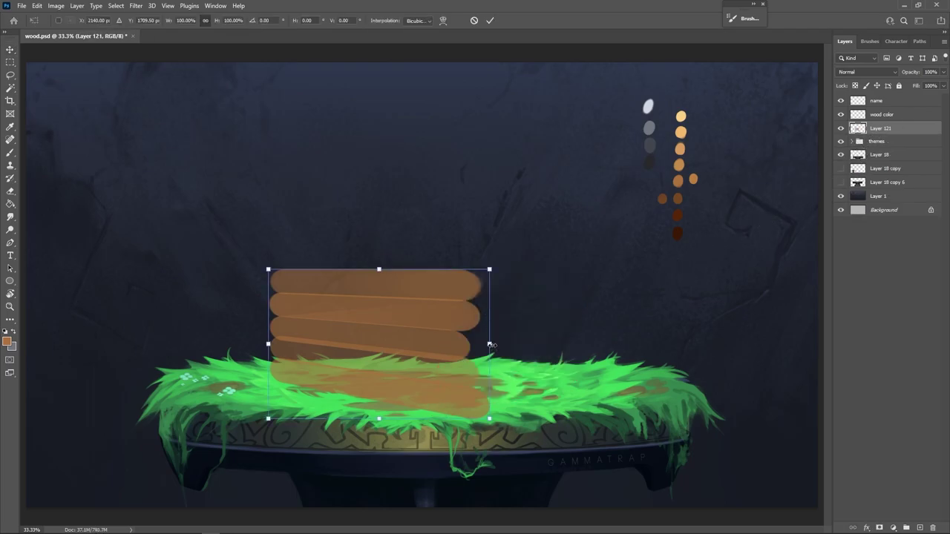
drag(490, 345, 486, 363)
mouse_move(433, 343)
mouse_down()
mouse_move(433, 309)
mouse_move(429, 331)
mouse_up()
drag(483, 275, 459, 276)
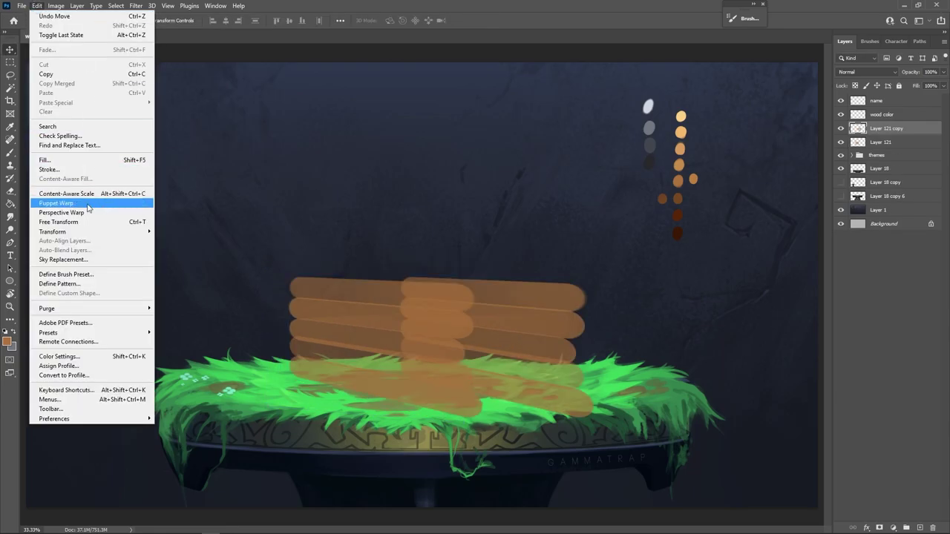
Flip the copied plank wall horizontally, then narrow it to about 70% width with a slight skew as the building's shorter side
mouse_move(98, 234)
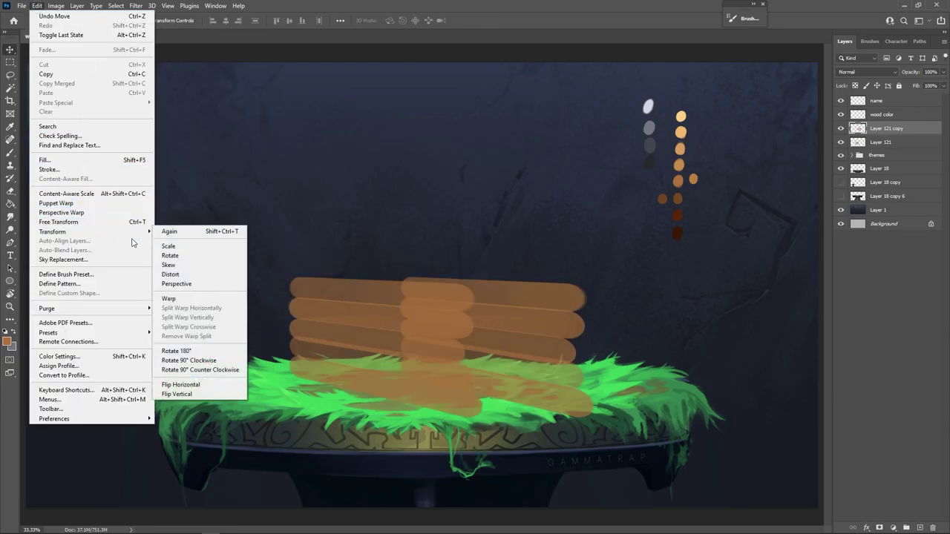
click(199, 385)
key(ctrl+t)
drag(594, 348, 562, 347)
drag(562, 347, 568, 351)
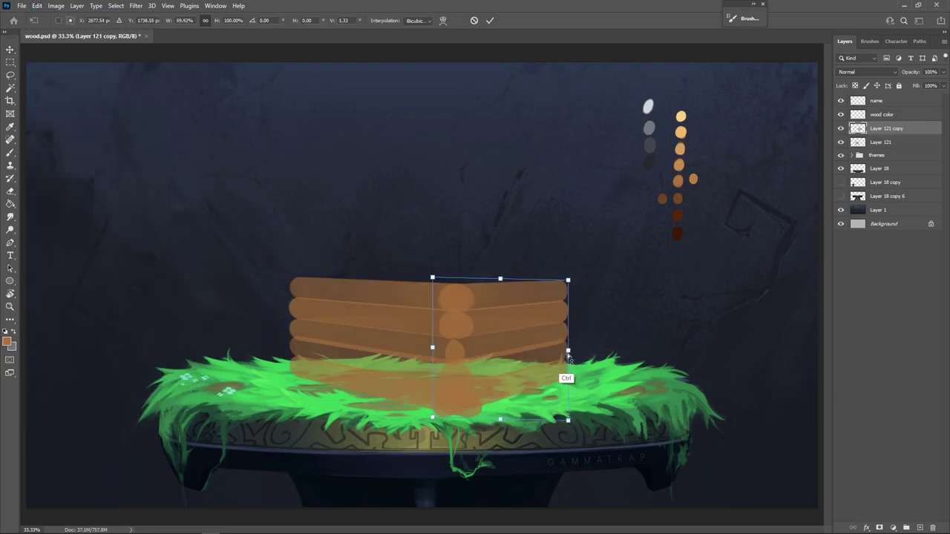
click(490, 20)
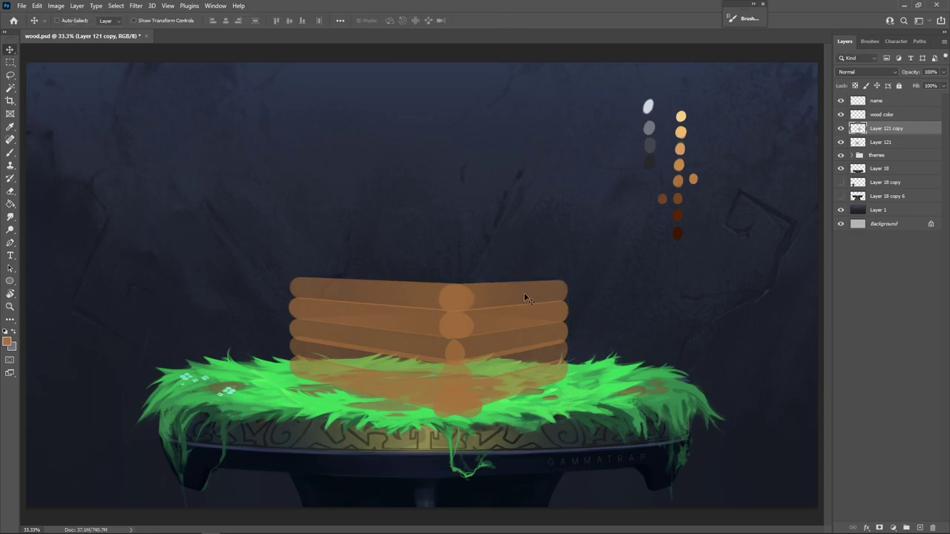
Merge the two plank wall layers into one and nudge the walls into position on the grass
ctrl+click(881, 142)
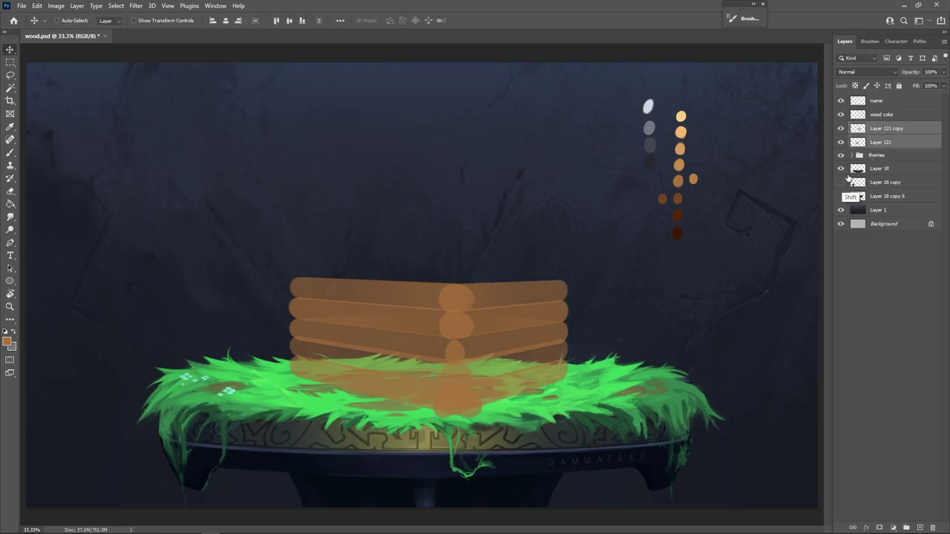
drag(538, 338, 533, 341)
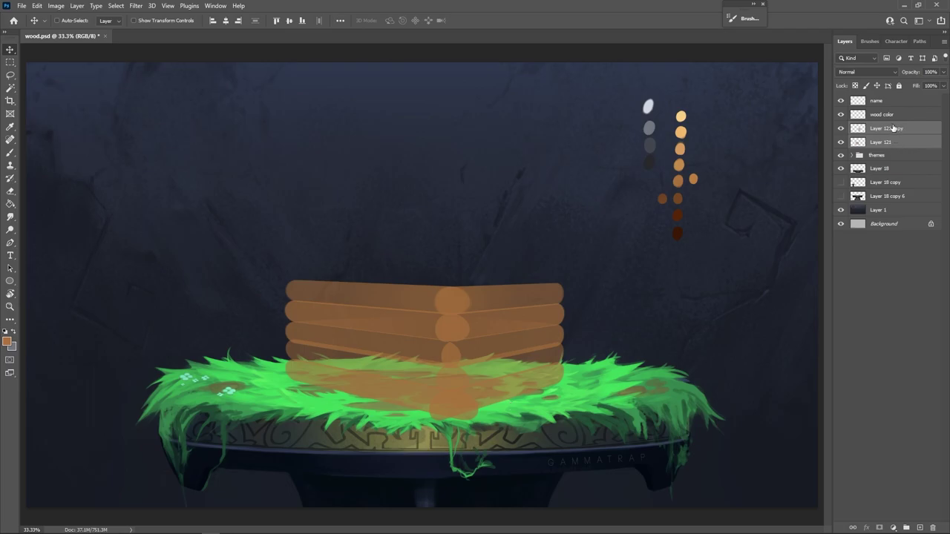
key(ctrl+e)
click(841, 128)
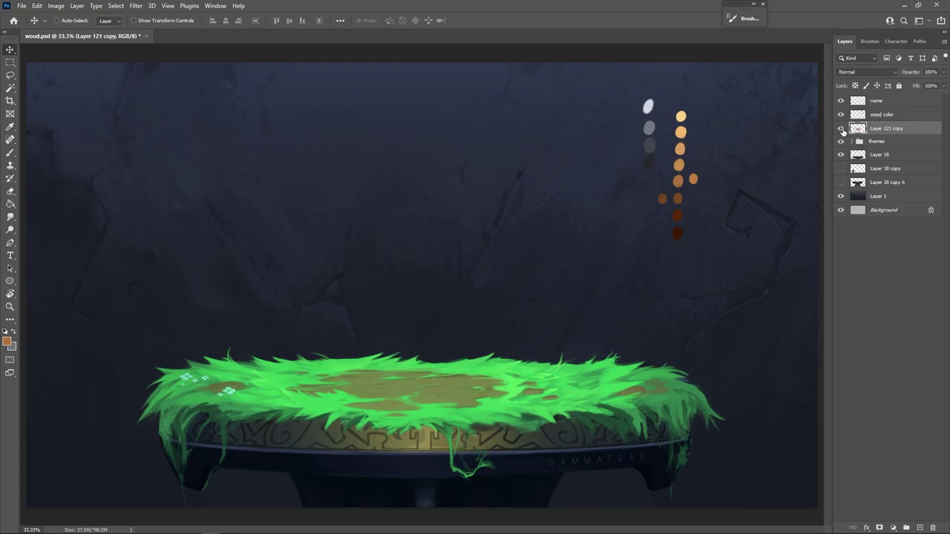
click(840, 128)
drag(500, 300, 499, 298)
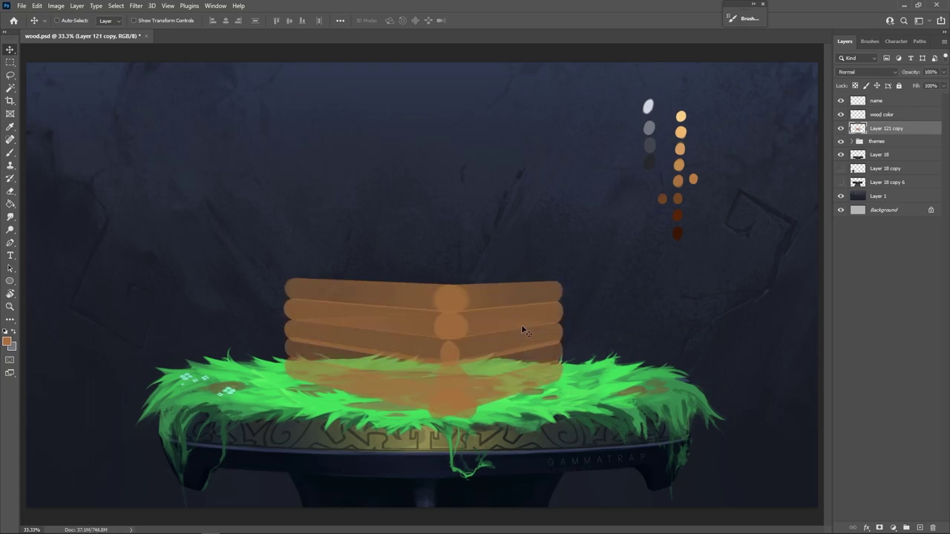
Add a new layer and paint a rough brown roof with two peaks above the walls using a 150 px brush
key(b)
click(919, 527)
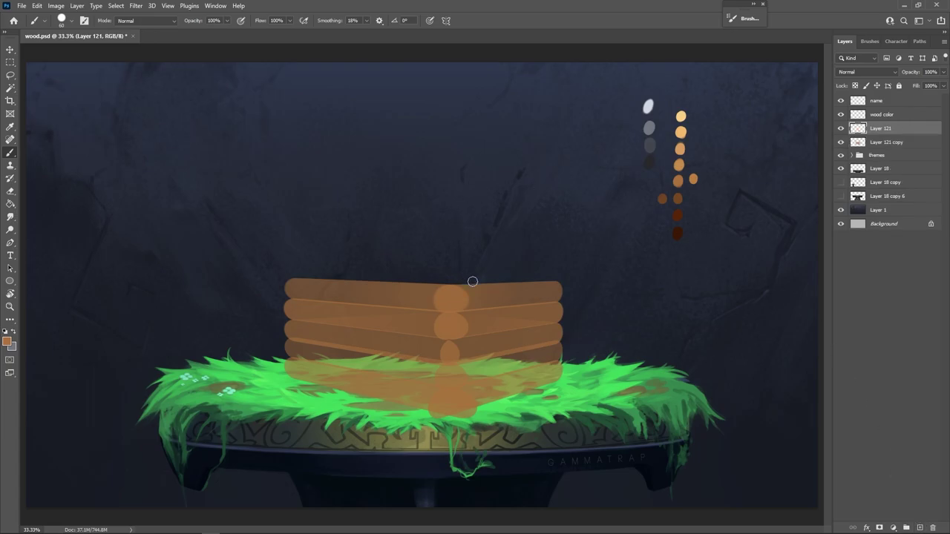
key(bracketright)
key(bracketright)
key(bracketright)
key(bracketright)
key(bracketright)
mouse_move(449, 280)
mouse_down()
mouse_move(512, 218)
mouse_move(543, 257)
mouse_move(546, 269)
mouse_move(534, 241)
mouse_move(482, 252)
mouse_move(498, 223)
mouse_move(444, 299)
mouse_up()
mouse_move(500, 219)
mouse_down()
mouse_move(413, 258)
mouse_move(297, 211)
mouse_move(314, 224)
mouse_move(290, 285)
mouse_move(339, 225)
mouse_move(327, 225)
mouse_move(401, 250)
mouse_move(483, 240)
mouse_move(450, 248)
mouse_move(348, 228)
mouse_move(308, 249)
mouse_move(329, 234)
mouse_move(326, 256)
mouse_move(299, 272)
mouse_move(434, 276)
mouse_up()
mouse_move(474, 253)
mouse_down()
mouse_move(373, 271)
mouse_move(320, 255)
mouse_move(296, 268)
mouse_move(475, 271)
mouse_move(497, 248)
mouse_move(526, 252)
mouse_move(540, 266)
mouse_move(531, 248)
mouse_move(495, 259)
mouse_move(462, 295)
mouse_move(456, 282)
mouse_move(496, 247)
mouse_move(472, 274)
mouse_move(507, 332)
mouse_up()
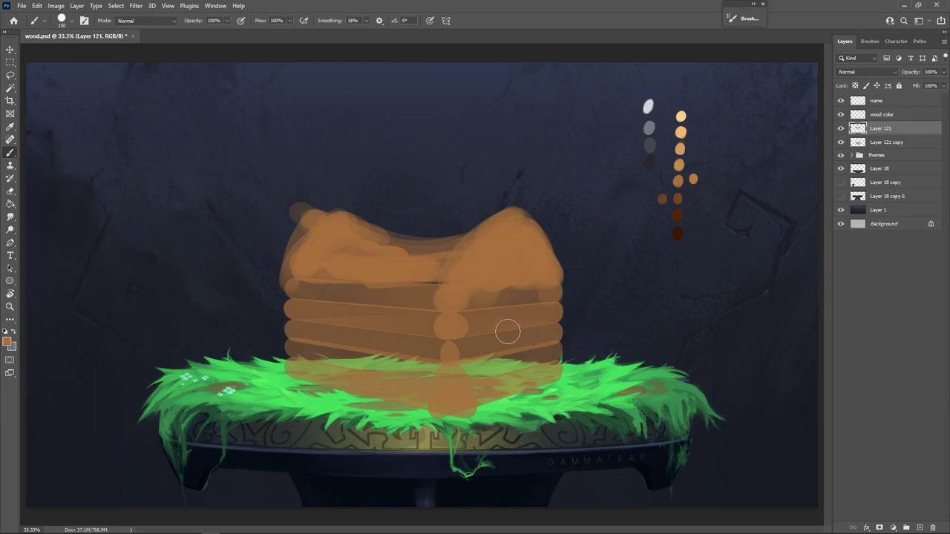
Erase the outer edge of the roof's right slope into a clean curve with a 125 px eraser
key(e)
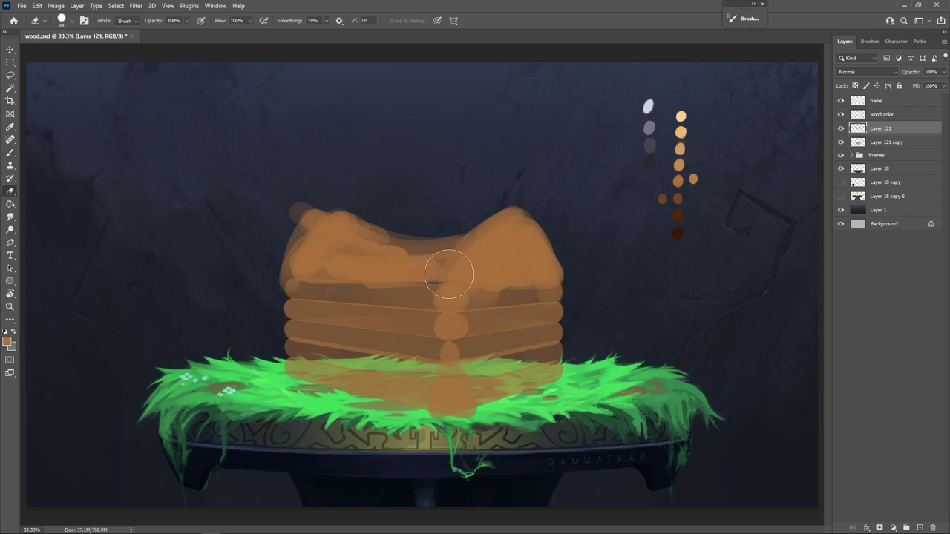
key(bracketleft)
key(bracketleft)
key(bracketleft)
key(bracketleft)
key(bracketright)
drag(527, 201, 575, 270)
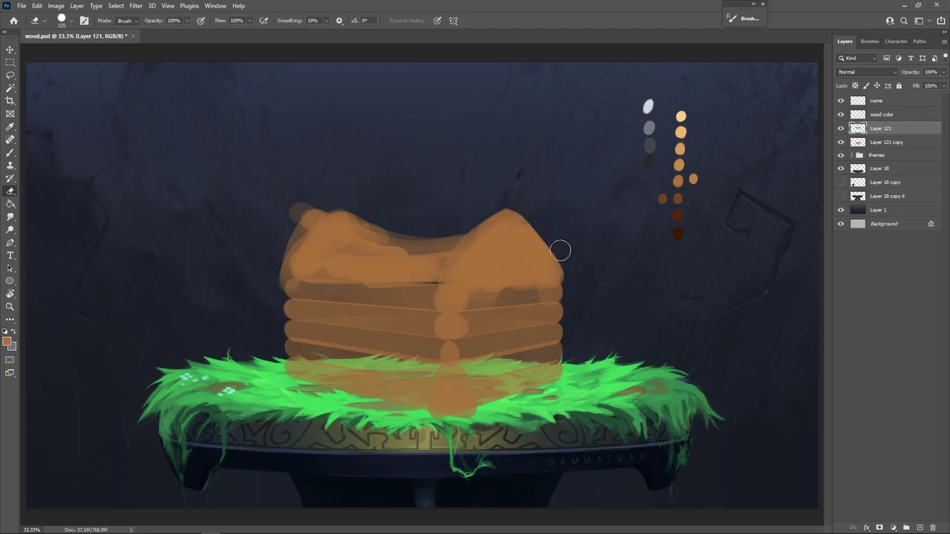
key(ctrl+z)
drag(518, 195, 547, 225)
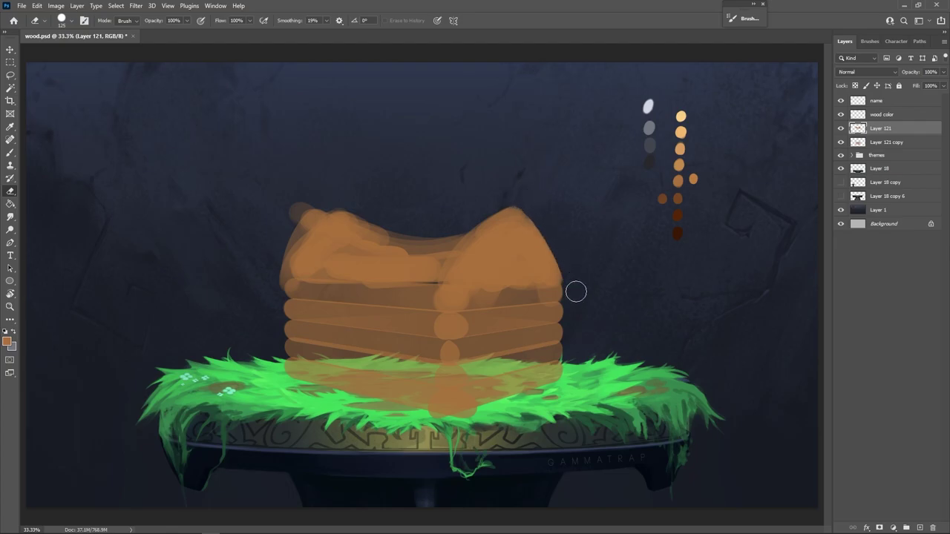
Erase the roof's left slope and the sagging ridge between its two peaks into clean curves
mouse_move(473, 221)
mouse_down()
mouse_move(411, 229)
mouse_move(335, 205)
mouse_up()
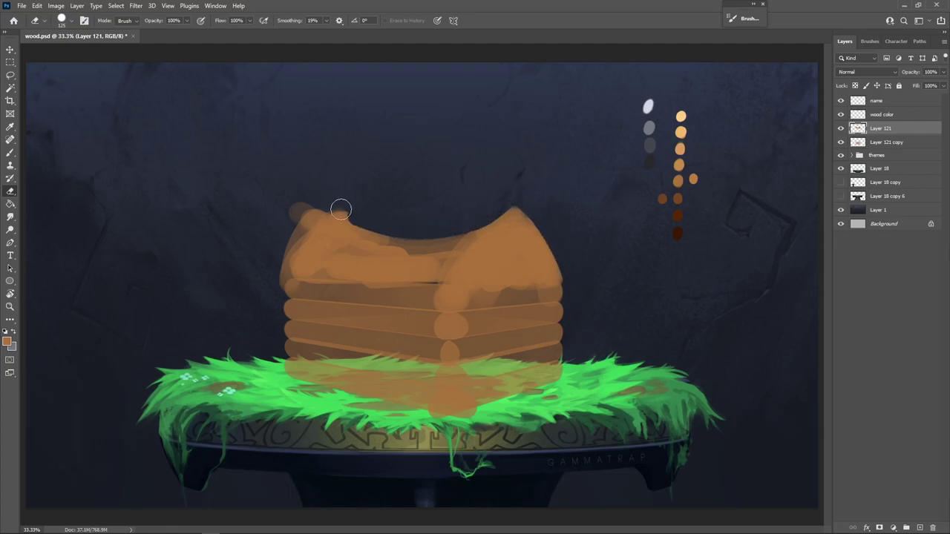
key(ctrl+z)
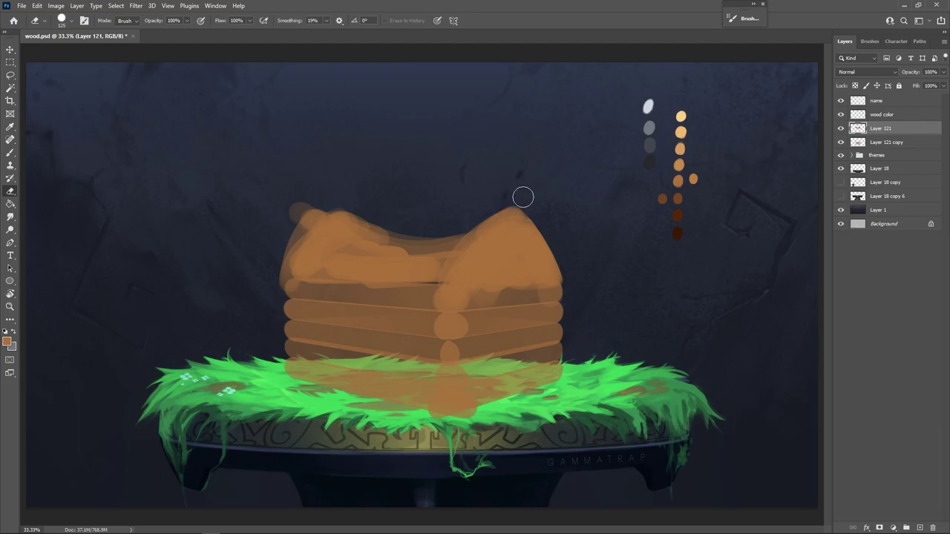
drag(528, 200, 424, 216)
mouse_move(343, 202)
mouse_down()
mouse_move(312, 220)
mouse_move(280, 286)
mouse_up()
drag(316, 194, 291, 221)
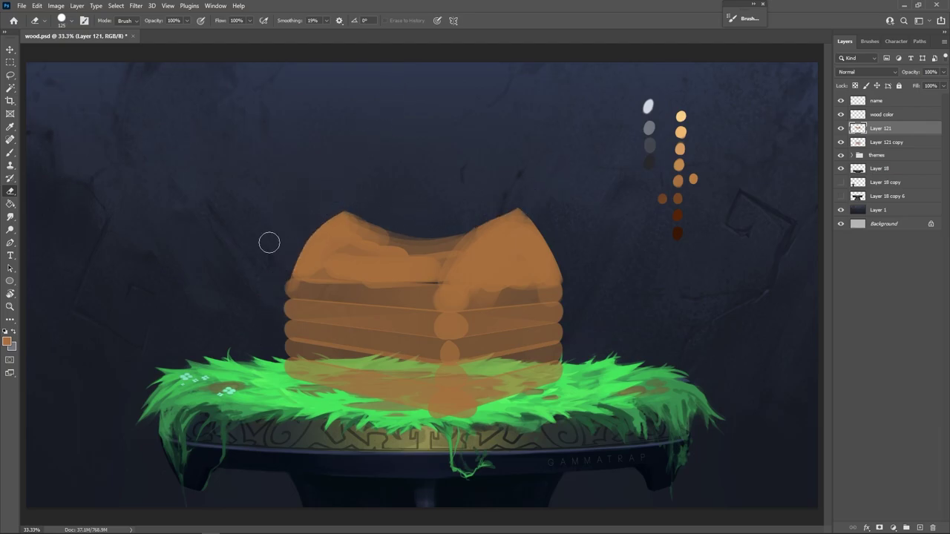
key(b)
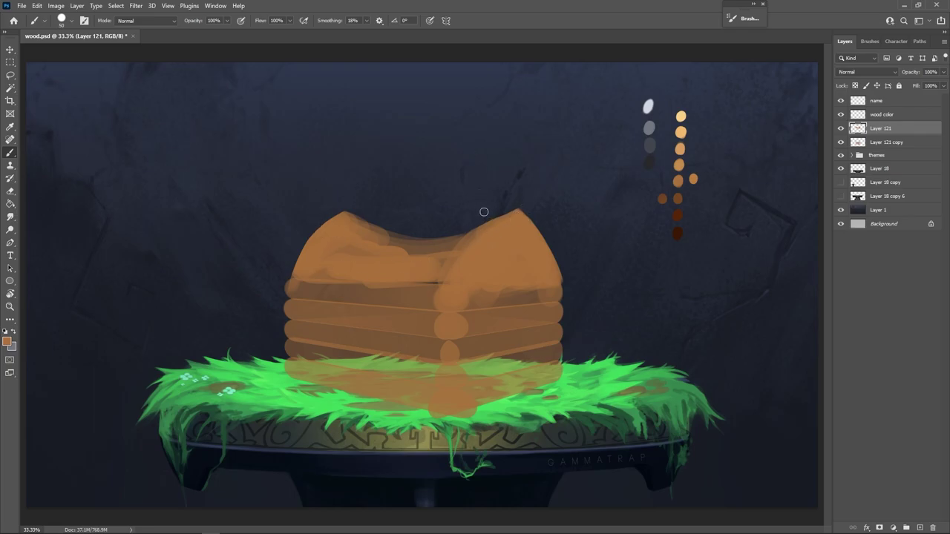
key(e)
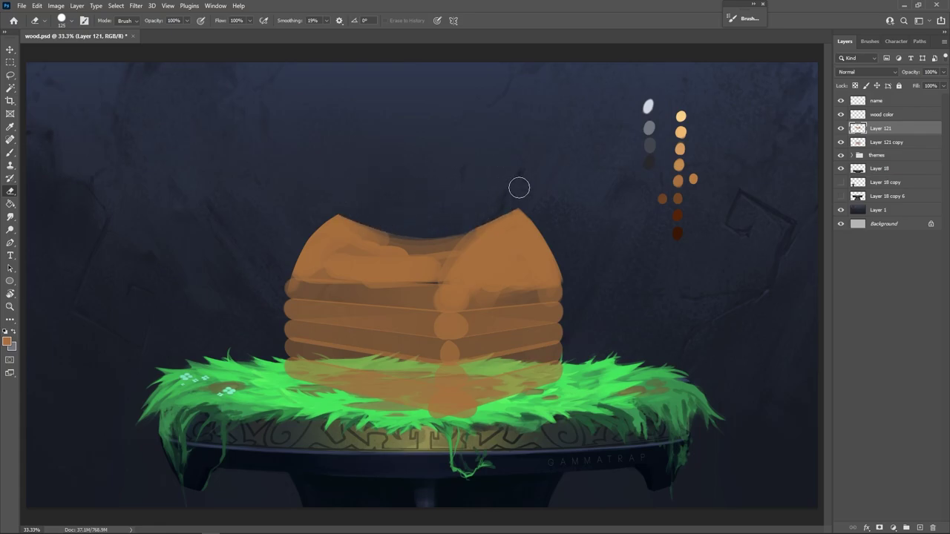
mouse_move(513, 194)
mouse_down()
mouse_move(494, 210)
mouse_move(432, 227)
mouse_move(346, 214)
mouse_move(314, 193)
mouse_up()
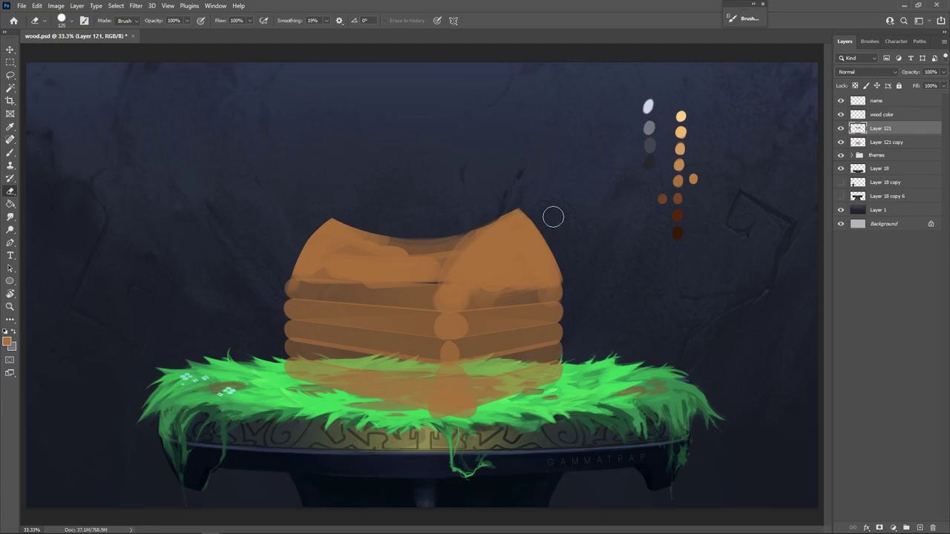
Rework the outline of the roof's left peak and slope with the brush and eraser
key(b)
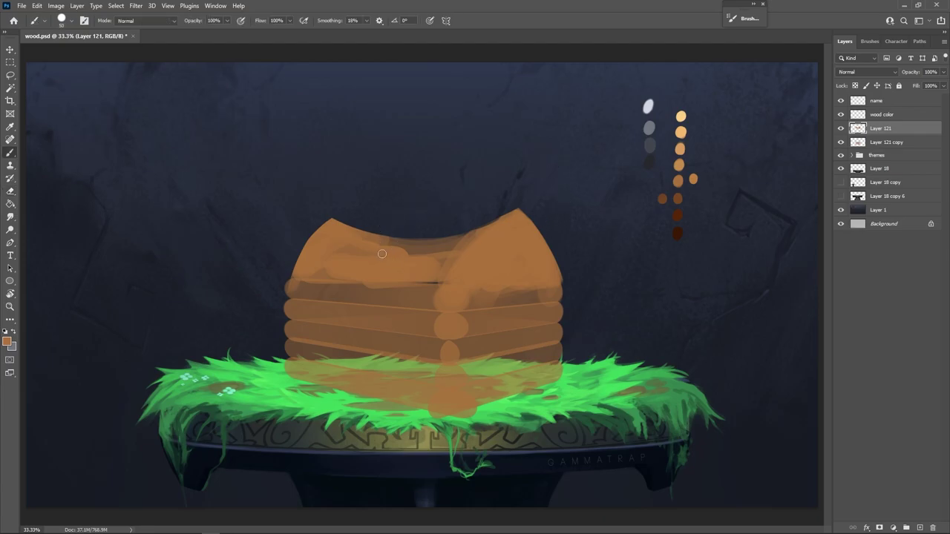
drag(338, 221, 313, 249)
key(e)
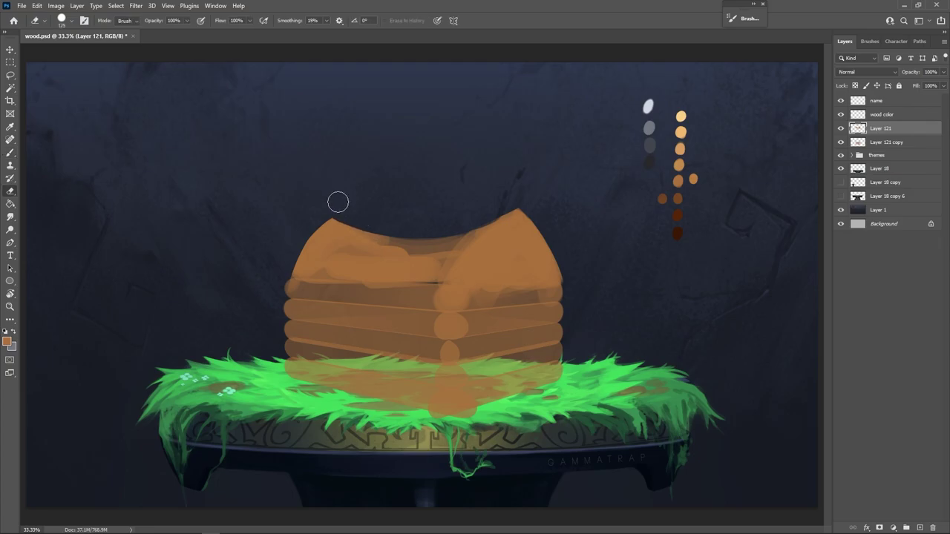
key(b)
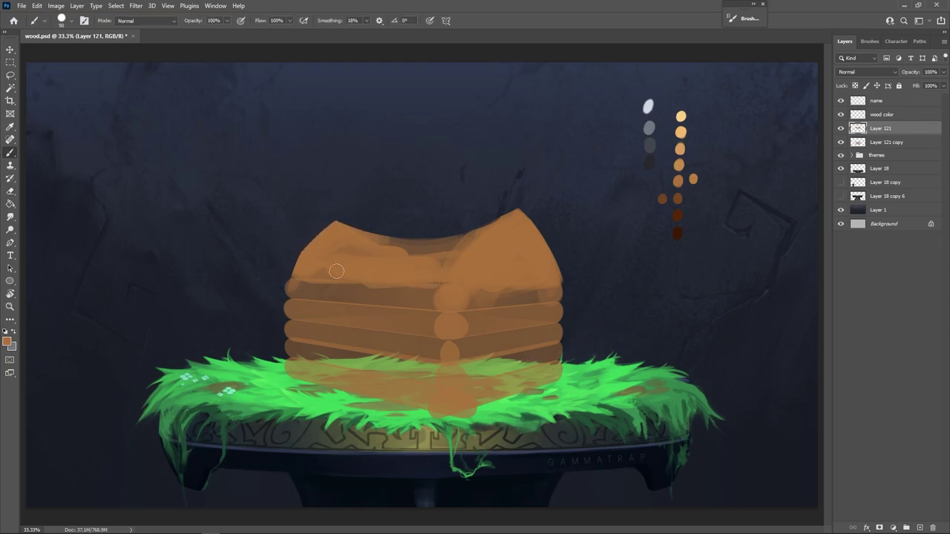
Sample a darker brown from the wood palette and paint the hut's gable end with a large brush
key(bracketleft)
key(bracketleft)
key(bracketright)
key(bracketright)
key(bracketright)
alt+click(677, 215)
key(bracketright)
key(bracketright)
key(bracketright)
key(bracketright)
mouse_move(451, 339)
mouse_down()
mouse_move(466, 292)
mouse_move(464, 312)
mouse_move(518, 223)
mouse_move(540, 229)
mouse_move(522, 229)
mouse_move(552, 283)
mouse_up()
Extend the dark brown shading down the gable wall to the grass with a 125 px brush
key(bracketleft)
key(bracketleft)
key(bracketleft)
mouse_move(528, 237)
mouse_down()
mouse_move(478, 306)
mouse_move(521, 247)
mouse_move(536, 258)
mouse_move(551, 310)
mouse_move(549, 354)
mouse_move(516, 353)
mouse_move(477, 378)
mouse_move(488, 310)
mouse_move(511, 321)
mouse_move(512, 370)
mouse_move(528, 353)
mouse_up()
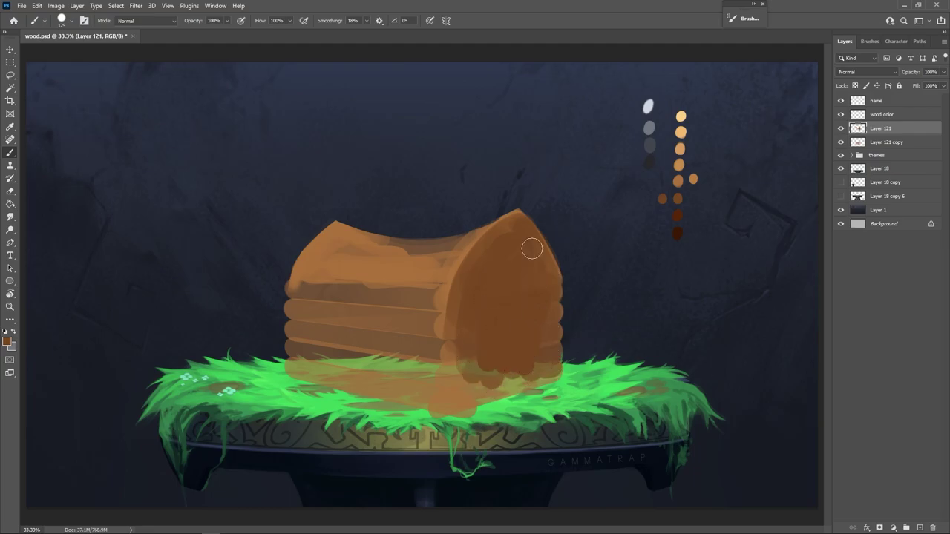
key(ctrl+z)
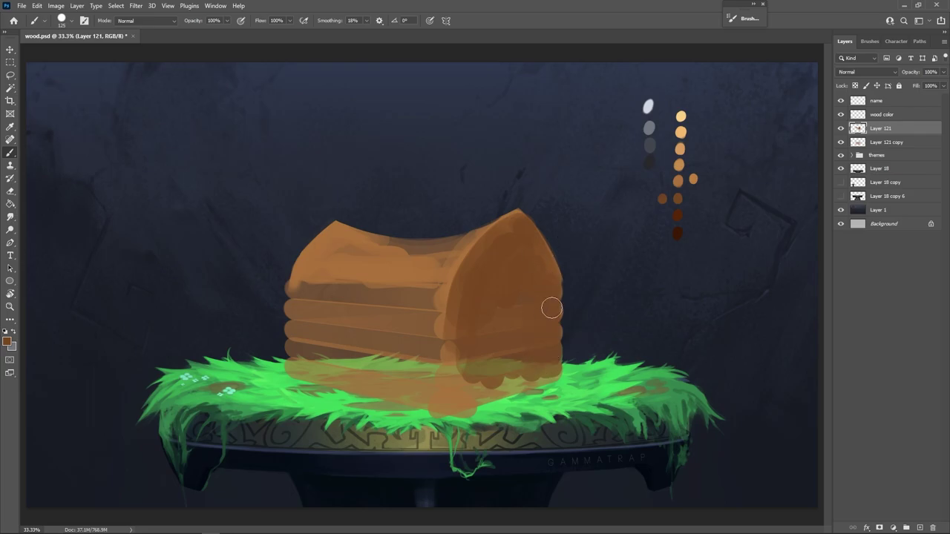
mouse_move(545, 364)
mouse_down()
mouse_move(509, 382)
mouse_move(476, 381)
mouse_move(464, 361)
mouse_move(470, 398)
mouse_move(465, 276)
mouse_move(467, 391)
mouse_move(460, 358)
mouse_up()
drag(466, 409, 523, 379)
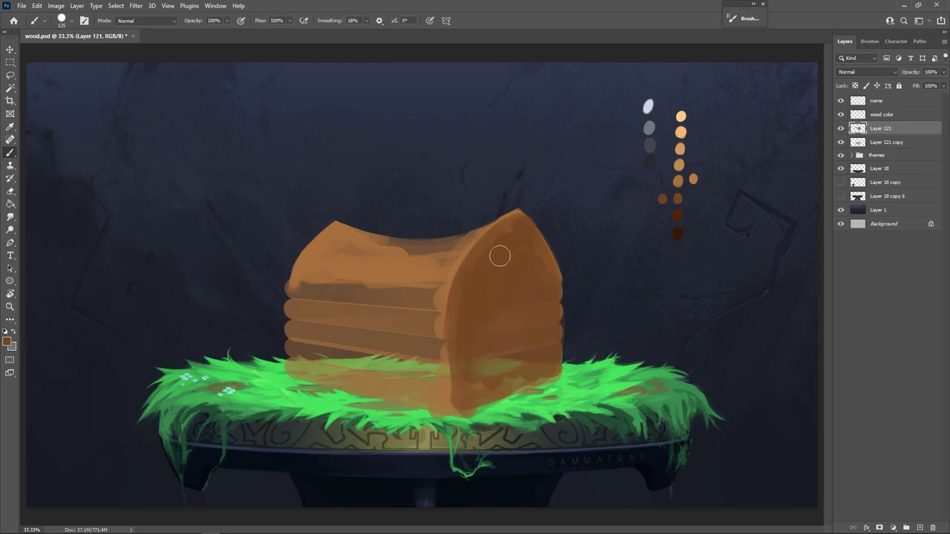
Toggle Layer 121's visibility to compare the hut with and without the painted roof and gable
key(e)
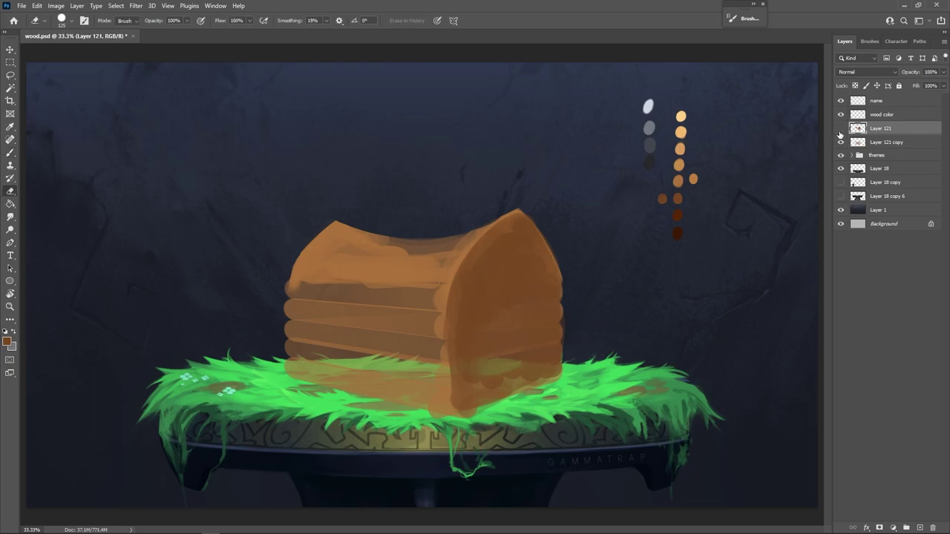
click(840, 129)
click(841, 129)
click(840, 129)
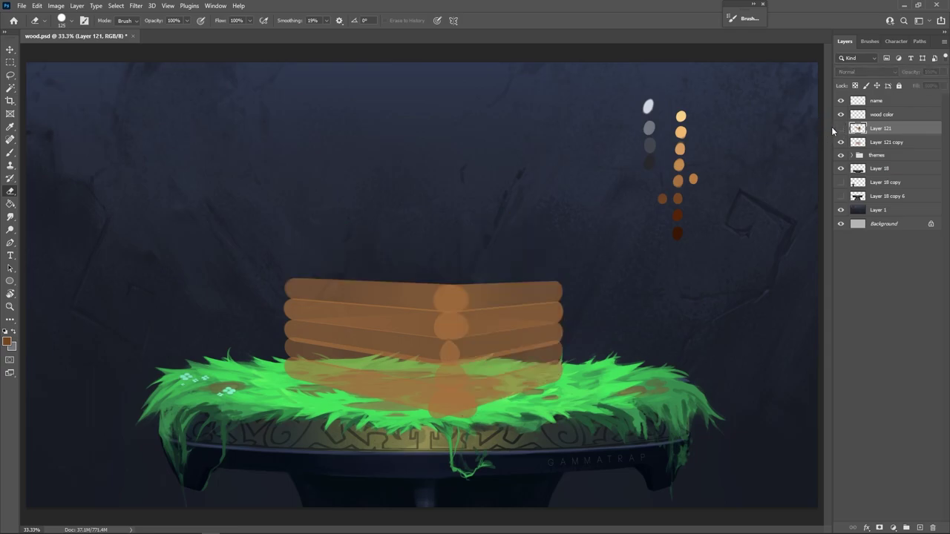
click(841, 128)
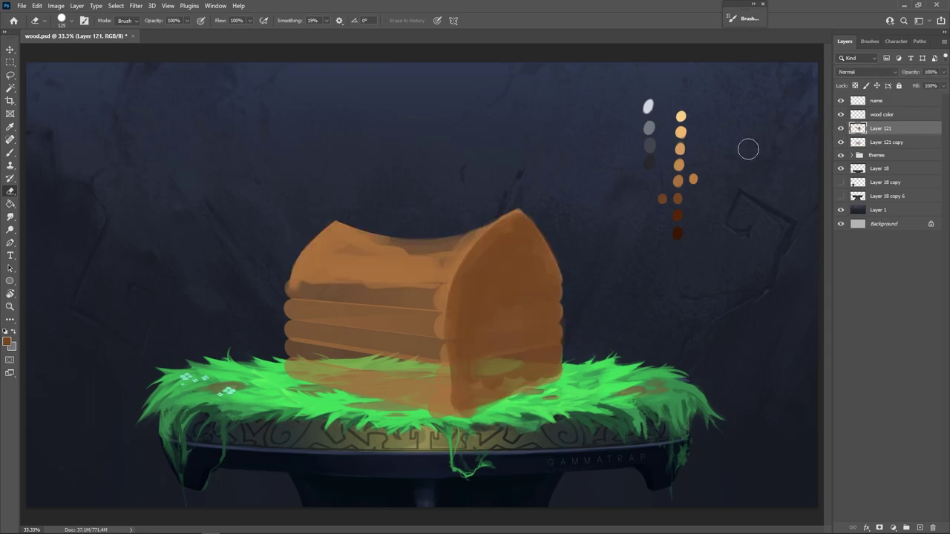
key(bracketleft)
key(bracketleft)
key(bracketleft)
key(bracketleft)
Lower Layer 121's opacity to 70% and trace the gable wall's lower plank seams with a thin dark red-brown brush
key(b)
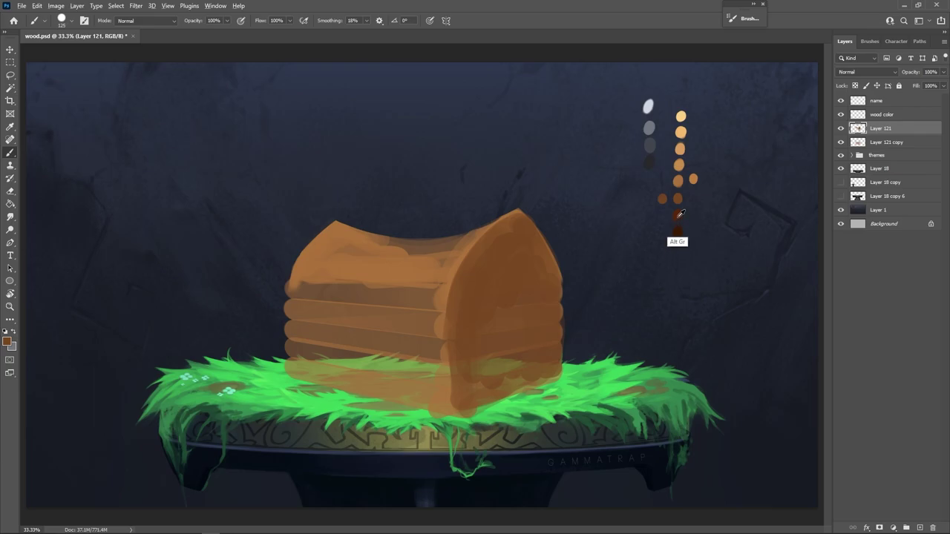
alt+click(678, 236)
key(bracketleft)
key(bracketleft)
key(bracketleft)
key(bracketleft)
key(bracketleft)
key(bracketleft)
key(bracketleft)
key(bracketleft)
drag(914, 74, 900, 78)
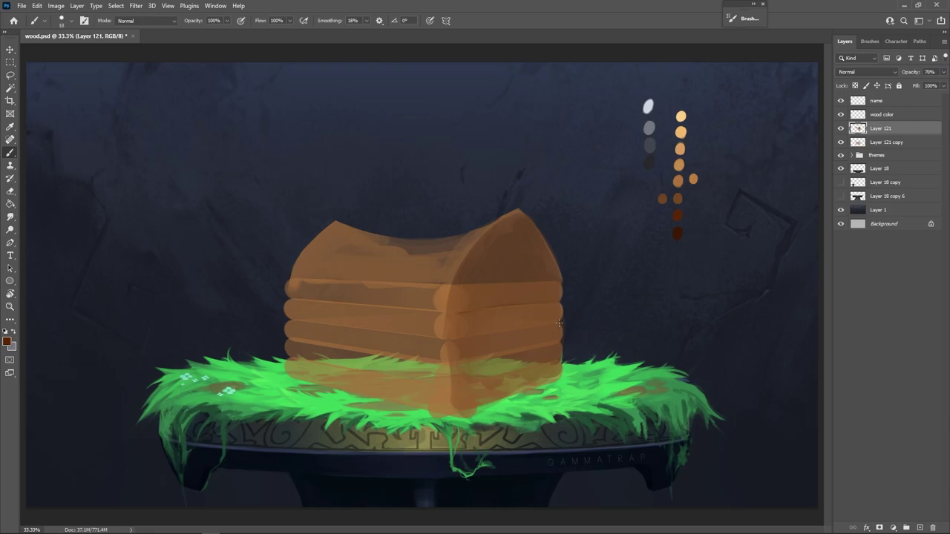
key(bracketright)
drag(549, 344, 450, 368)
drag(558, 362, 452, 401)
key(ctrl+z)
drag(557, 363, 457, 394)
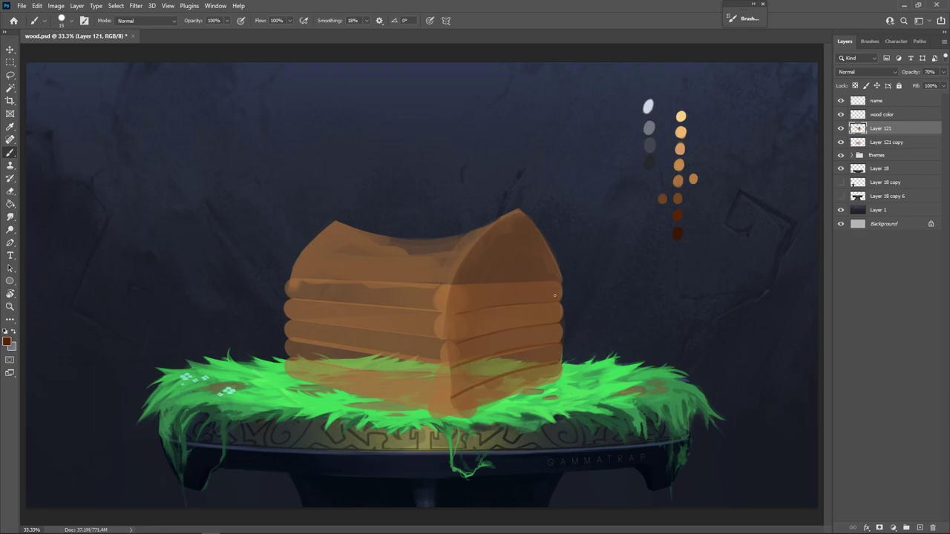
Paint a thicker dark seam across the gable at the eave line and restore the layer's opacity to 100%
mouse_move(555, 301)
mouse_down()
mouse_move(483, 304)
mouse_move(448, 316)
mouse_up()
key(0)
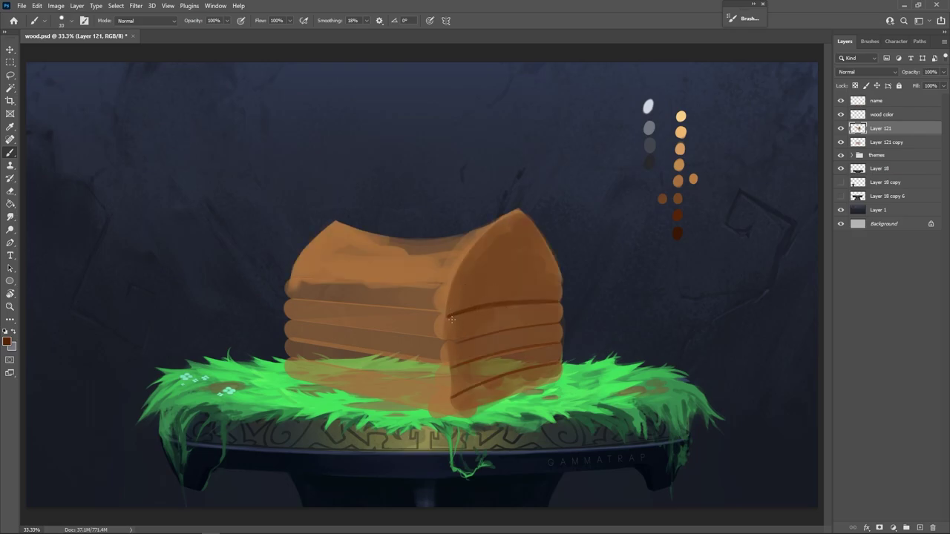
drag(493, 304, 558, 298)
Trace the dark plank seams along the long side wall, flipping the canvas horizontally while drawing and back again
drag(448, 317, 307, 303)
key(ctrl+z)
key(bracketright)
key(bracketright)
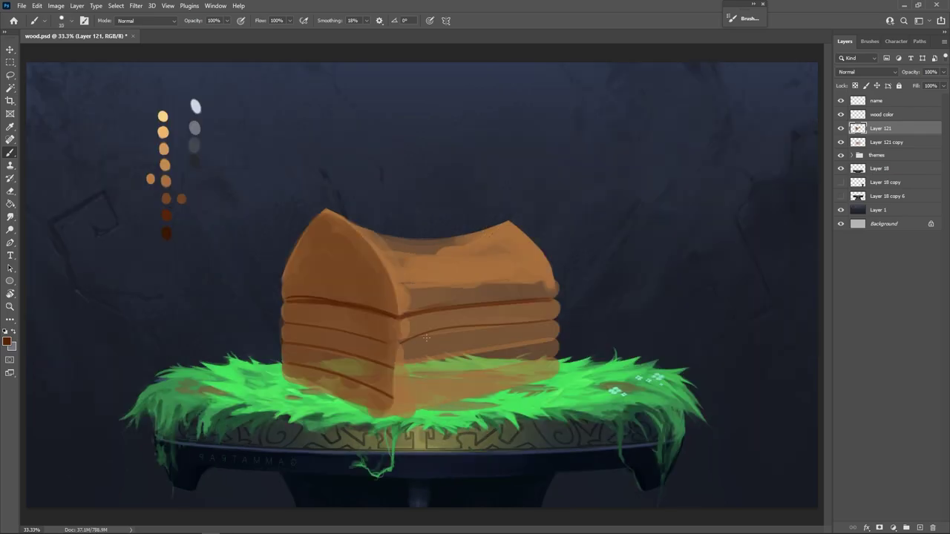
key(ctrl+z)
drag(556, 319, 391, 345)
drag(538, 344, 393, 368)
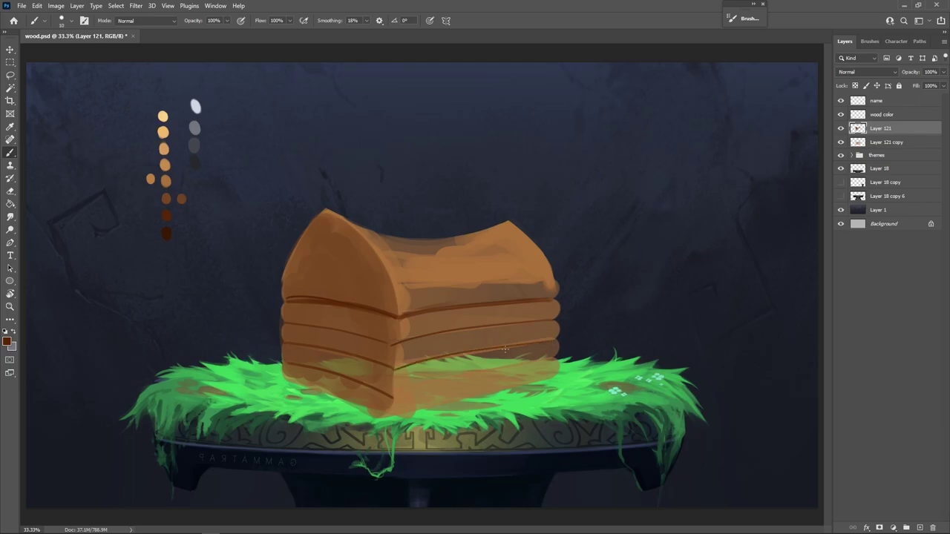
mouse_move(550, 360)
mouse_down()
mouse_move(451, 376)
mouse_move(394, 399)
mouse_up()
key(h)
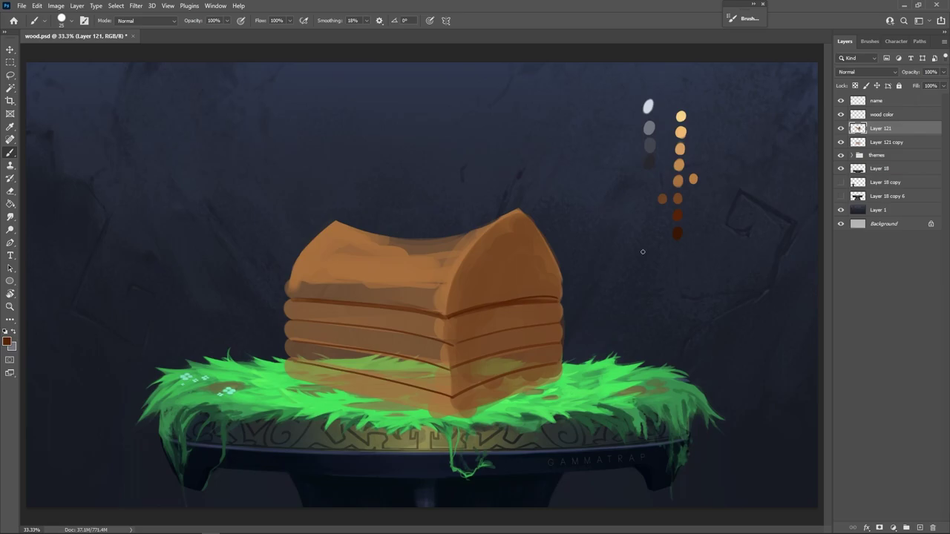
Sample the roof's light brown and fill the sagging ridge beside the gable peak evenly
alt+click(381, 270)
key(bracketleft)
key(bracketleft)
mouse_move(480, 230)
mouse_down()
mouse_move(381, 242)
mouse_move(403, 250)
mouse_move(350, 235)
mouse_move(426, 253)
mouse_move(415, 256)
mouse_move(446, 248)
mouse_up()
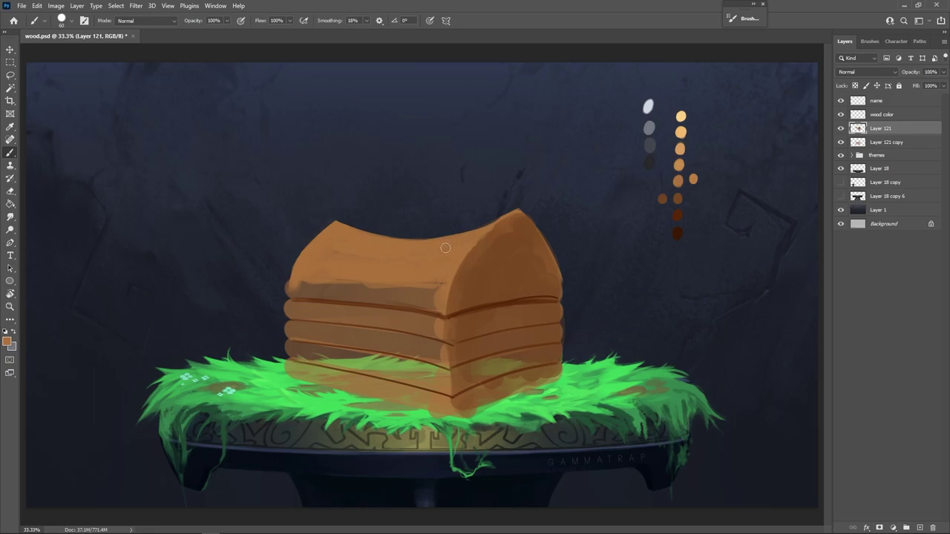
Cover the streaks along the long roof slope's lower edge with the same light brown
key(bracketright)
key(bracketright)
key(bracketright)
mouse_move(399, 286)
mouse_down()
mouse_move(439, 289)
mouse_move(303, 291)
mouse_up()
key(bracketleft)
key(bracketleft)
drag(445, 280, 420, 301)
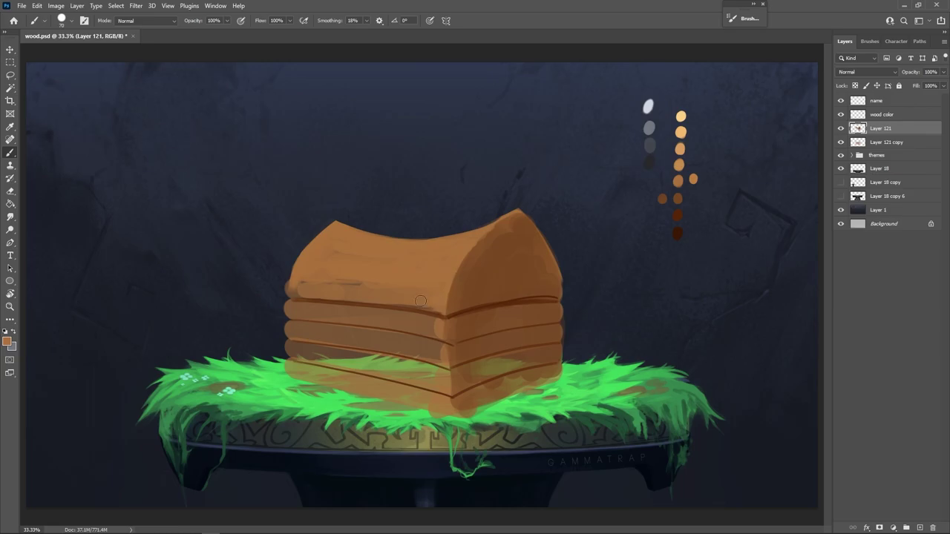
mouse_move(295, 290)
mouse_down()
mouse_move(321, 283)
mouse_move(336, 257)
mouse_up()
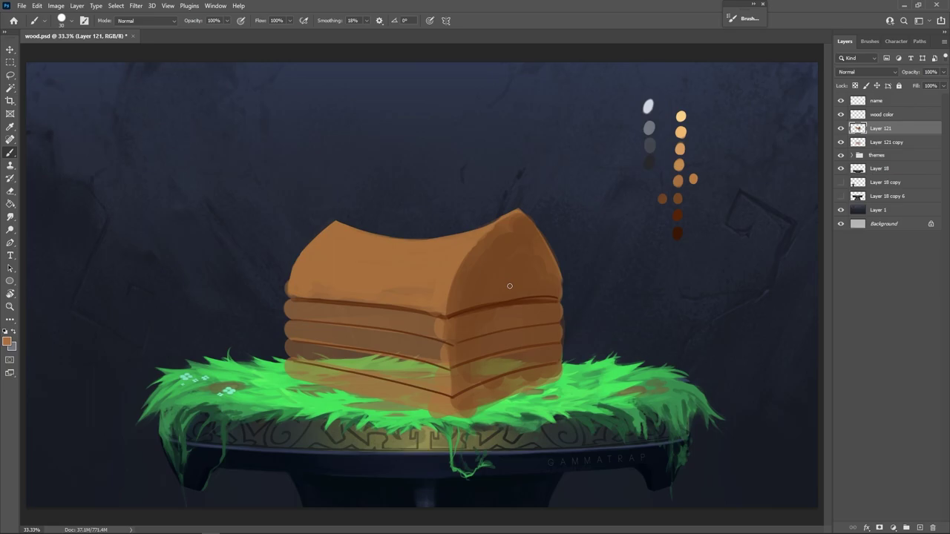
Refine the curved edge between roof and gable with sampled browns and paint the dark vertical corner down to the grass
alt+click(467, 260)
alt+click(451, 261)
key(bracketleft)
alt+click(462, 295)
alt+click(446, 314)
key(bracketright)
key(bracketright)
drag(447, 317, 460, 406)
alt+click(466, 349)
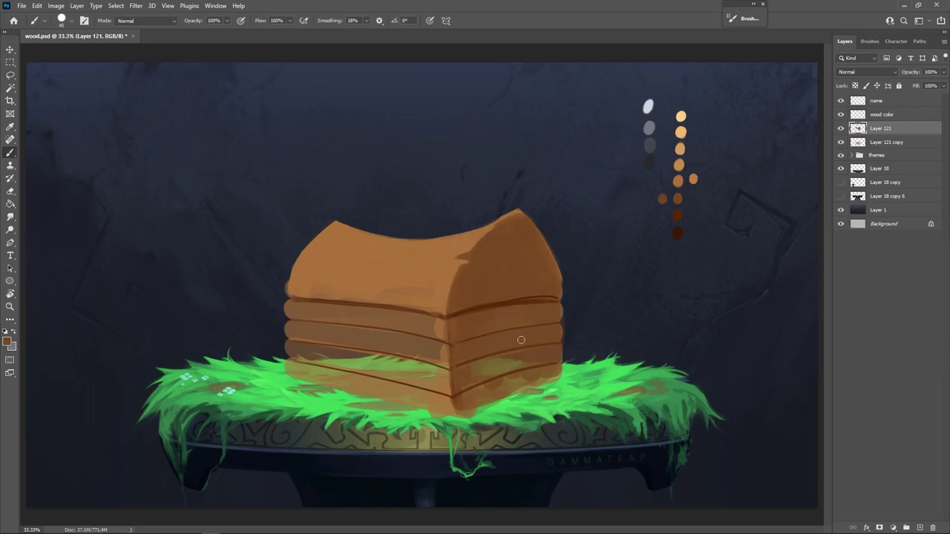
Fill the long side wall's planks with solid light brown and the gable wall's planks with dark brown
alt+click(437, 330)
key(bracketright)
key(bracketright)
key(bracketright)
key(bracketright)
key(bracketright)
key(bracketright)
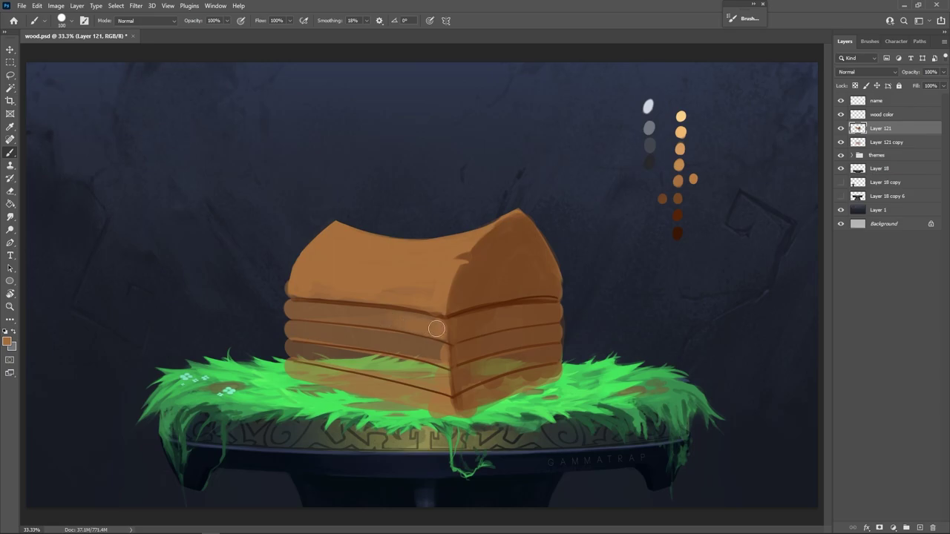
mouse_move(332, 316)
mouse_down()
mouse_move(349, 360)
mouse_move(419, 367)
mouse_move(402, 373)
mouse_up()
key(bracketleft)
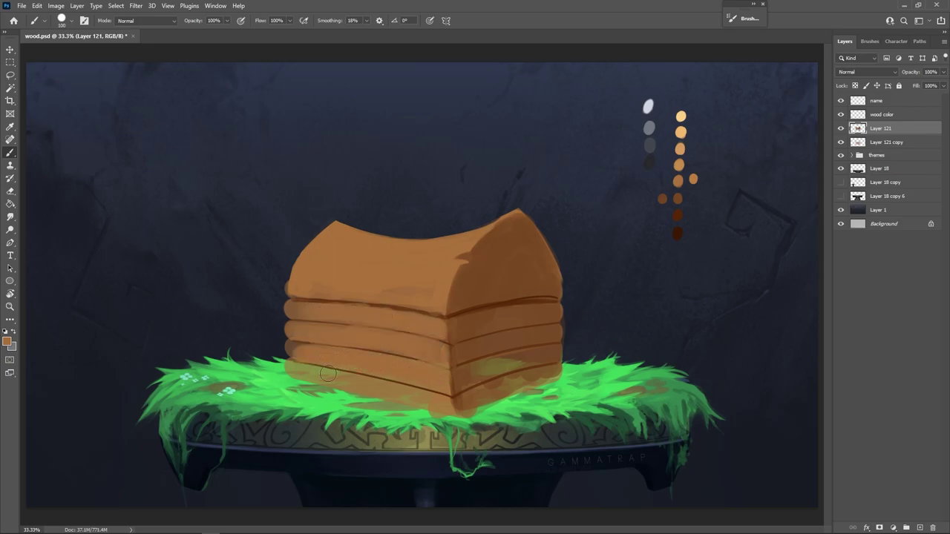
drag(296, 371, 450, 409)
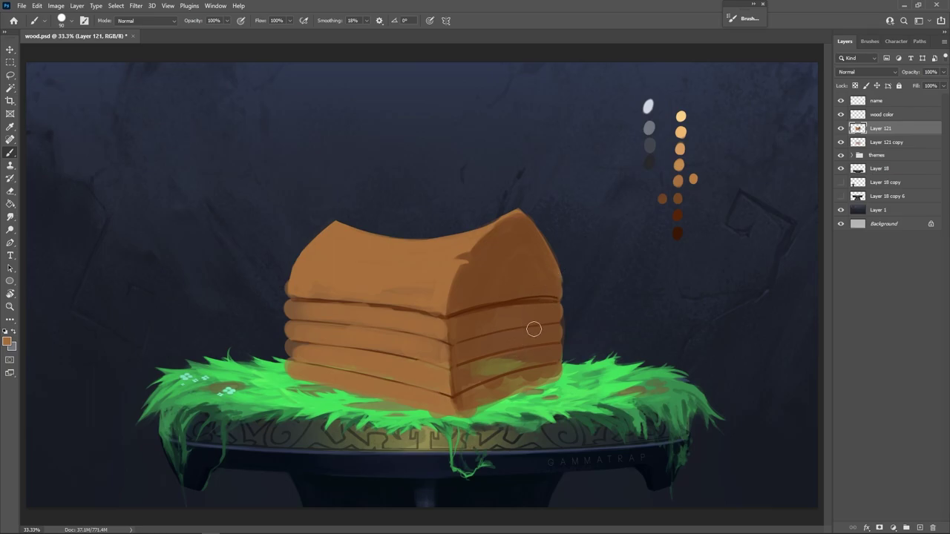
drag(537, 308, 529, 404)
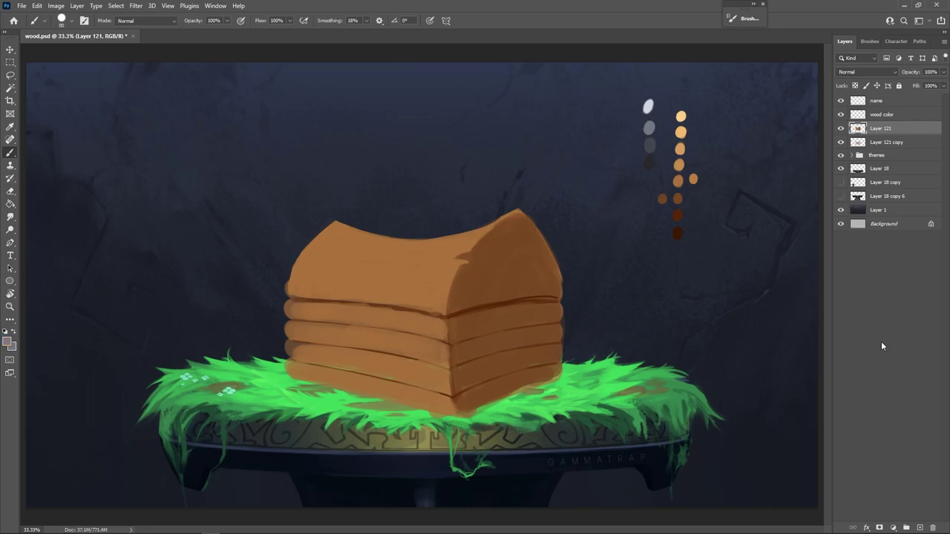
Paint a dark grey trim along both gable edges on a new layer, and hide that layer
click(920, 527)
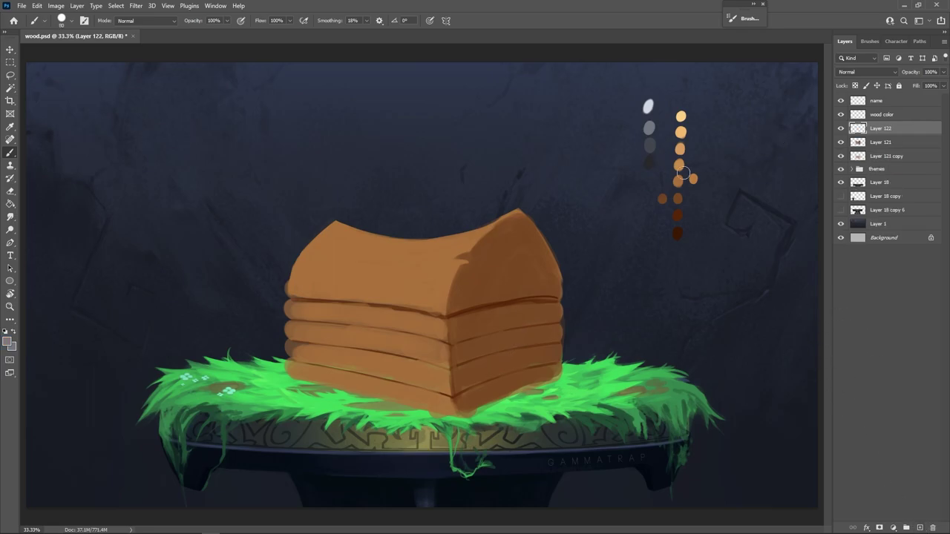
alt+click(650, 145)
mouse_move(517, 216)
mouse_down()
mouse_move(463, 274)
mouse_move(453, 354)
mouse_move(452, 296)
mouse_move(458, 409)
mouse_up()
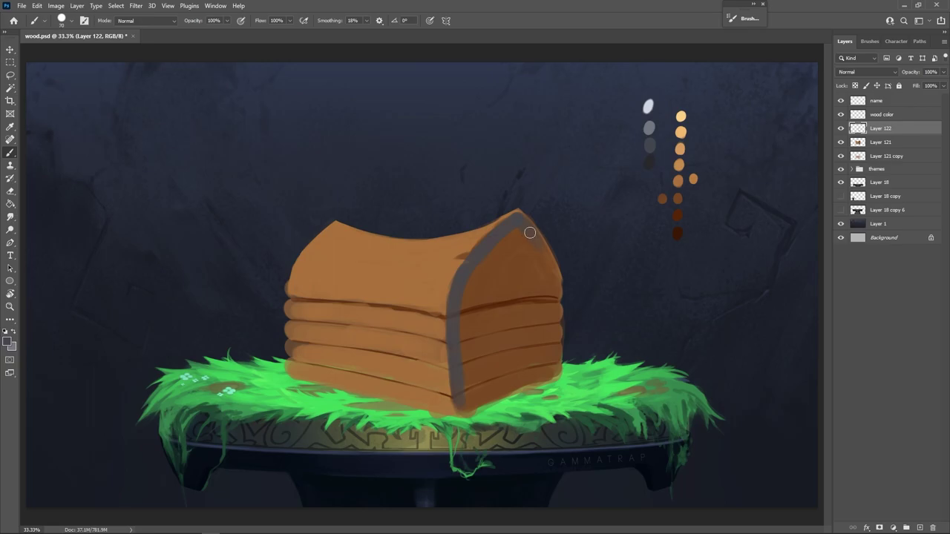
drag(530, 233, 557, 371)
drag(554, 335, 551, 346)
click(864, 147)
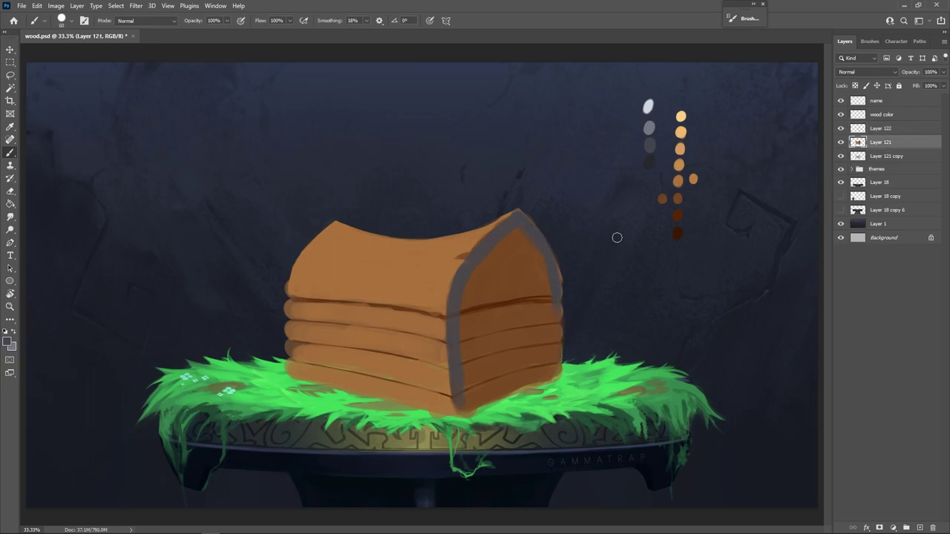
click(841, 128)
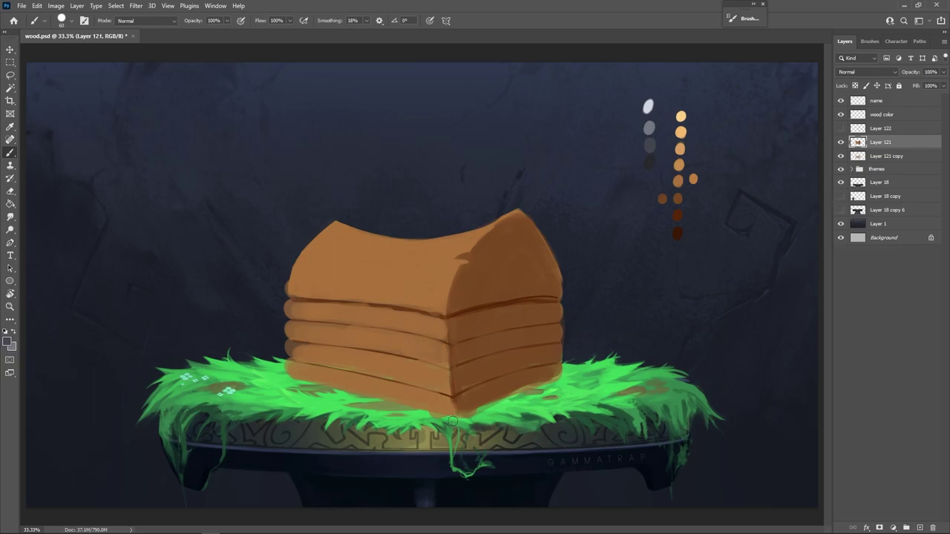
click(879, 527)
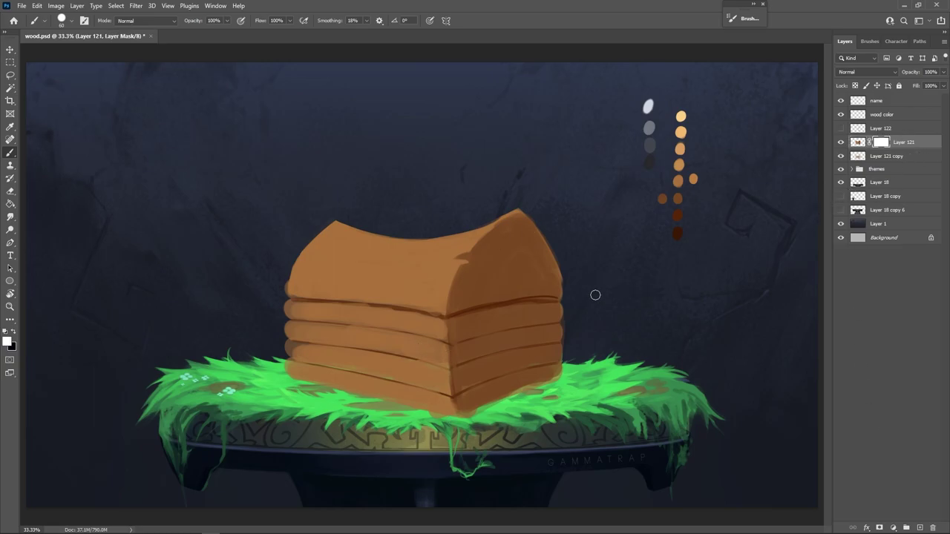
key(bracketright)
key(bracketright)
key(bracketright)
key(bracketright)
key(x)
key(ctrl+z)
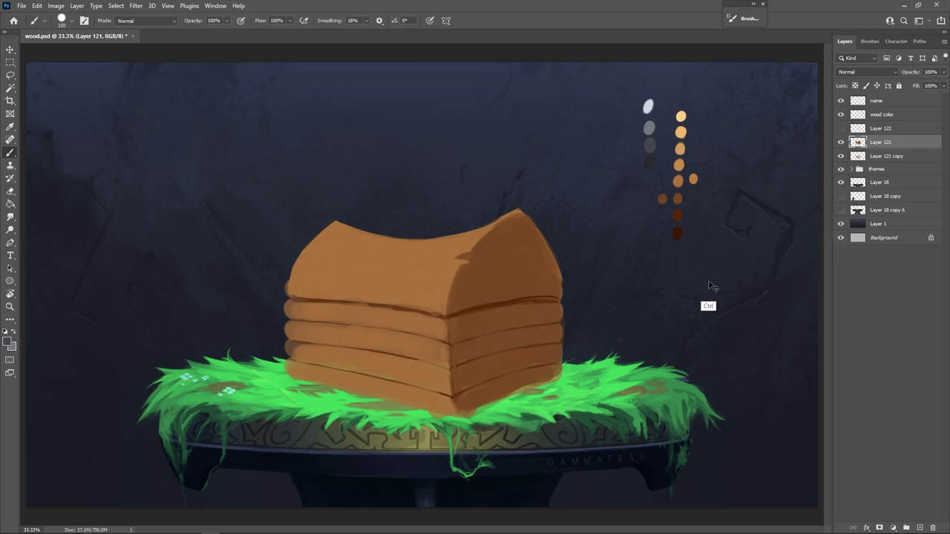
Merge Layer 121 down into Layer 121 copy and check the merged hut by toggling its visibility
key(ctrl+e)
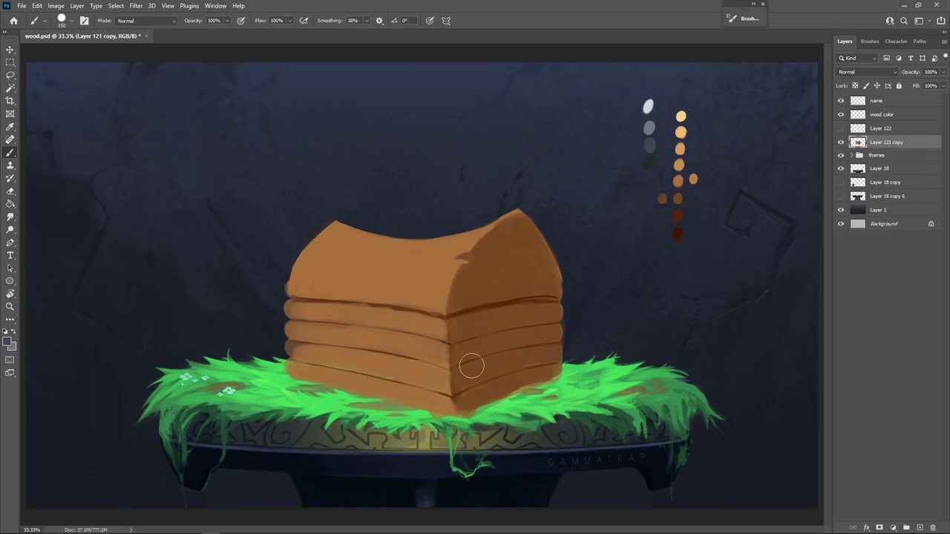
click(841, 142)
click(841, 141)
Add a layer mask to the hut and mask away the rounded plank ends so both outer walls curve inward
click(879, 527)
mouse_move(577, 375)
mouse_down()
mouse_move(567, 344)
mouse_move(581, 259)
mouse_up()
drag(276, 263, 276, 354)
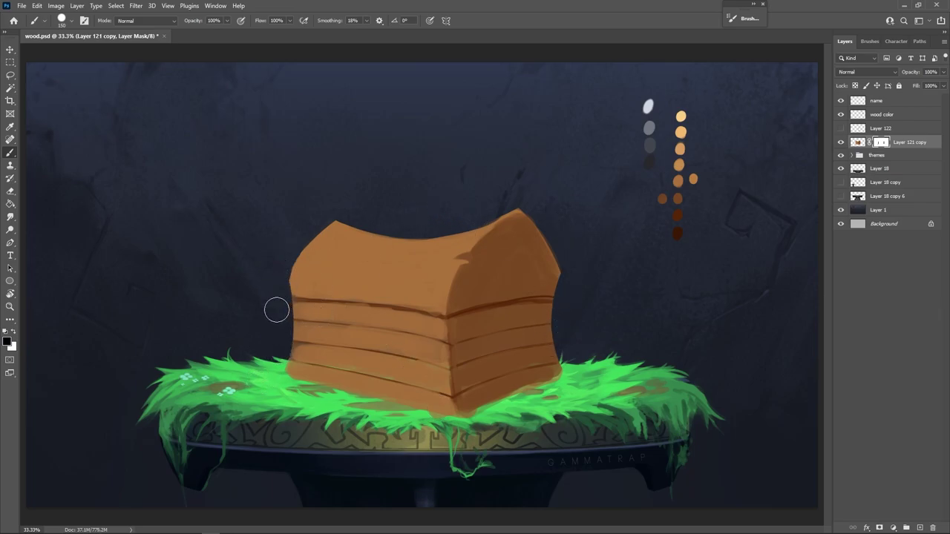
drag(277, 309, 288, 259)
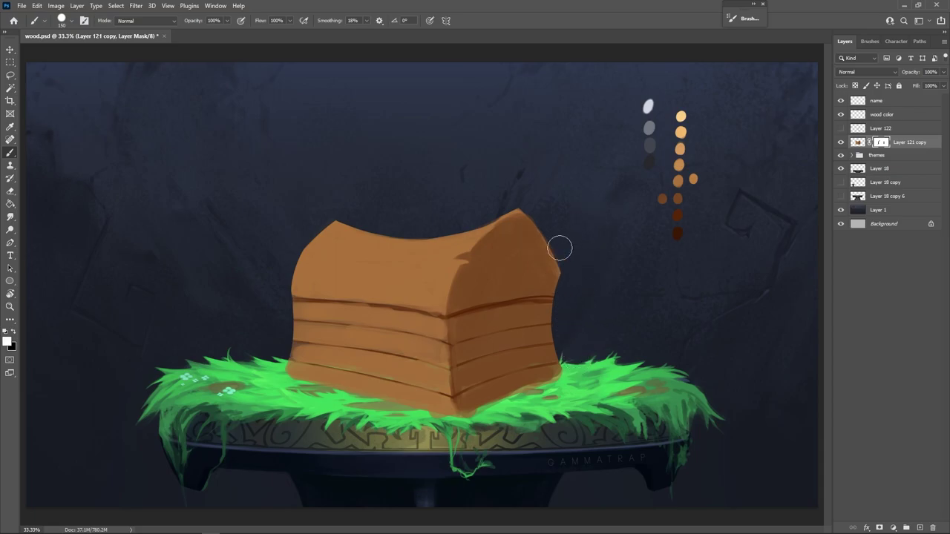
Restore part of the right outer wall on the mask and trim the left outer wall slightly further inward
key(x)
mouse_move(540, 292)
mouse_down()
mouse_move(547, 275)
mouse_move(545, 336)
mouse_move(568, 322)
mouse_move(571, 295)
mouse_up()
key(x)
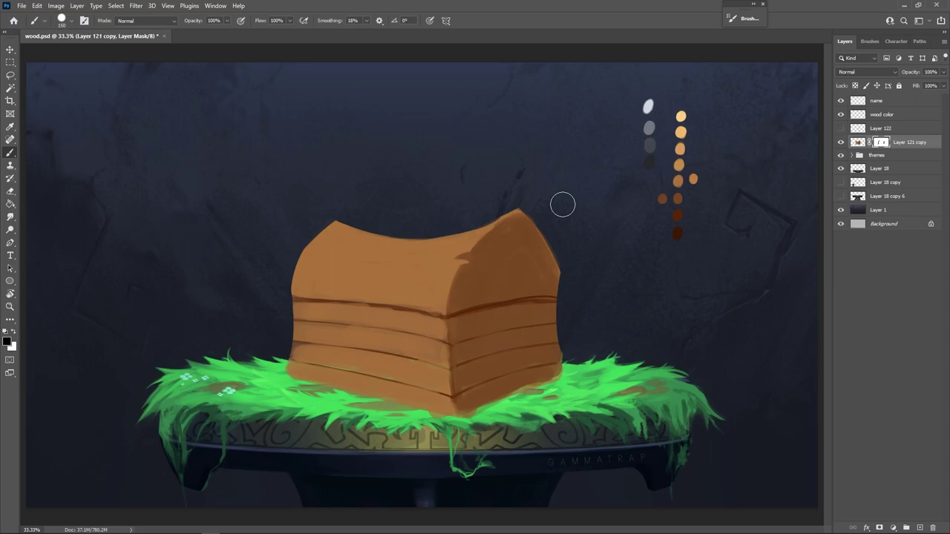
drag(278, 293, 279, 329)
key(ctrl+2)
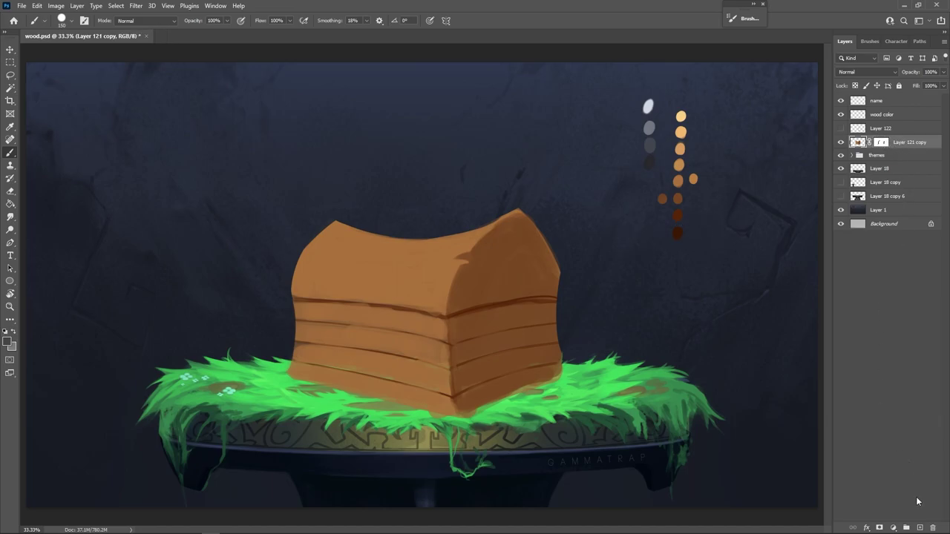
On a new layer, flare the bottom corners of both outer walls outward in sampled browns and erase the excess along their edges
click(918, 528)
alt+click(461, 344)
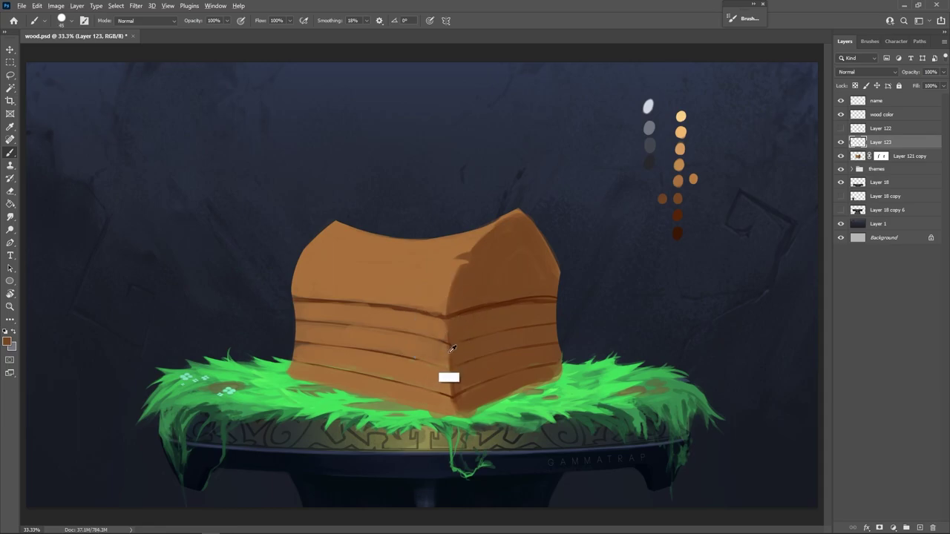
alt+click(550, 352)
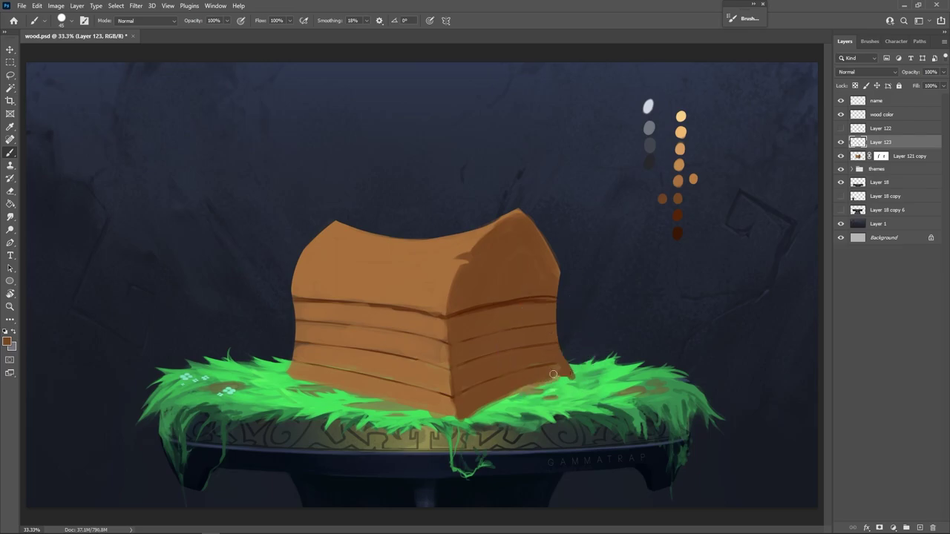
key(e)
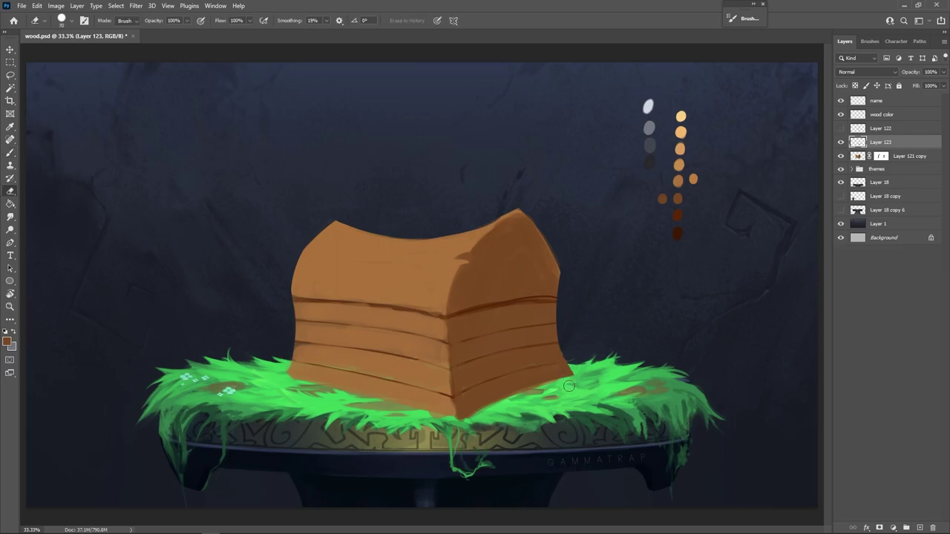
key(b)
key(e)
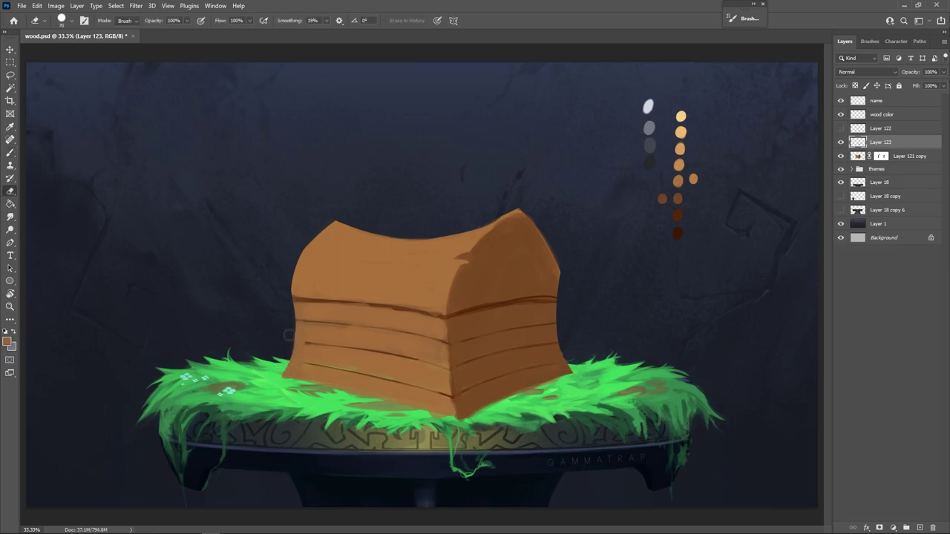
key(b)
Mask away a thin strip along both outer curves of the roof on Layer 121 copy, and delete Layer 122
click(880, 156)
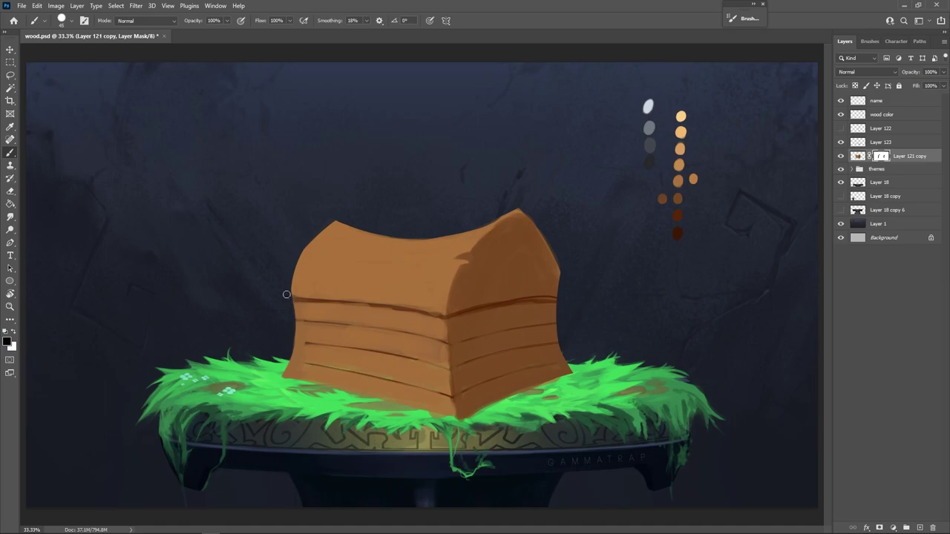
drag(291, 279, 321, 227)
drag(566, 286, 519, 205)
drag(881, 128, 933, 527)
On a new layer, paint a dark grey frame around the shaded end face, along the gable edges, both sides and the base
click(920, 527)
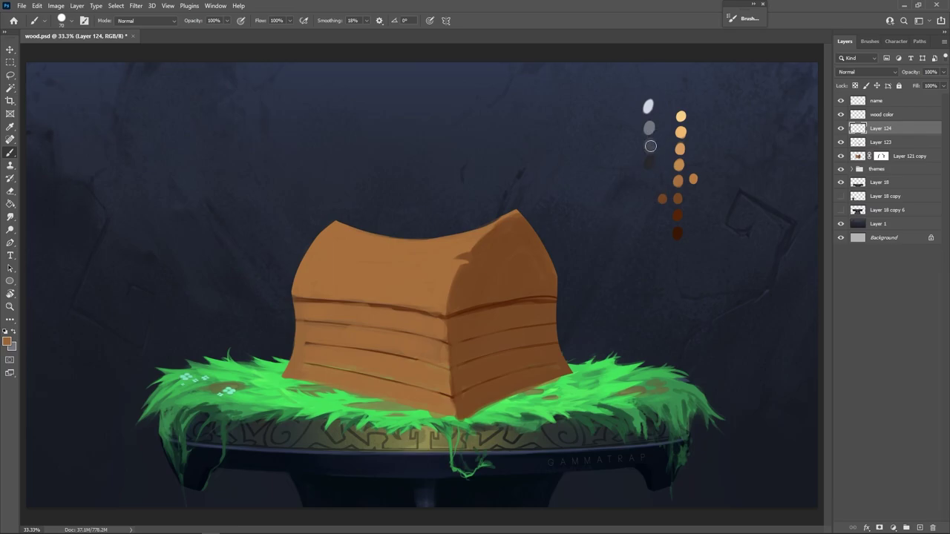
alt+click(484, 298)
key(bracketright)
key(bracketright)
key(bracketright)
mouse_move(455, 338)
mouse_down()
mouse_move(462, 287)
mouse_move(485, 240)
mouse_move(548, 266)
mouse_move(551, 346)
mouse_move(564, 367)
mouse_up()
drag(553, 335, 565, 365)
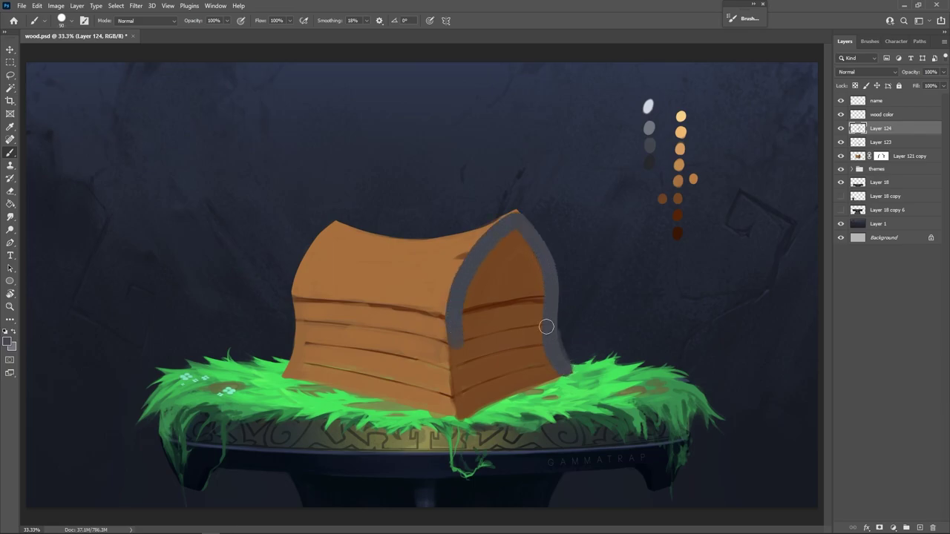
key(bracketleft)
drag(560, 368, 454, 349)
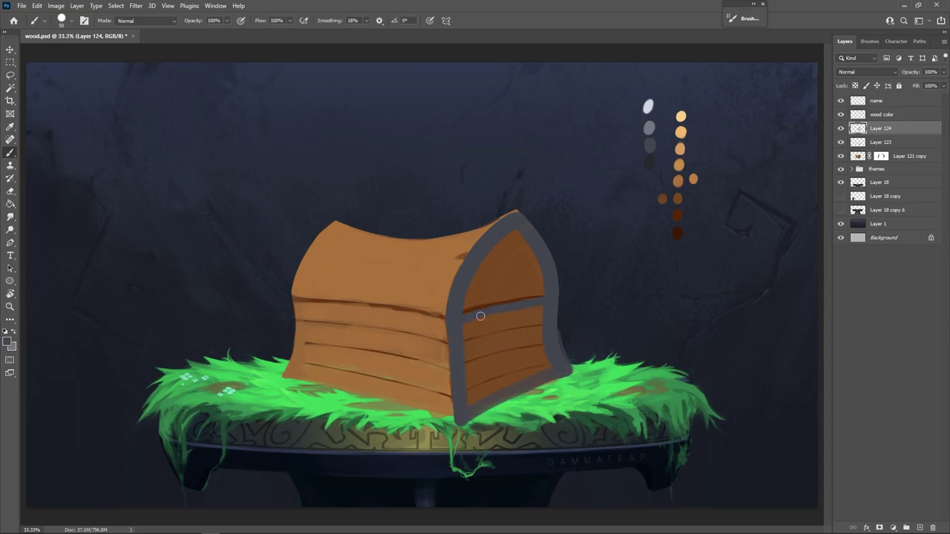
Paint dark grey bands across the shaded end face just above and below the lid seam
drag(540, 306, 467, 320)
key(ctrl+z)
drag(542, 301, 453, 310)
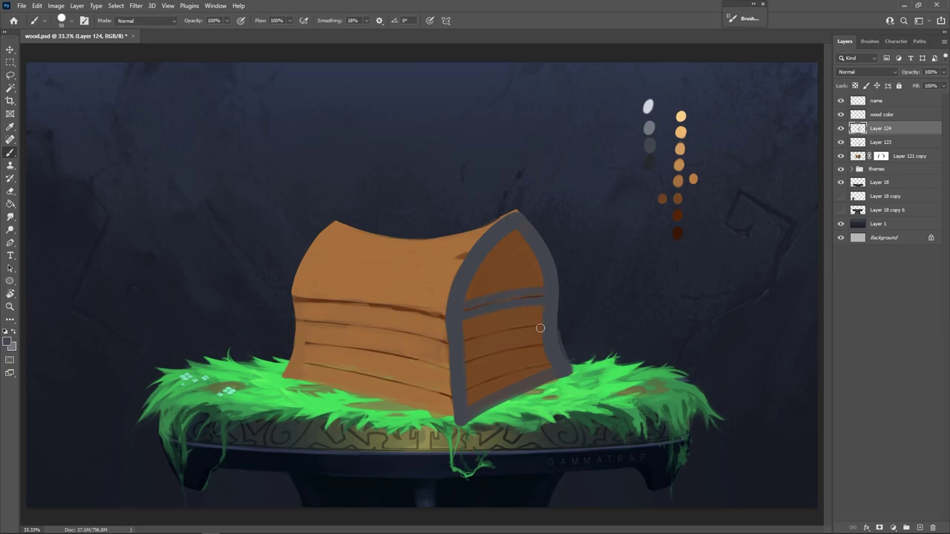
Paint lighter grey trim along the long side's outer edge and base and the front edge of the gable
alt+click(651, 127)
drag(447, 312, 516, 212)
drag(299, 277, 330, 227)
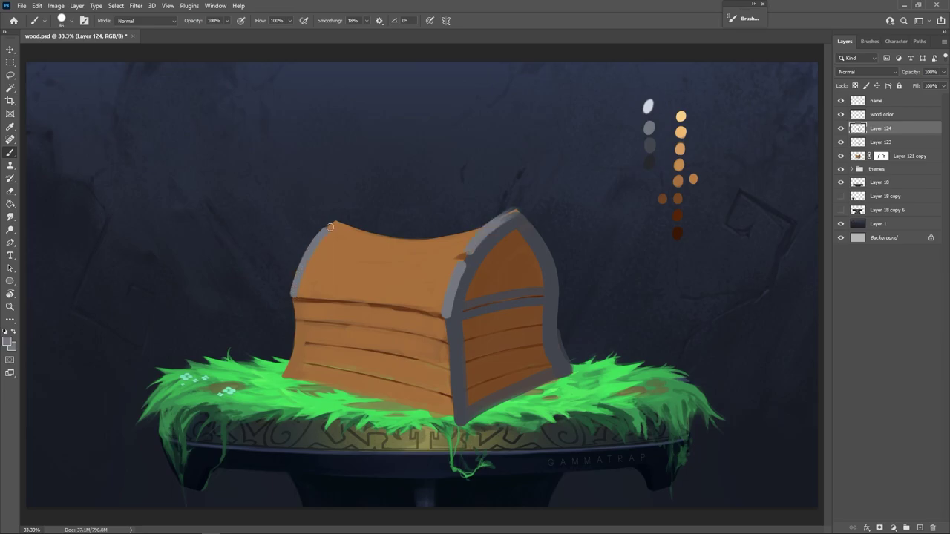
key(ctrl+z)
mouse_move(296, 306)
mouse_down()
mouse_move(297, 343)
mouse_move(325, 285)
mouse_move(286, 374)
mouse_up()
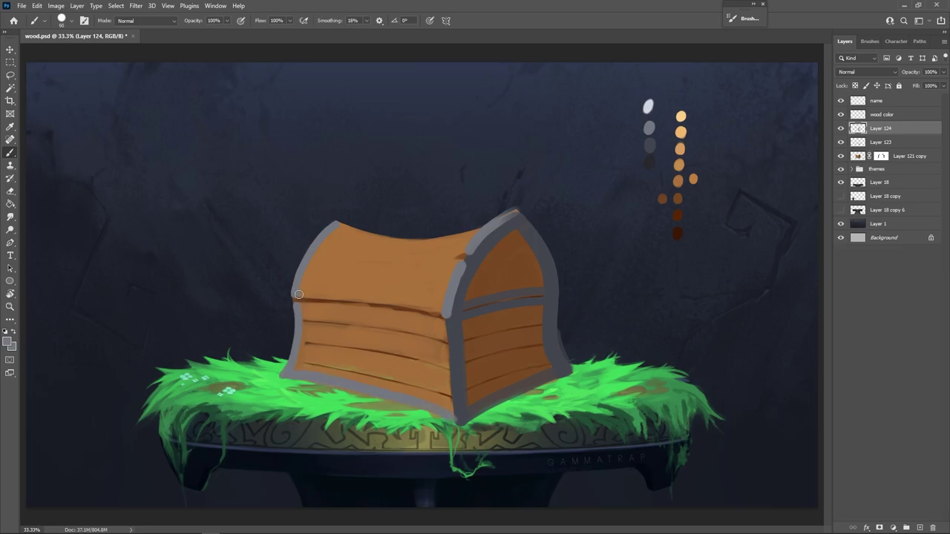
drag(363, 303, 438, 313)
drag(297, 302, 351, 306)
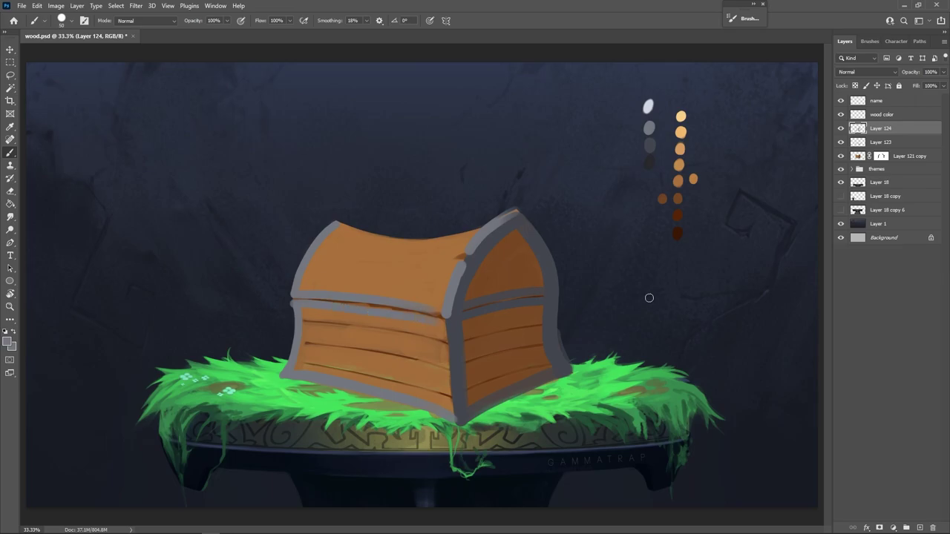
key(ctrl+z)
key(ctrl+z)
With a smaller brush, paint lighter grey bands above and below the lid seam along the long side
key([)
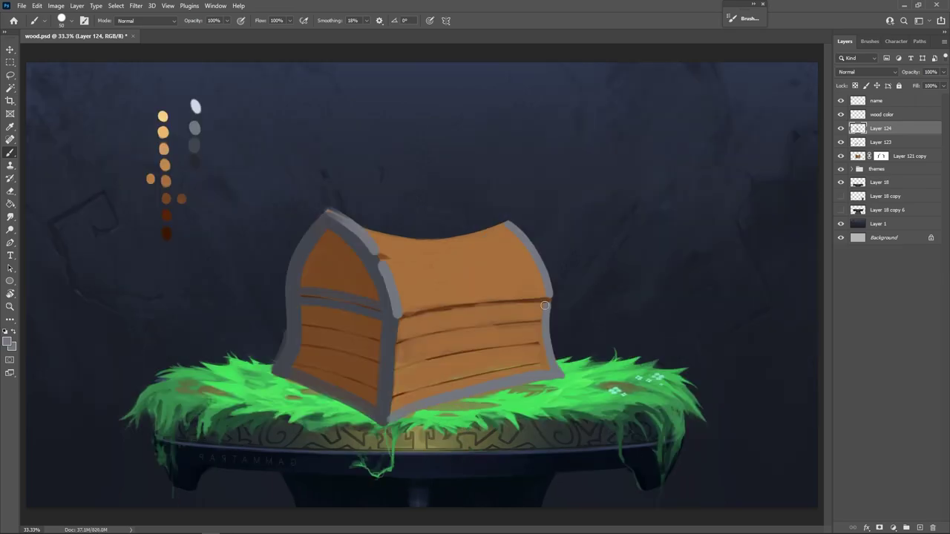
drag(547, 306, 395, 327)
drag(549, 293, 513, 294)
key(shift+h)
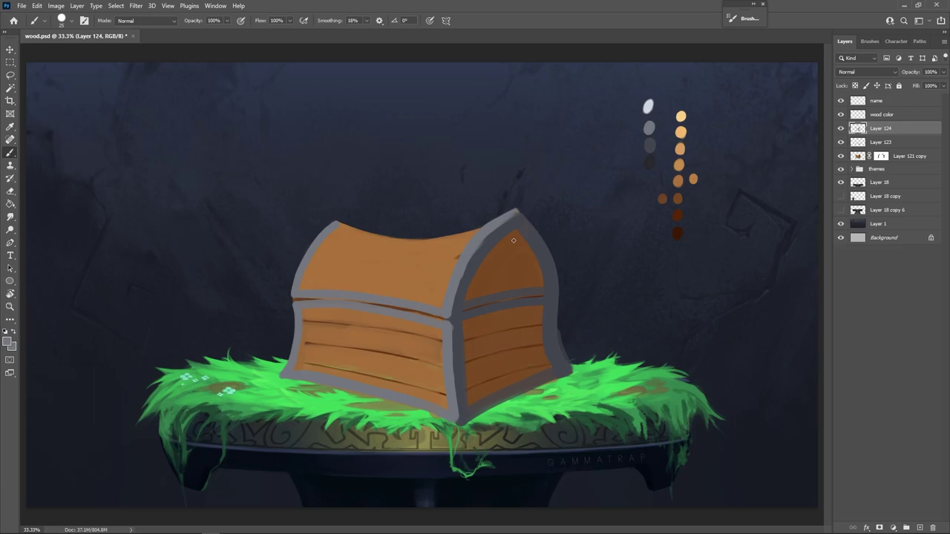
Slim and reshape the dark grey trim on the outer edge of the shaded end face below the lid seam
alt+click(549, 306)
key(bracketright)
key(e)
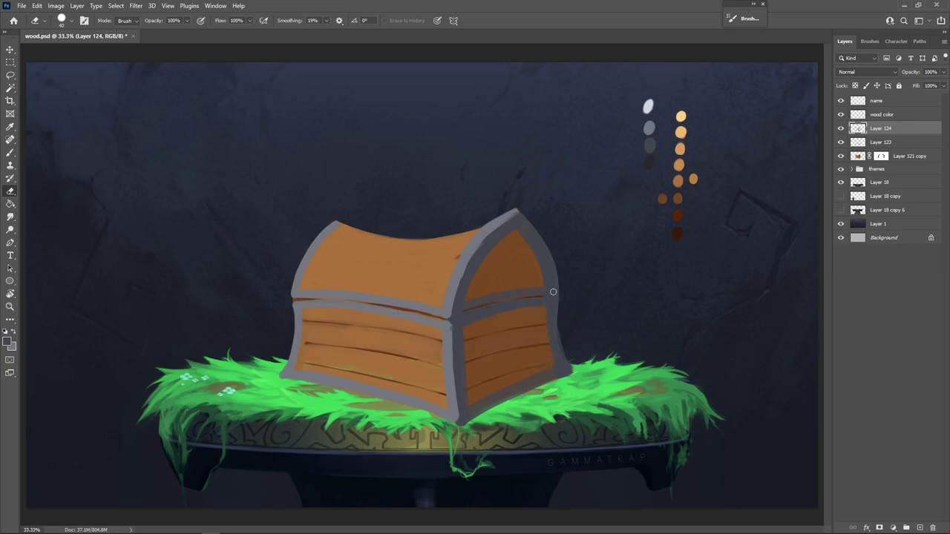
key(b)
drag(557, 312, 562, 353)
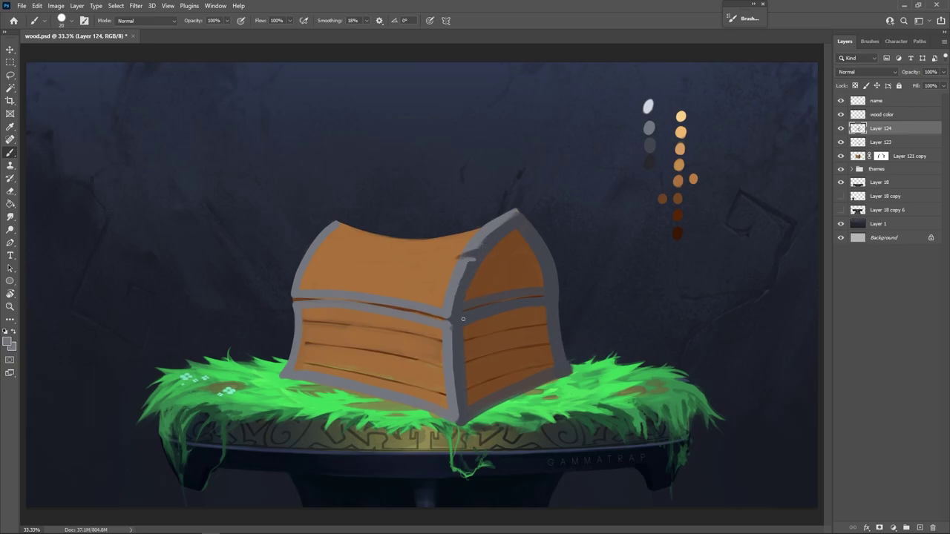
Paint small chipped nicks into the front corner trim with sampled greys and clean up the trim's outer edges with the eraser
alt+click(454, 353)
alt+click(389, 324)
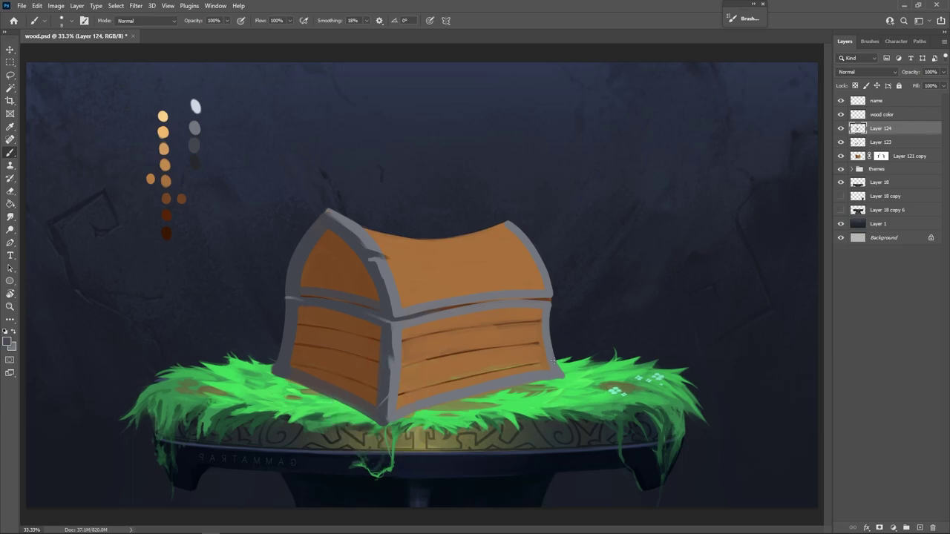
key(e)
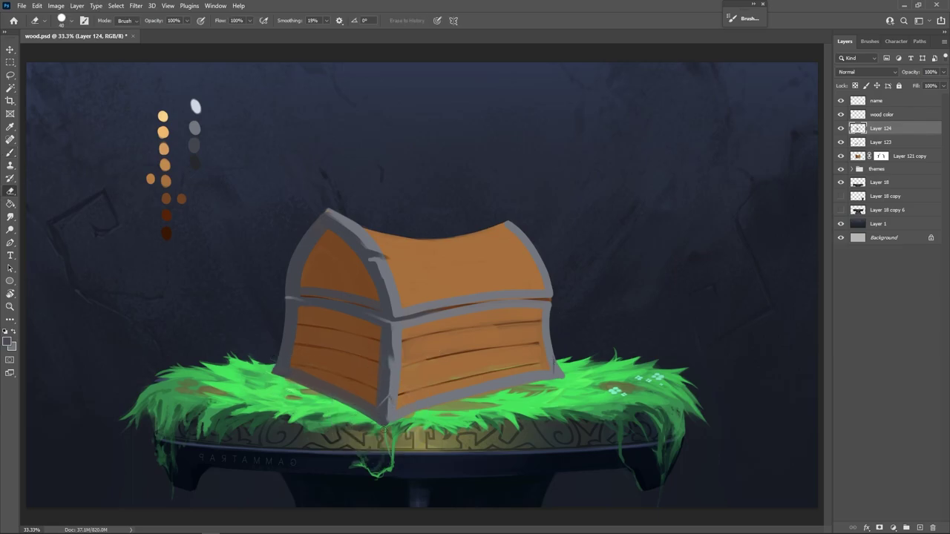
key(ctrl+shift+f)
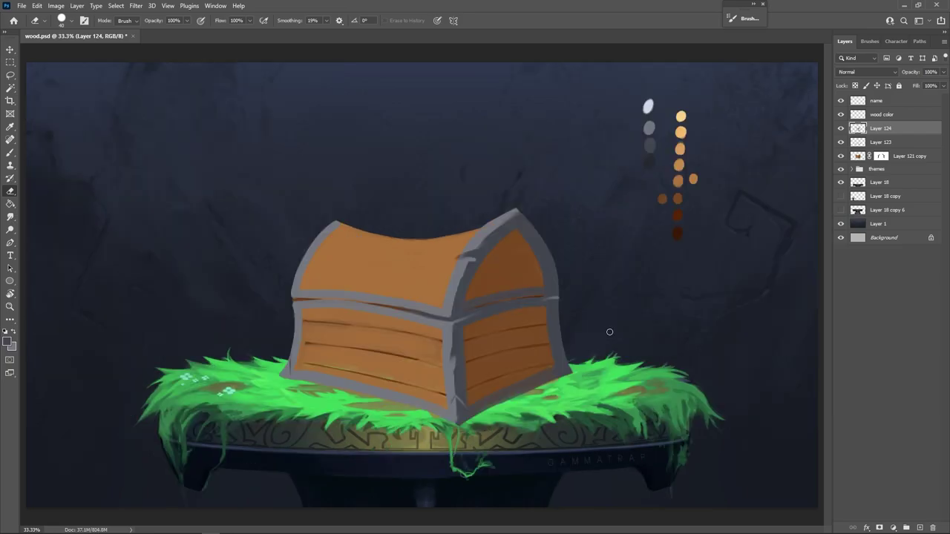
key(b)
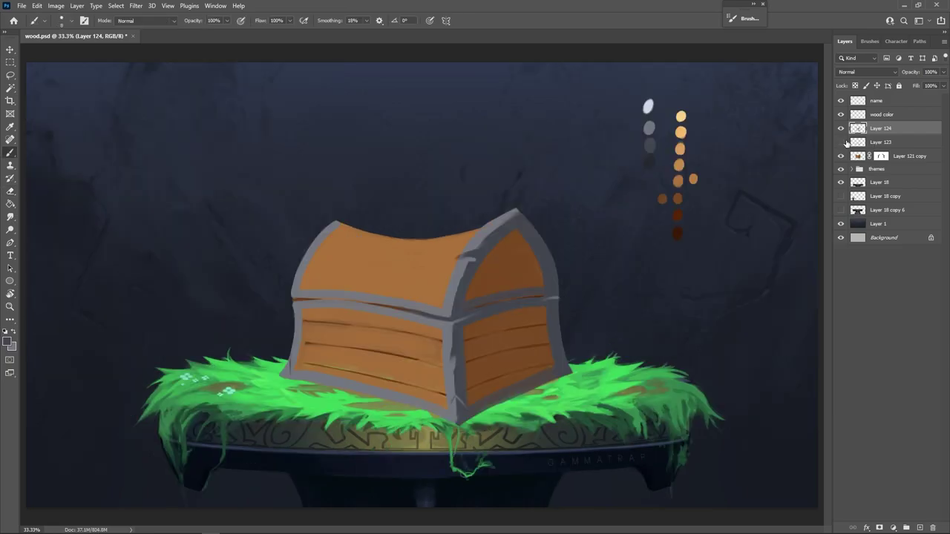
On Layer 123, paint two curved dark brown plank seams across the lid's shaded end
click(843, 142)
click(859, 144)
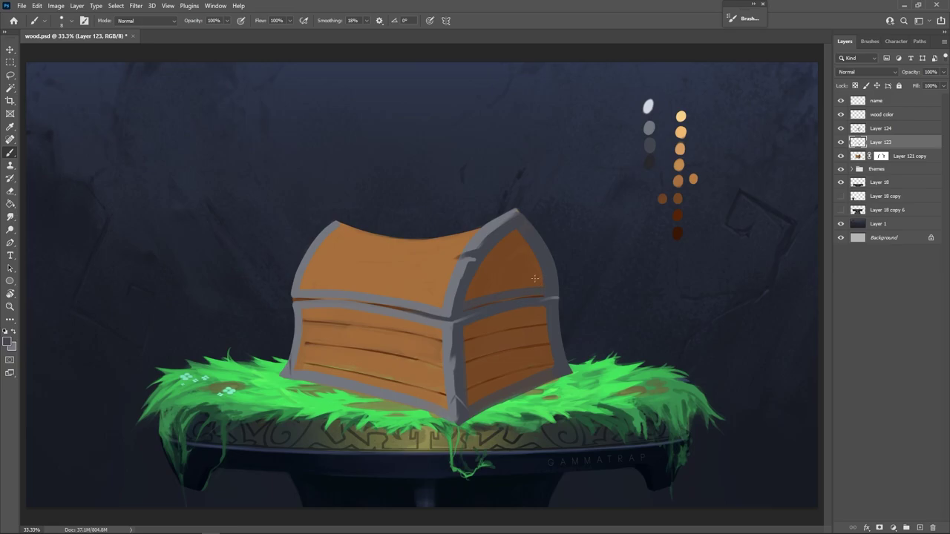
key(bracketright)
key(bracketright)
key(bracketright)
alt+click(531, 343)
drag(491, 254, 528, 249)
drag(485, 276, 537, 267)
Paint two dark brown plank seams along the lid's long side, following the sag of the roof
key(ctrl+shift+h)
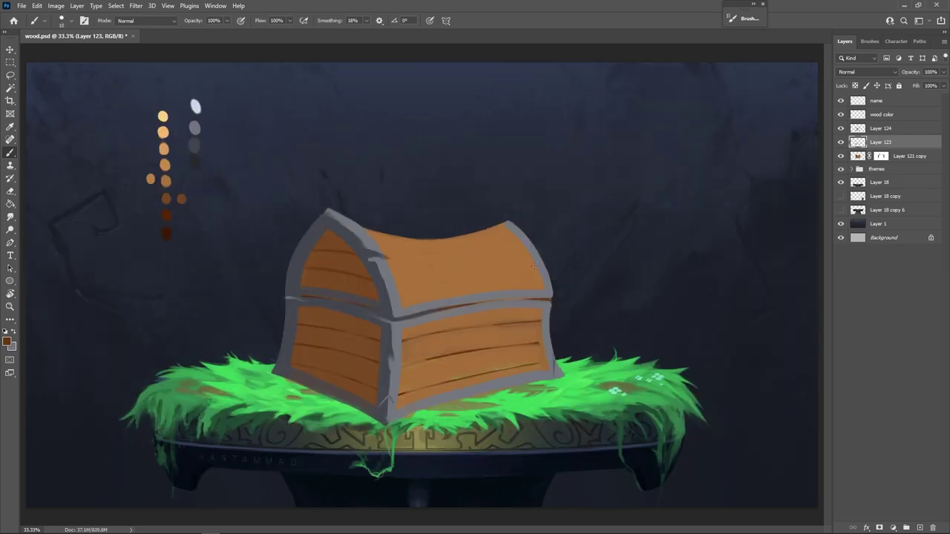
drag(538, 267, 390, 268)
key(ctrl+z)
key(r)
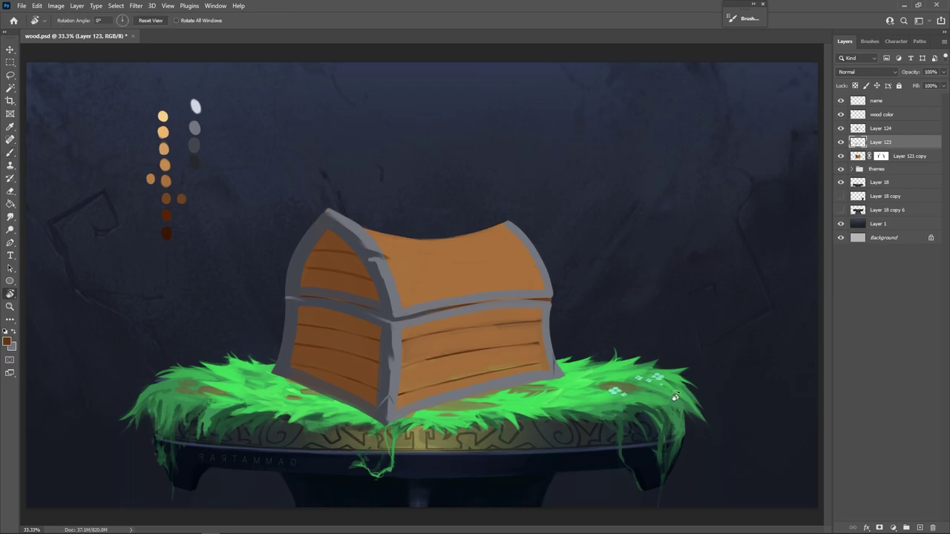
mouse_move(670, 371)
mouse_down()
mouse_move(614, 175)
mouse_move(557, 120)
mouse_up()
key(b)
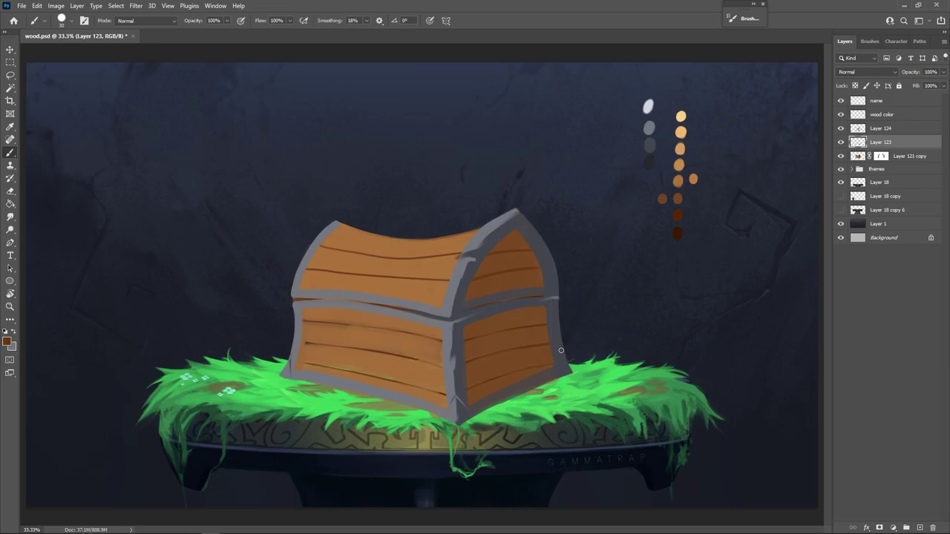
On Layer 124, paint a thin very dark line along the lid seam on the shaded end face
alt+click(447, 320)
alt+click(444, 319)
key(bracketleft)
key(bracketleft)
key(alt+bracketright)
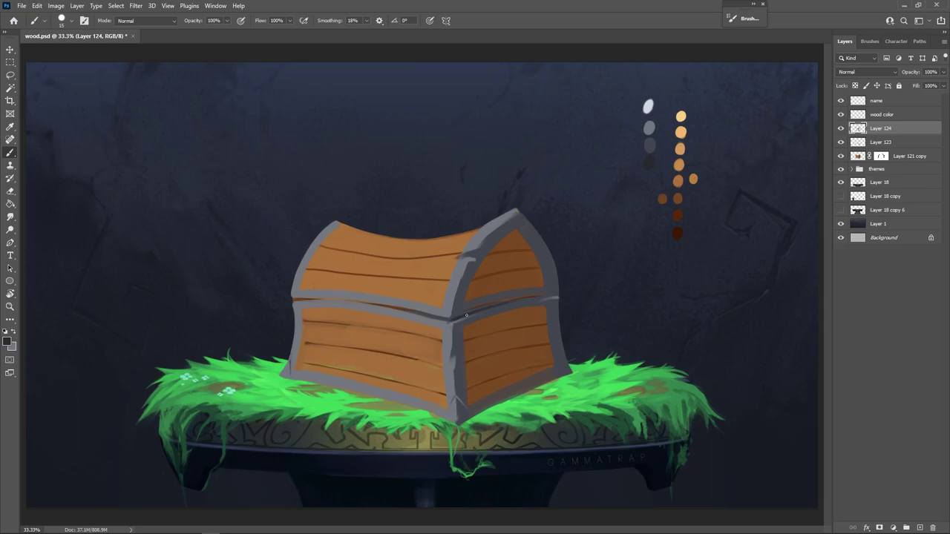
drag(505, 302, 552, 295)
Thicken the dark grey band below the lid seam on the end face and darken the inner edges of its trim
key(bracketright)
key(bracketright)
key(bracketright)
key(bracketleft)
key(bracketleft)
key(bracketleft)
key(bracketleft)
key(bracketright)
alt+click(473, 317)
key(bracketright)
key(bracketright)
key(bracketright)
key(bracketright)
key(bracketright)
key(bracketleft)
key(bracketleft)
key(bracketleft)
key(bracketleft)
key(bracketleft)
drag(463, 325, 554, 302)
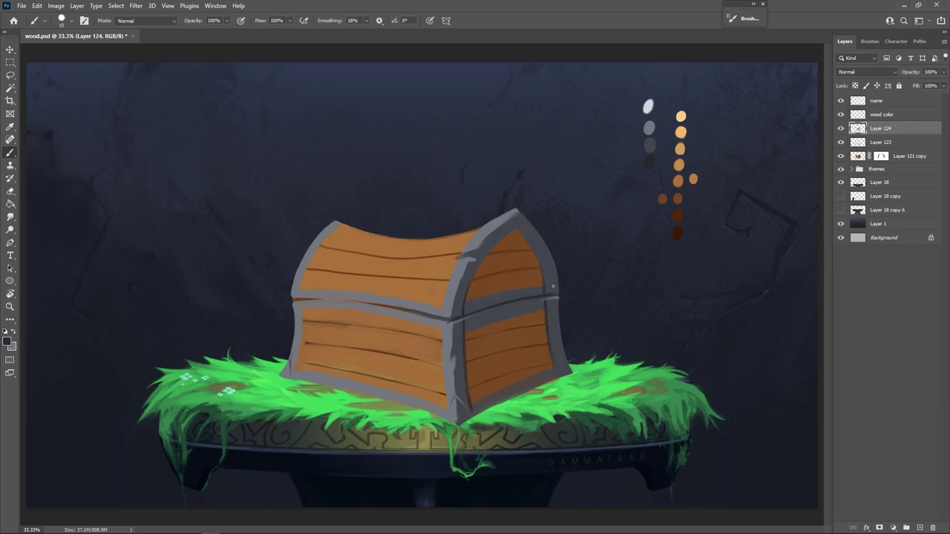
Paint a thin dark grey inner edge down the long side's outer trim, from the lid seam to the base
alt+click(469, 273)
drag(300, 310, 295, 359)
key(ctrl+z)
drag(301, 308, 296, 356)
key(ctrl+z)
key(bracketleft)
key(ctrl+z)
drag(300, 308, 298, 357)
drag(299, 357, 294, 368)
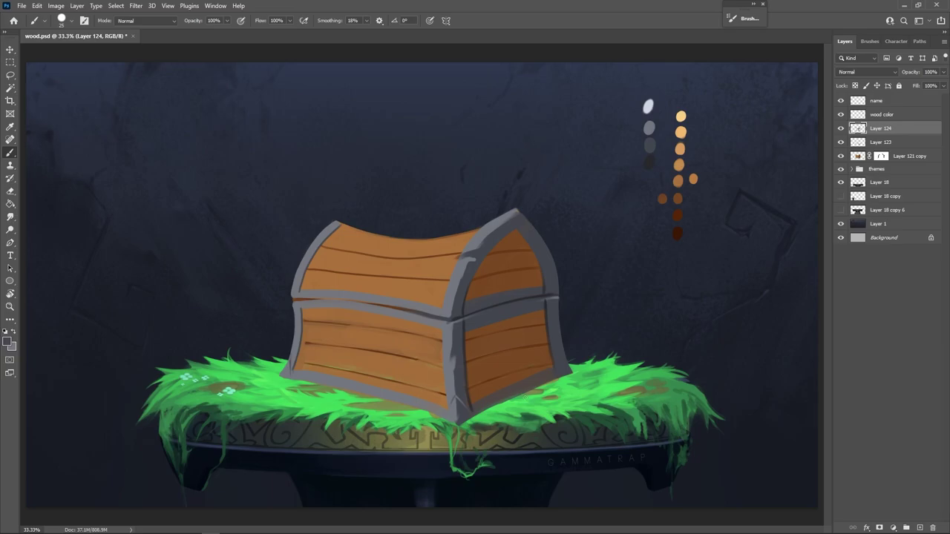
Darken the inner edge of the lid's far trim and cover the brown lid seam on the long side with lighter grey
key(r)
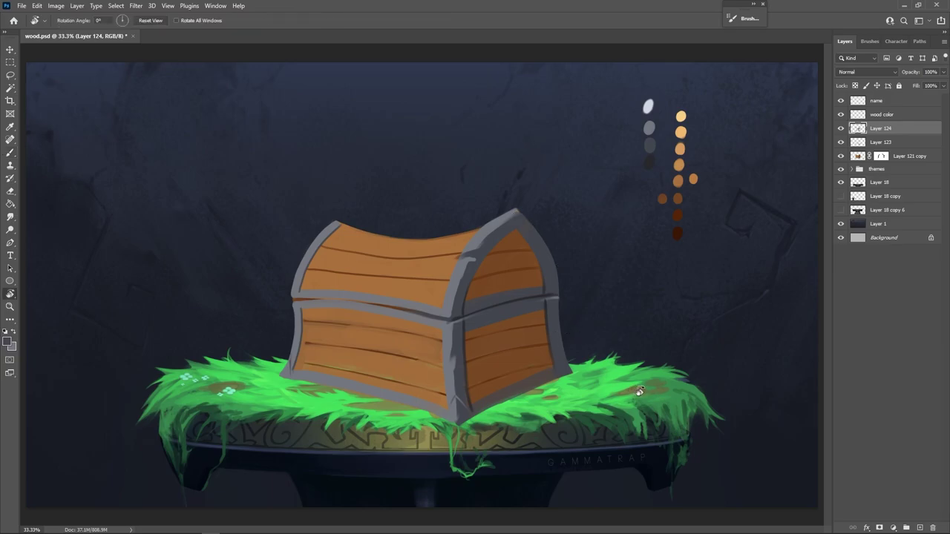
drag(636, 382, 615, 324)
key(b)
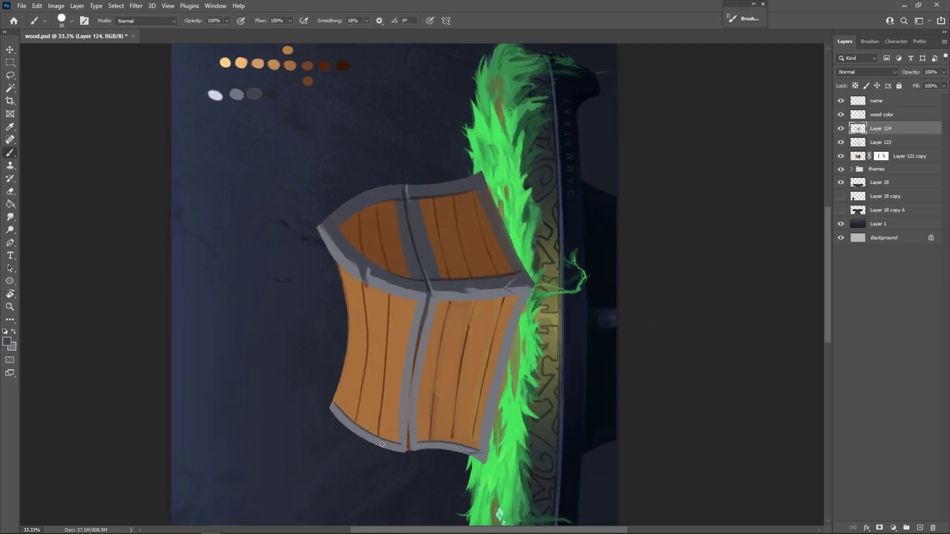
drag(421, 299, 405, 421)
Merge Layer 124, Layer 123 and Layer 121 copy into one layer and check it by toggling its visibility
key(alt+shift+bracketleft)
key(alt+shift+bracketleft)
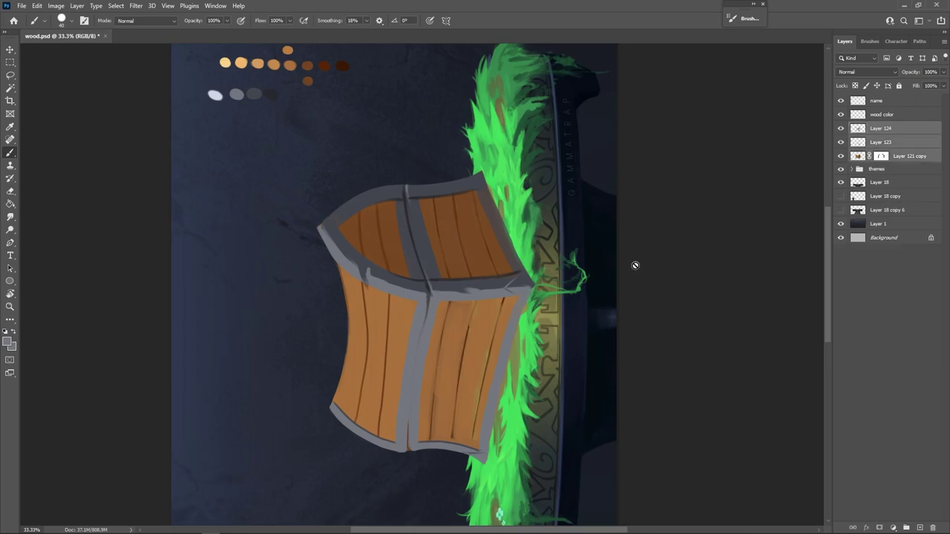
key(ctrl+e)
click(841, 129)
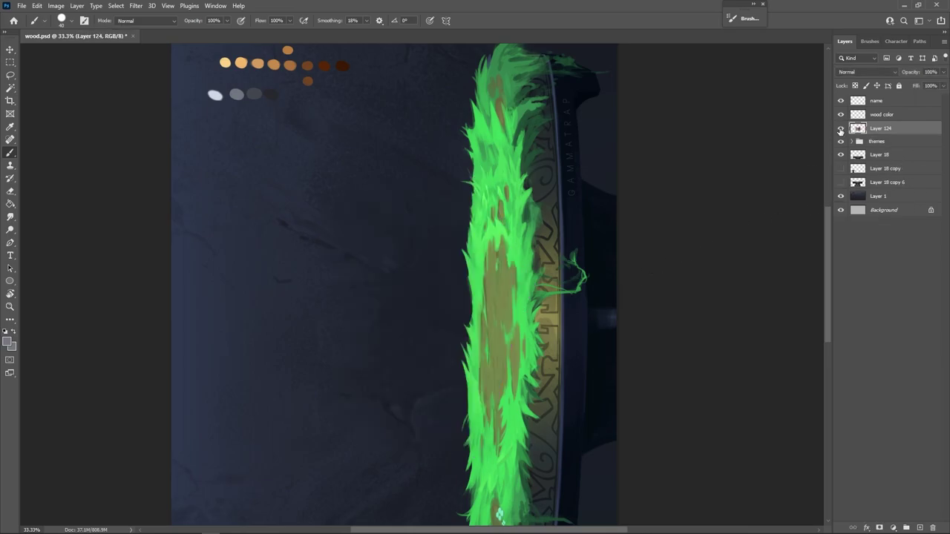
click(840, 130)
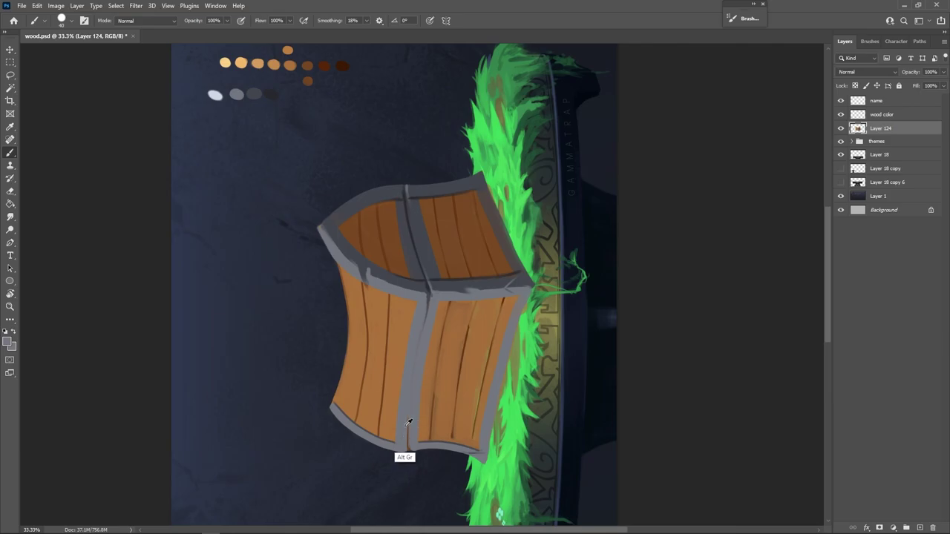
With a small brush and sampled grey, paint a thin dark seam line between lid and body along the long side
key(bracketleft)
key(bracketleft)
key(bracketleft)
alt+click(431, 290)
key(bracketleft)
key(bracketleft)
key(bracketleft)
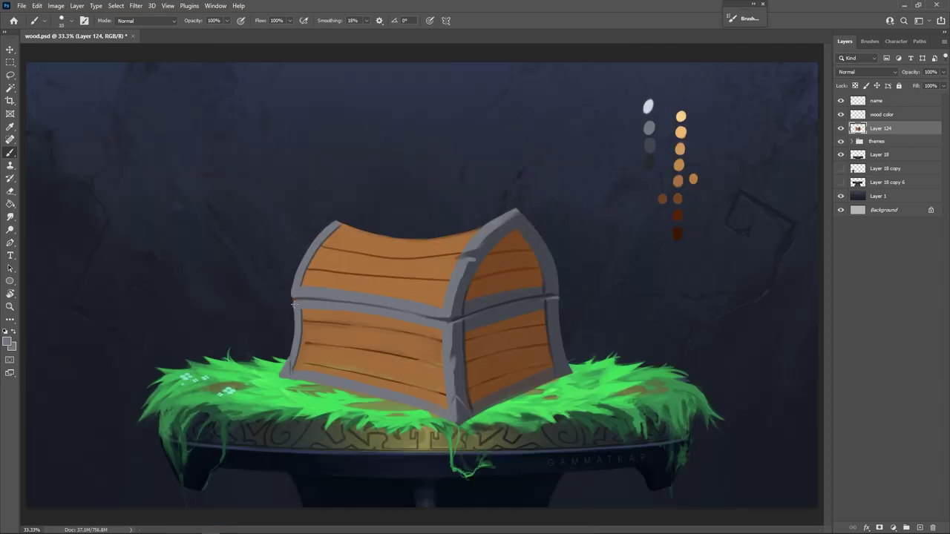
Widen the grey trim on the long side's outer edge below the seam and erase a small notch at the seam's outer end
key(bracketright)
drag(293, 347, 295, 304)
key(bracketleft)
key(e)
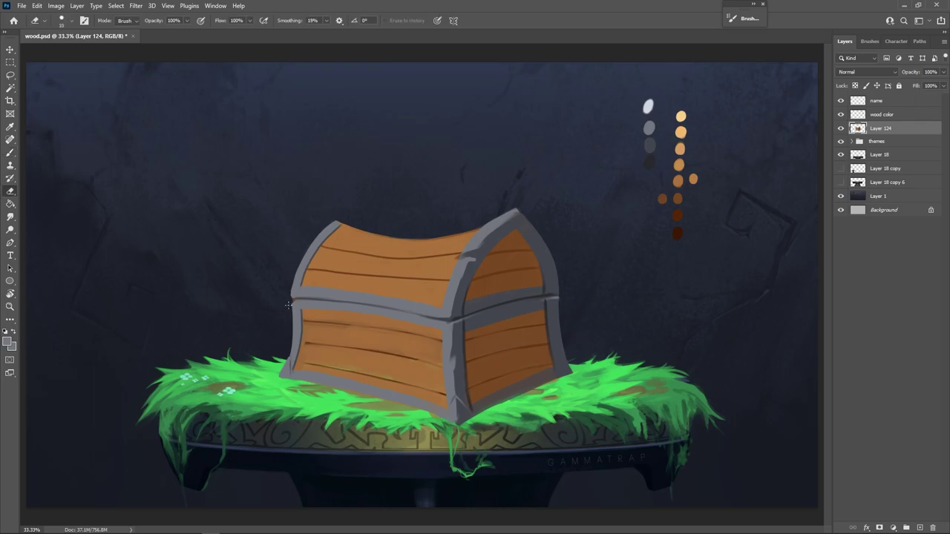
key(bracketright)
key(b)
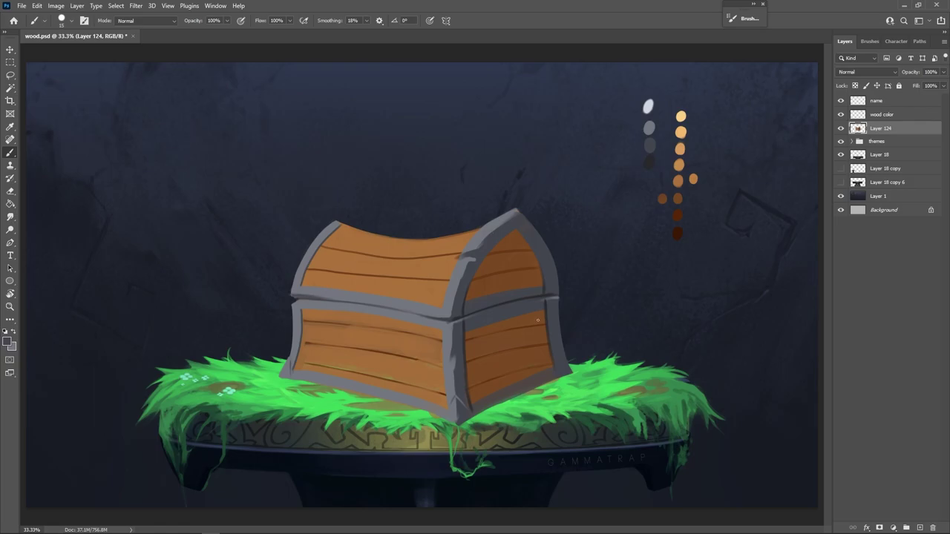
Strengthen the dark grey seam between lid and body along the long side and clean the trim beside it with sampled greys
key(r)
mouse_move(537, 319)
mouse_down()
mouse_move(568, 170)
mouse_move(615, 270)
mouse_move(380, 346)
mouse_up()
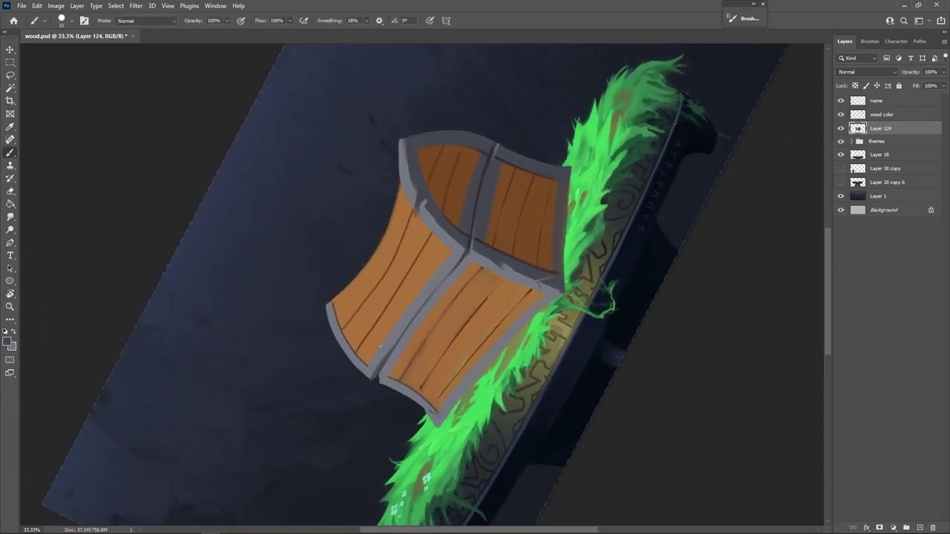
alt+click(373, 367)
alt+click(466, 238)
drag(390, 354, 422, 307)
key(bracketright)
alt+click(382, 380)
alt+click(375, 367)
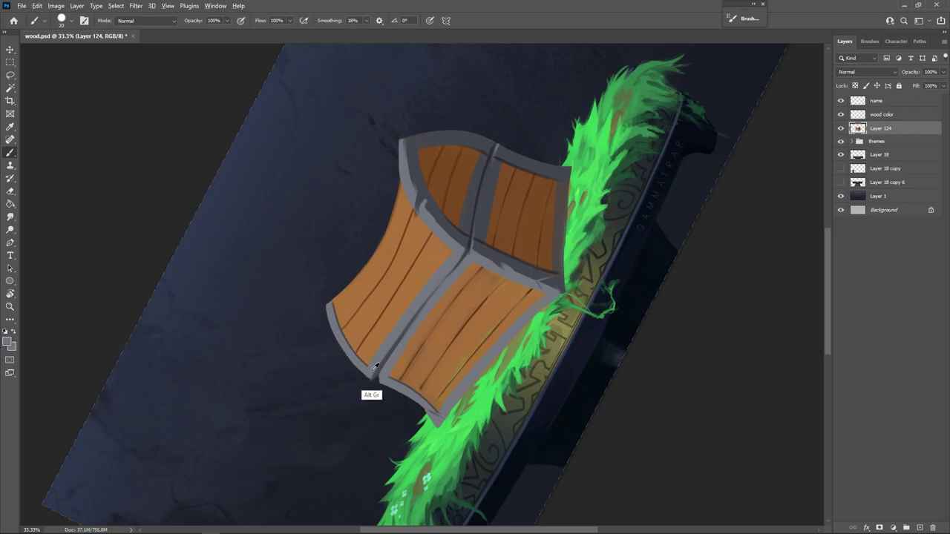
alt+click(398, 347)
key(r)
key(Escape)
key(e)
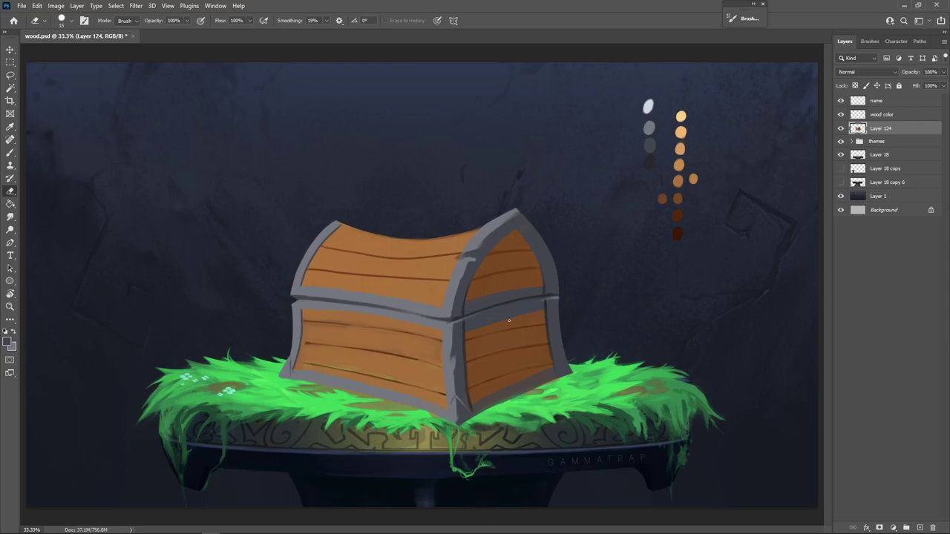
key(b)
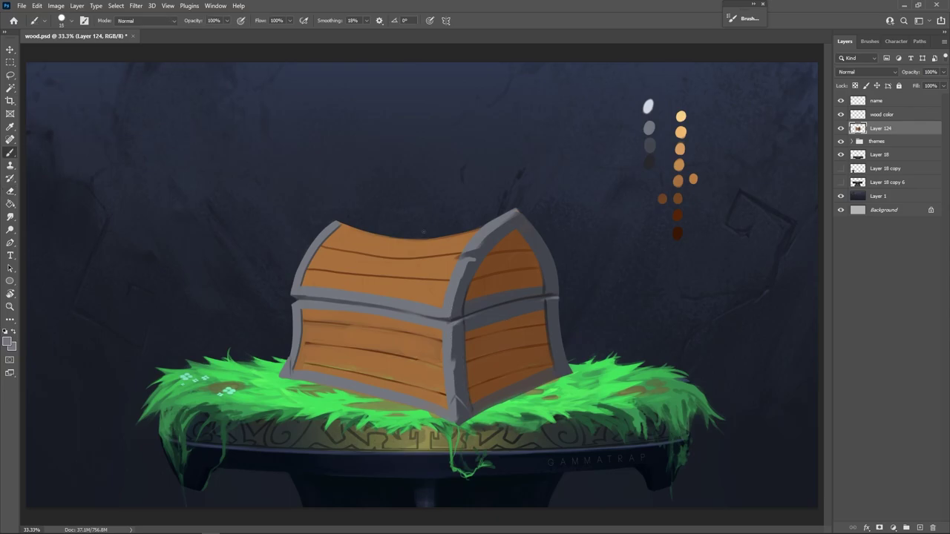
Repaint the lighter and darker grey faces of the lid's near arch trim and undo the last stroke at its base
alt+click(453, 333)
drag(455, 300, 469, 259)
mouse_move(455, 305)
mouse_down()
mouse_move(456, 276)
mouse_move(516, 215)
mouse_up()
mouse_move(476, 251)
mouse_down()
mouse_move(514, 213)
mouse_move(510, 221)
mouse_up()
key([)
alt+click(460, 305)
drag(461, 312, 464, 295)
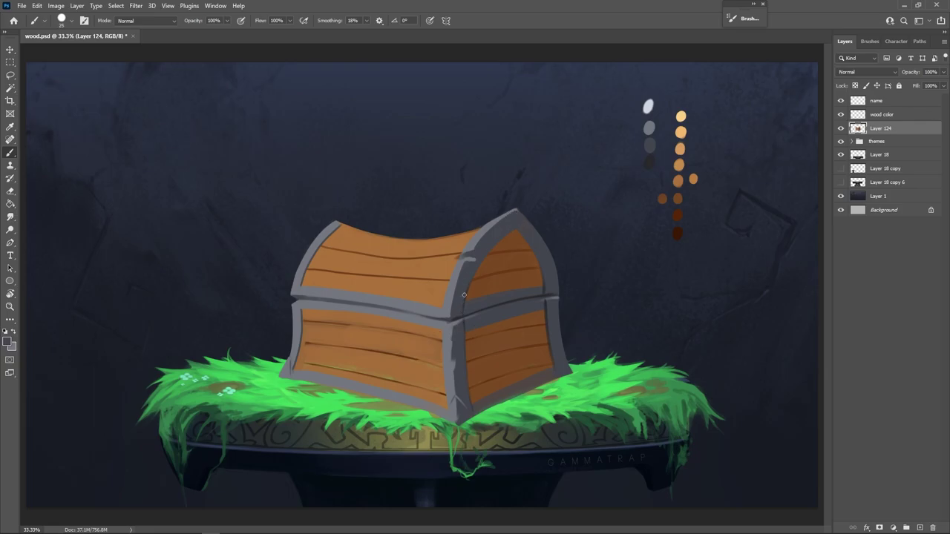
key(ctrl+z)
Paint the dark grey seam across the near corner so the lid seams of both sides connect beneath the arch trim
key(r)
drag(490, 452, 598, 326)
alt+click(459, 313)
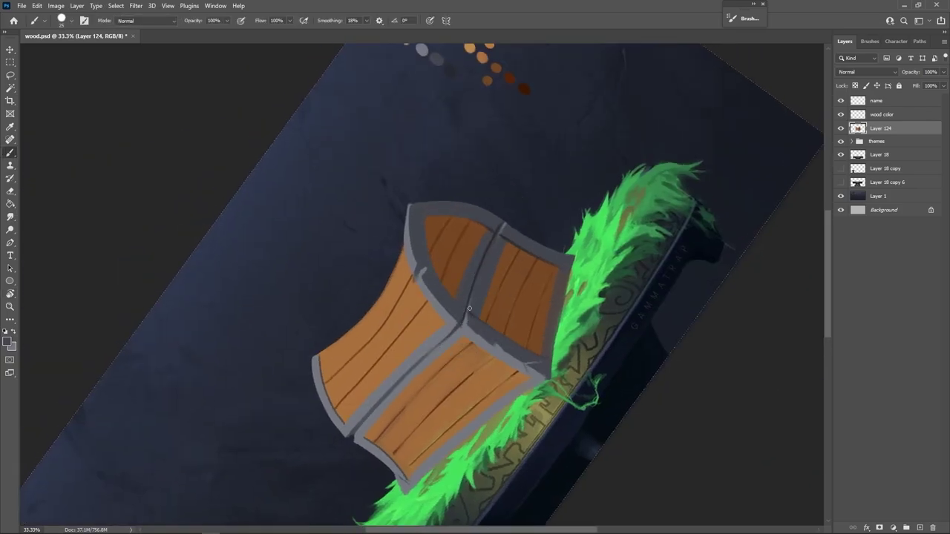
drag(469, 308, 465, 322)
alt+click(468, 314)
drag(480, 271, 473, 315)
alt+click(464, 327)
key(r)
key(Escape)
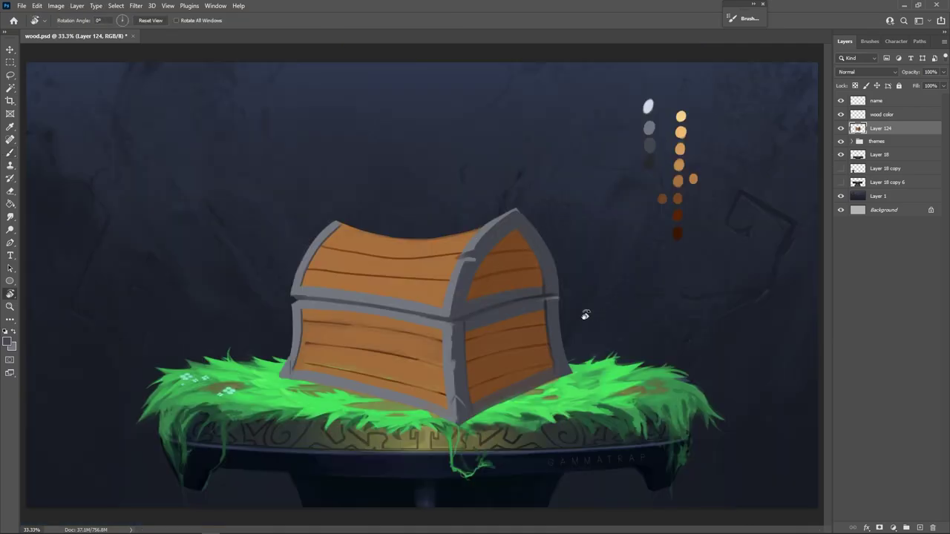
Even out the lid's lower trim on the long side with sampled lighter grey
key(r)
drag(585, 315, 551, 181)
alt+click(437, 298)
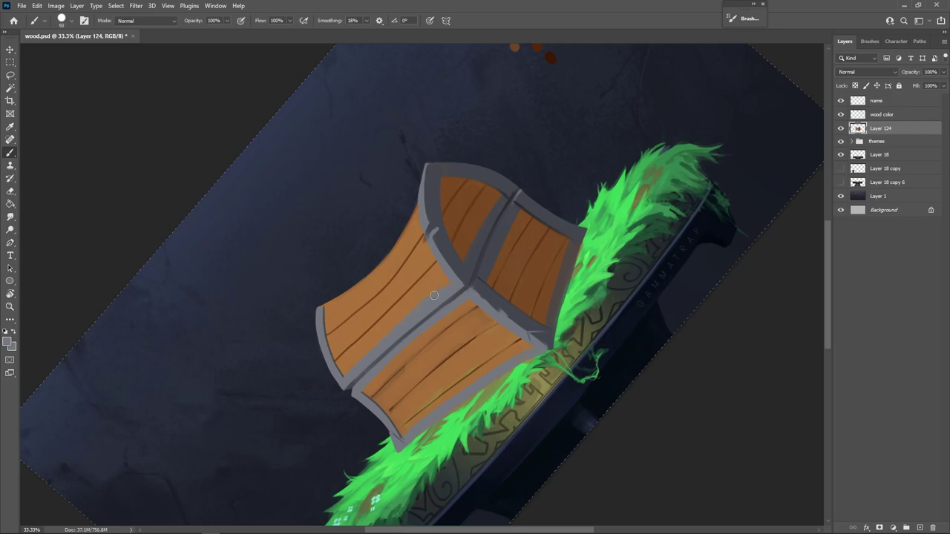
key(r)
key(Escape)
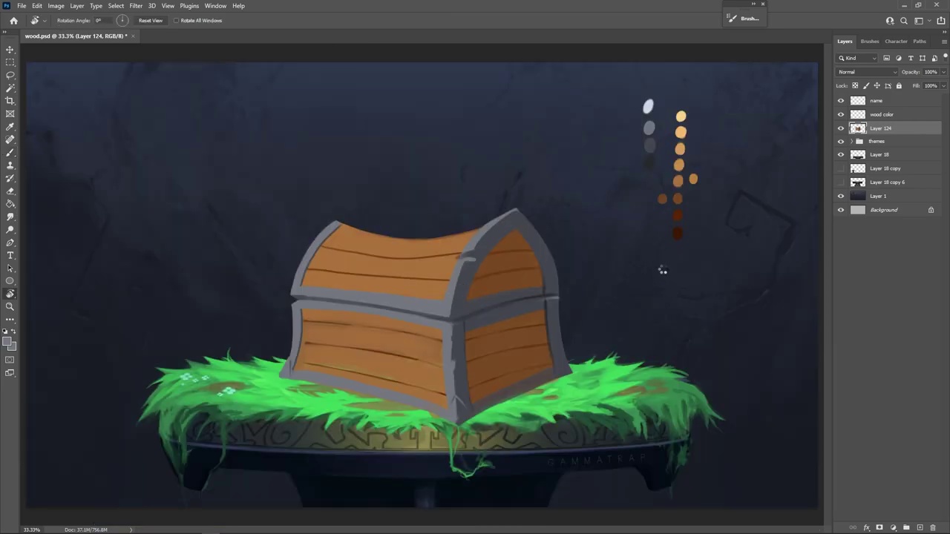
Flip the canvas and paint a pointed metal foot on the chest's near bottom corner with sampled greys
key(F2)
key(b)
mouse_move(397, 404)
mouse_down()
mouse_move(387, 381)
mouse_move(379, 410)
mouse_up()
alt+click(389, 379)
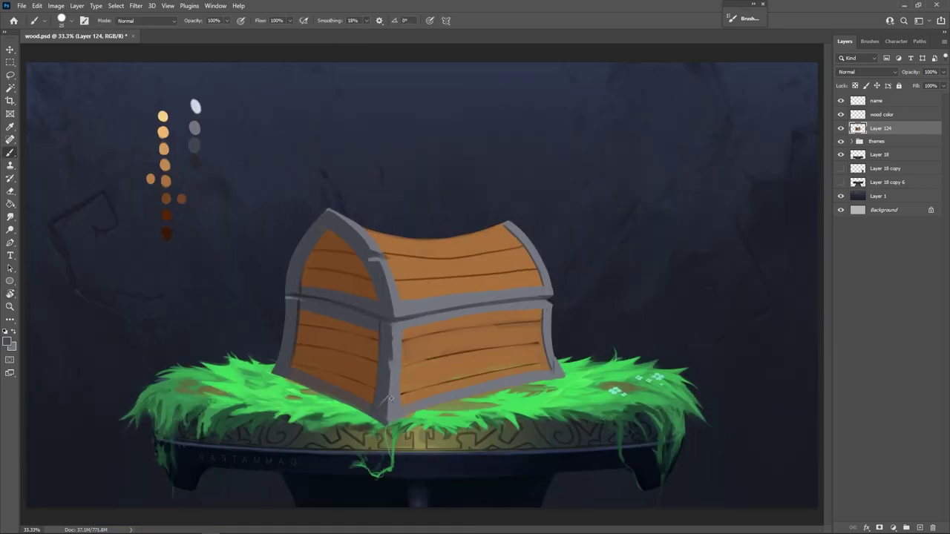
alt+click(391, 399)
Paint a small metal foot at the long side's far bottom corner and touch up the vertical trim and lid edge above it
alt+click(546, 322)
drag(553, 355, 553, 375)
alt+click(542, 303)
alt+click(555, 366)
alt+click(546, 276)
alt+click(394, 333)
mouse_move(543, 301)
mouse_down()
mouse_move(543, 310)
mouse_move(551, 223)
mouse_up()
alt+click(545, 304)
Enlarge the brush and tidy the grey trim bordering the lid seam on the long side
key(r)
key(bracketright)
key(bracketright)
key(bracketright)
drag(475, 260, 506, 215)
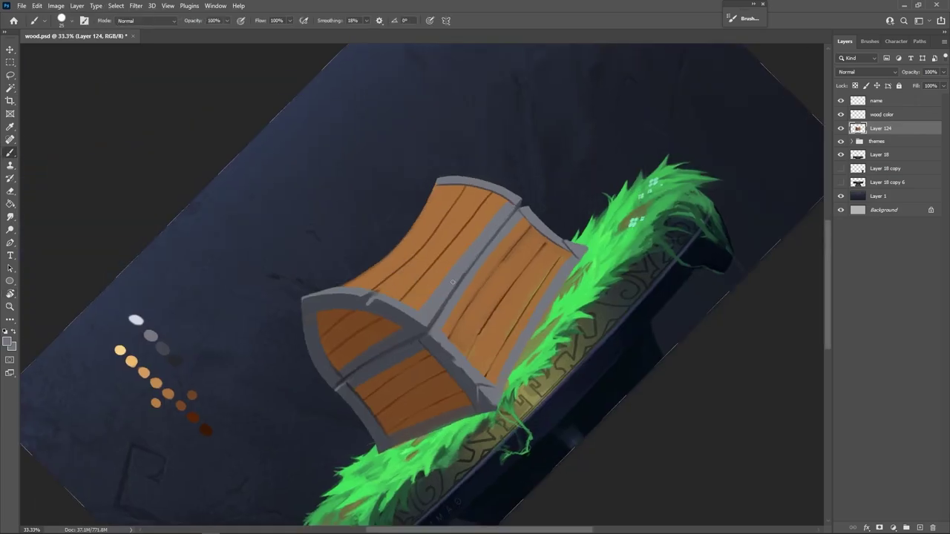
key(r)
key(Escape)
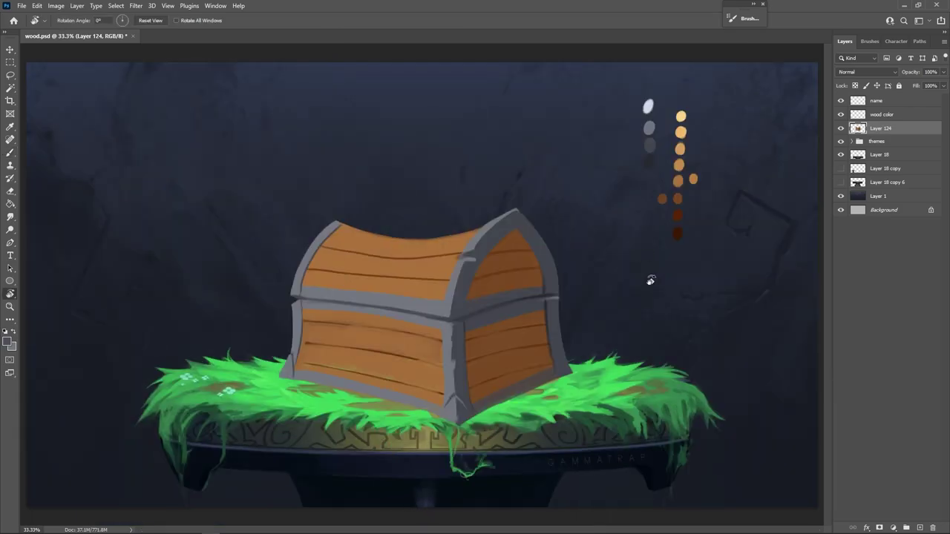
Refine the lid seam on the short end and the adjoining wood edge with sampled grey and brown
key(b)
alt+click(490, 301)
key(r)
drag(627, 355, 561, 254)
key(b)
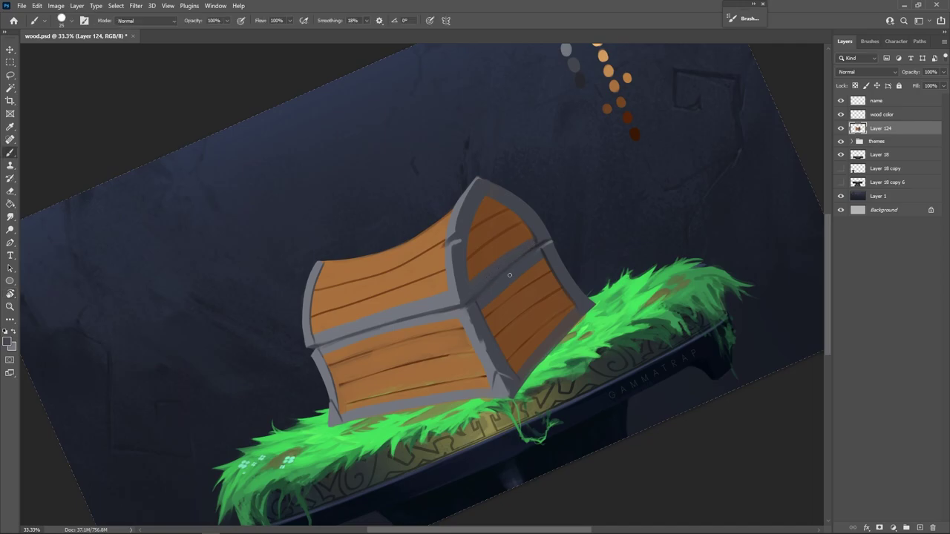
alt+click(497, 290)
key(r)
key(Escape)
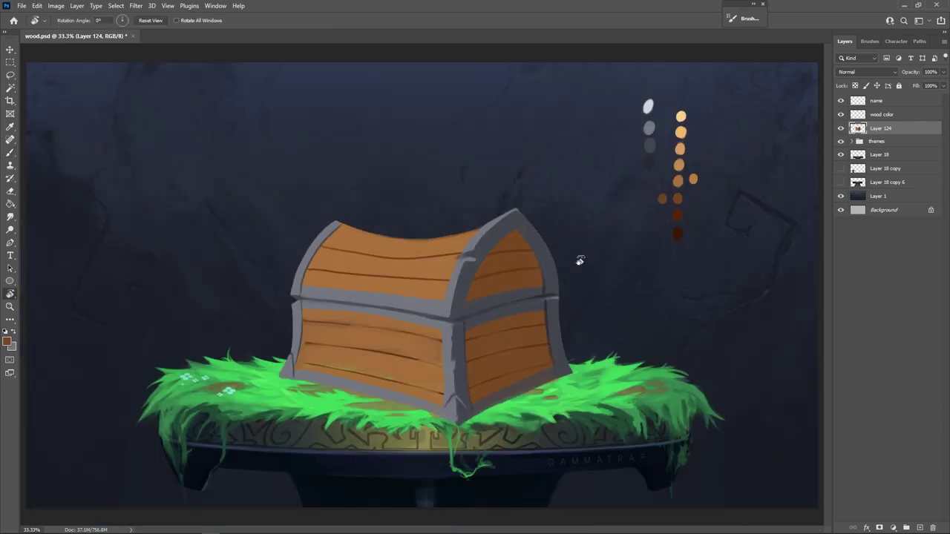
key(b)
alt+click(468, 290)
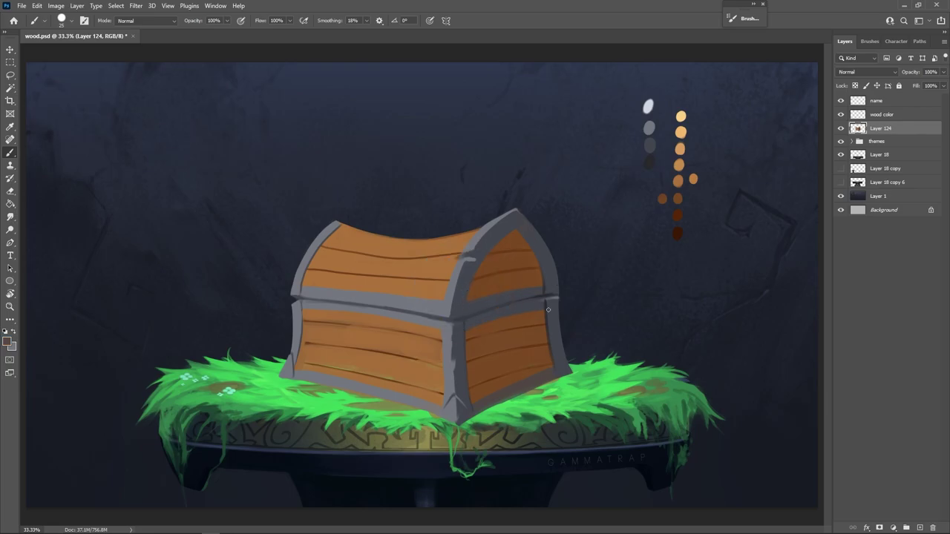
Build up the metal foot at the long side's far bottom corner with sampled greys, varying the brush size
alt+click(296, 290)
drag(299, 341, 292, 369)
alt+click(295, 366)
alt+click(466, 305)
key(bracketright)
key(bracketright)
key(bracketright)
key(bracketleft)
drag(288, 375, 289, 372)
key(bracketleft)
key(bracketleft)
key(bracketleft)
Define the foot's dark crease and facets at the far bottom corner and clean up the vertical trim above it
alt+click(294, 360)
alt+click(458, 308)
key(])
alt+click(297, 317)
drag(299, 329, 294, 376)
key(bracketleft)
key(bracketleft)
key(bracketleft)
drag(297, 364, 301, 338)
key(bracketright)
key(bracketright)
alt+click(298, 331)
drag(298, 348, 295, 369)
alt+click(455, 333)
alt+click(294, 366)
Check the chest mirrored and reduce the notch on the lid's near arch trim to a small chip with sampled greys
key(F2)
alt+click(525, 247)
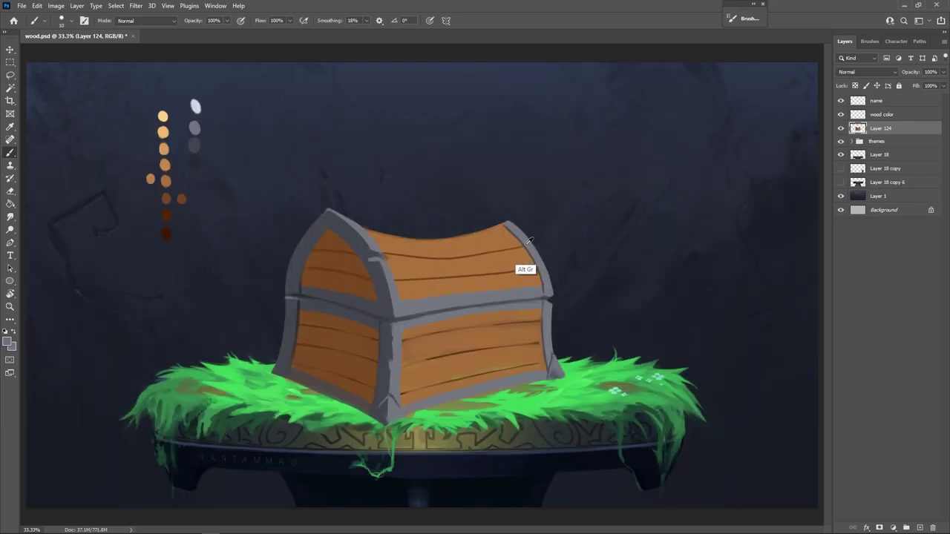
key(bracketright)
key(ctrl+shift+h)
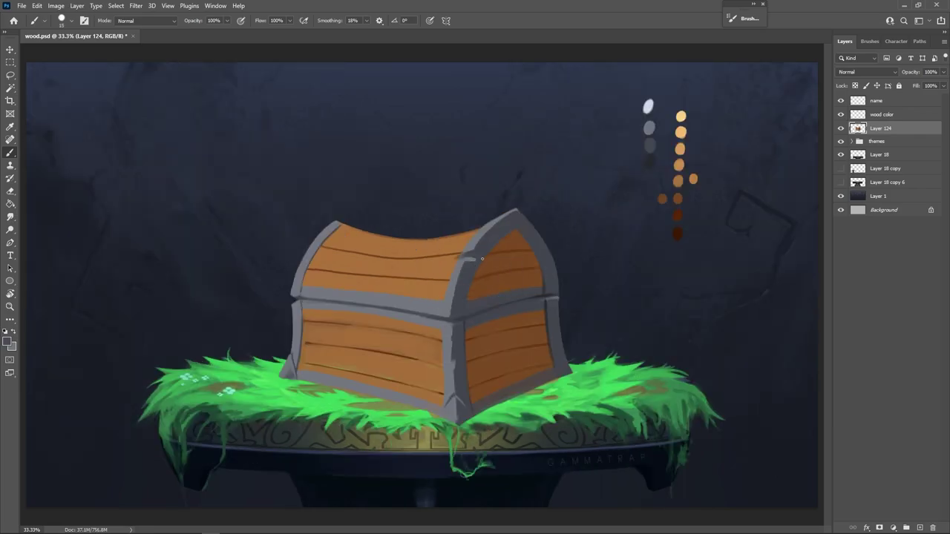
alt+click(471, 245)
alt+click(454, 261)
alt+click(487, 173)
alt+click(457, 310)
drag(468, 269, 502, 288)
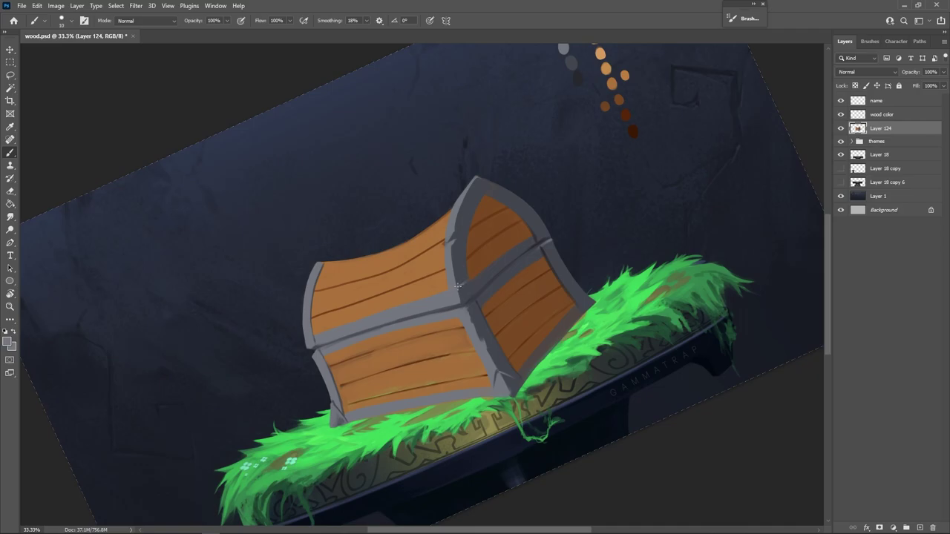
key(r)
key(Escape)
Erase the short end's rough outer edge and shade its outer trim with darker grey below the lid seam
key(e)
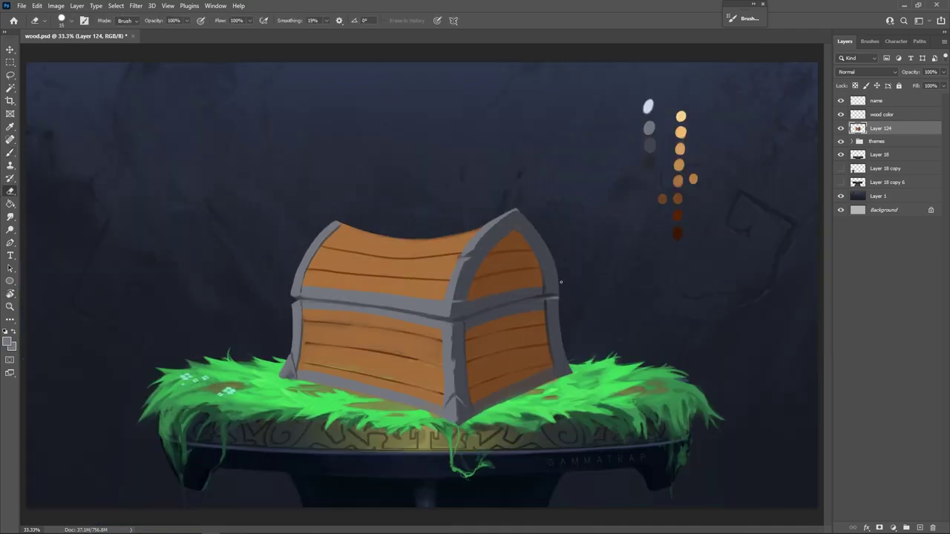
drag(553, 251, 565, 356)
key(b)
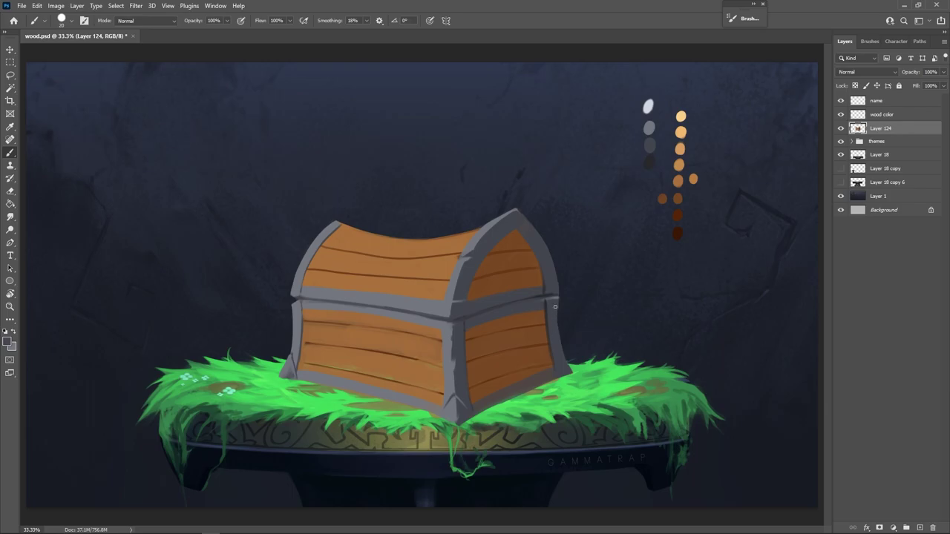
drag(555, 307, 562, 353)
key(ctrl+shift+h)
alt+click(299, 302)
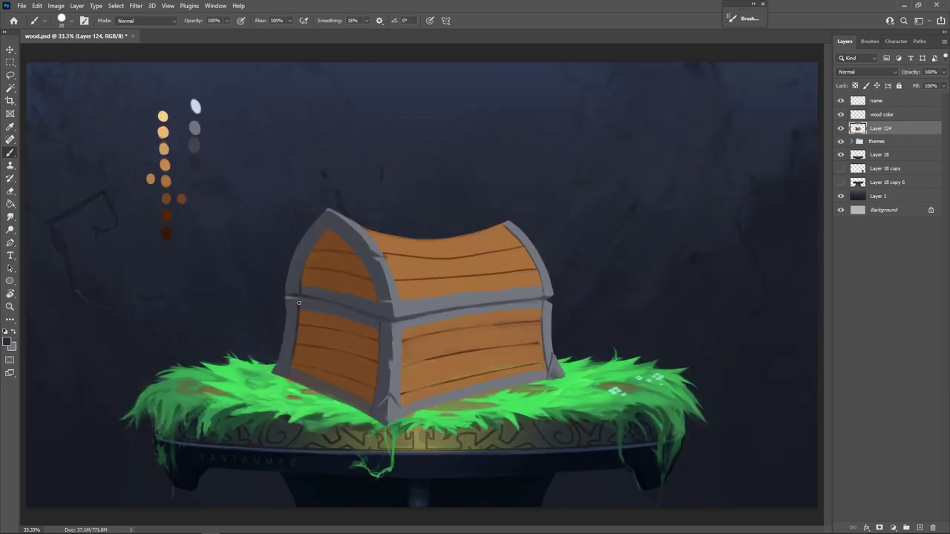
key(bracketleft)
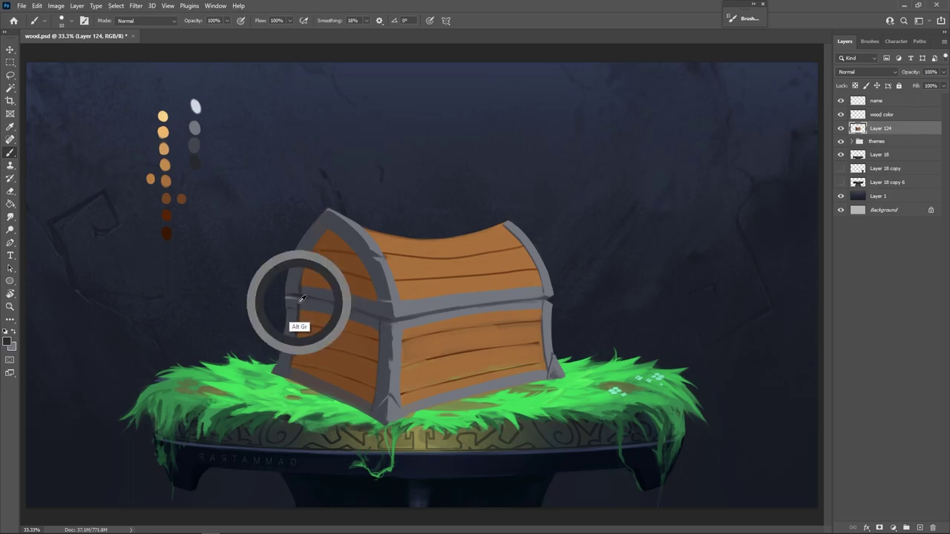
Erase along the arch trim's outer edge on the short end, leaving a small raised lip just above the lid seam
key(e)
drag(286, 280, 331, 206)
drag(295, 251, 308, 230)
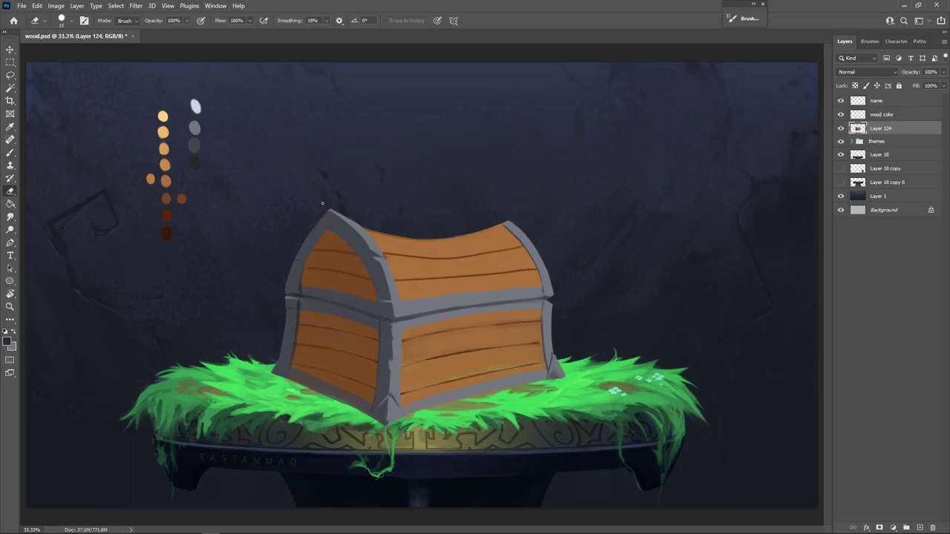
drag(287, 279, 298, 253)
key(b)
alt+click(288, 281)
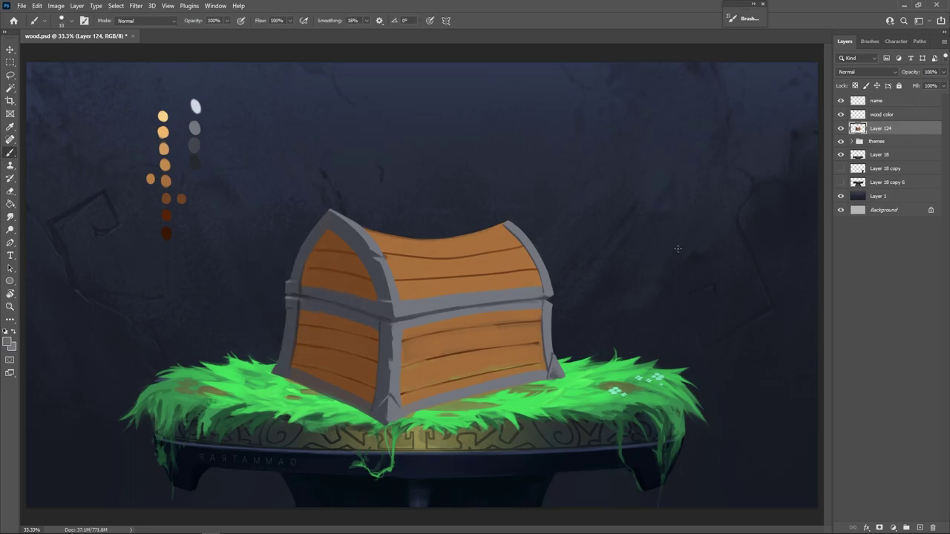
Flip the canvas and touch up the outer trim and lid seam on the short end with sampled grey
key(F2)
alt+click(551, 311)
mouse_move(560, 308)
mouse_down()
mouse_move(540, 312)
mouse_move(530, 221)
mouse_up()
key(r)
key(bracketright)
key(bracketright)
key(bracketright)
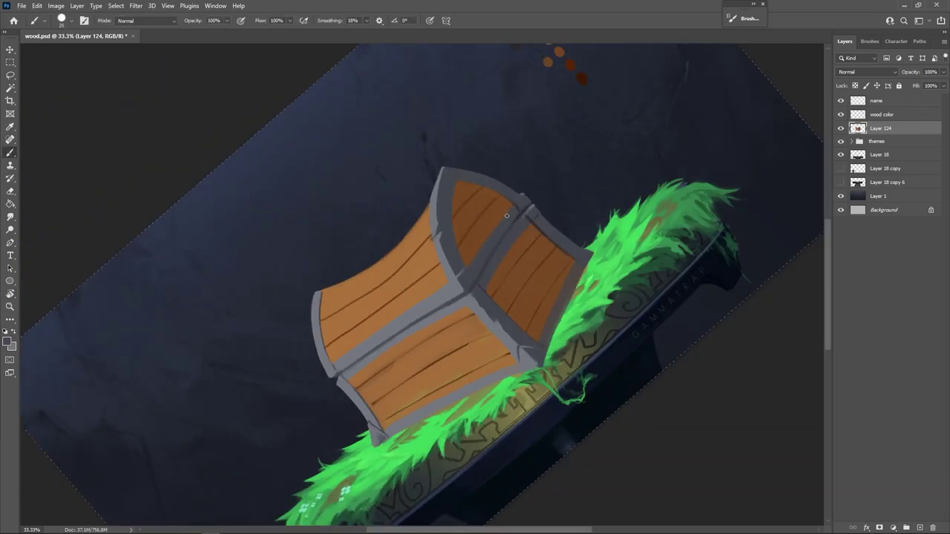
Darken and thicken the plank seams on the short end's body with sampled dark brown and a smaller brush
alt+click(497, 289)
alt+click(539, 222)
key(bracketleft)
key(bracketleft)
key(bracketleft)
drag(492, 297, 540, 232)
drag(507, 317, 553, 246)
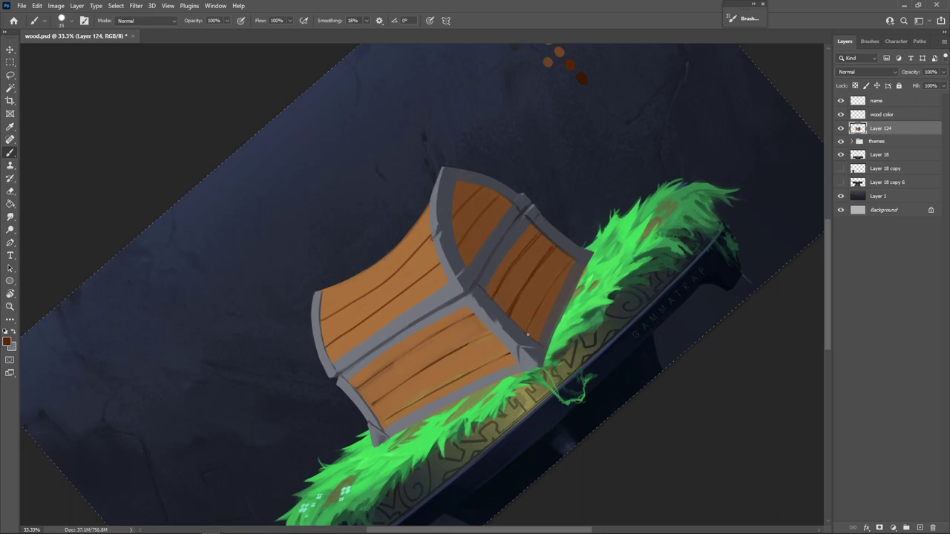
mouse_move(528, 335)
mouse_down()
mouse_move(540, 307)
mouse_move(530, 327)
mouse_move(554, 280)
mouse_up()
Clean up the edges of the short end's plank seams with a larger brush in sampled wood brown
alt+click(568, 268)
key(bracketright)
key(bracketright)
drag(519, 259, 537, 237)
drag(537, 270, 552, 250)
key(r)
key(Escape)
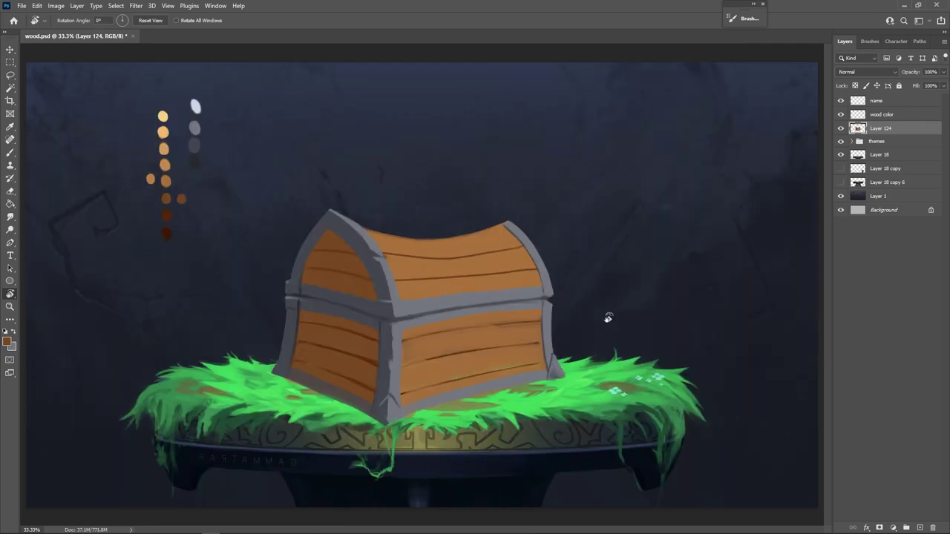
Refine the plank seams on the lid's short end with a finer brush and sampled browns
mouse_move(516, 223)
mouse_down()
mouse_move(615, 275)
mouse_move(563, 267)
mouse_up()
key(b)
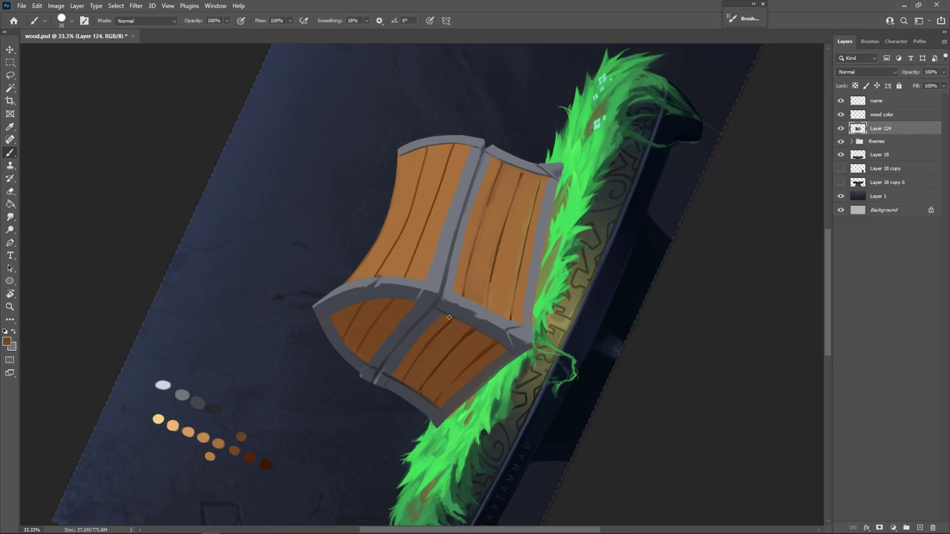
alt+click(498, 342)
key(bracketleft)
key(bracketleft)
alt+click(392, 301)
key(p)
click(379, 316)
key(ctrl+z)
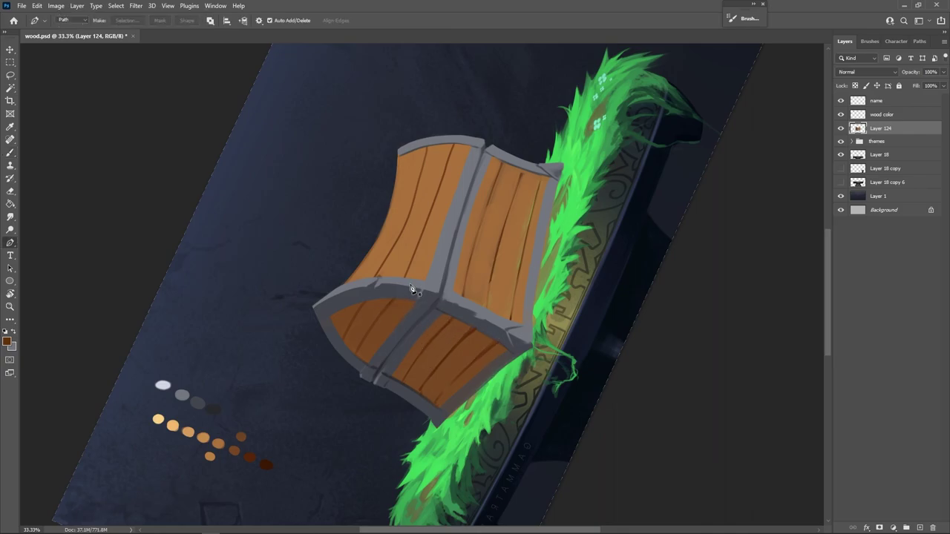
key(b)
key(bracketleft)
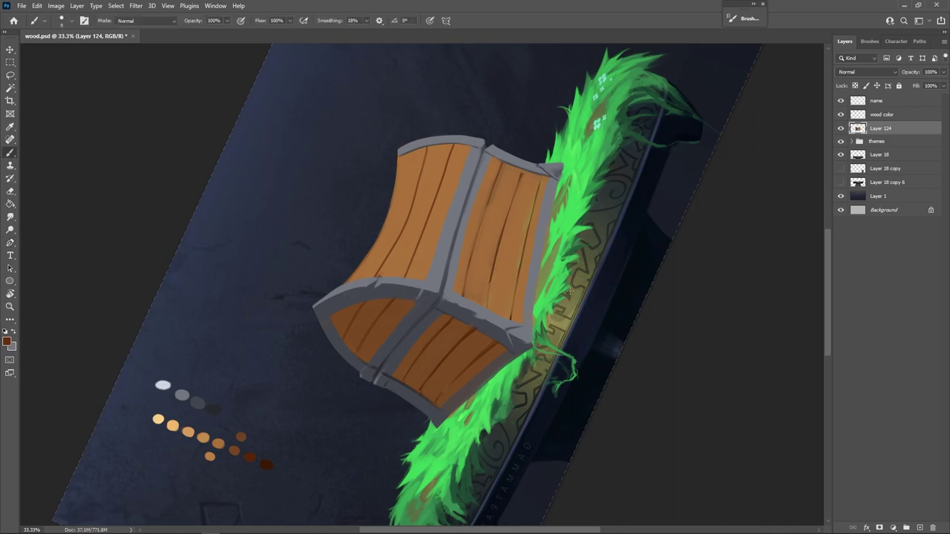
Repaint the plank seams on the long side's body in reddish brown and clean their edges with sampled wood color
key(r)
drag(570, 291, 560, 340)
drag(480, 314, 378, 379)
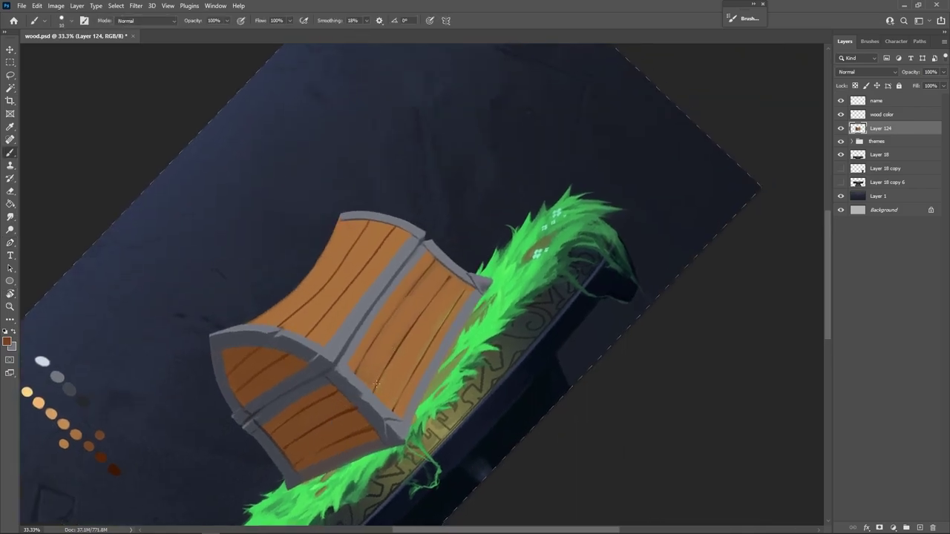
key(bracketright)
drag(394, 350, 446, 281)
drag(395, 403, 461, 294)
key(ctrl+z)
mouse_move(395, 406)
mouse_down()
mouse_move(464, 292)
mouse_move(365, 371)
mouse_up()
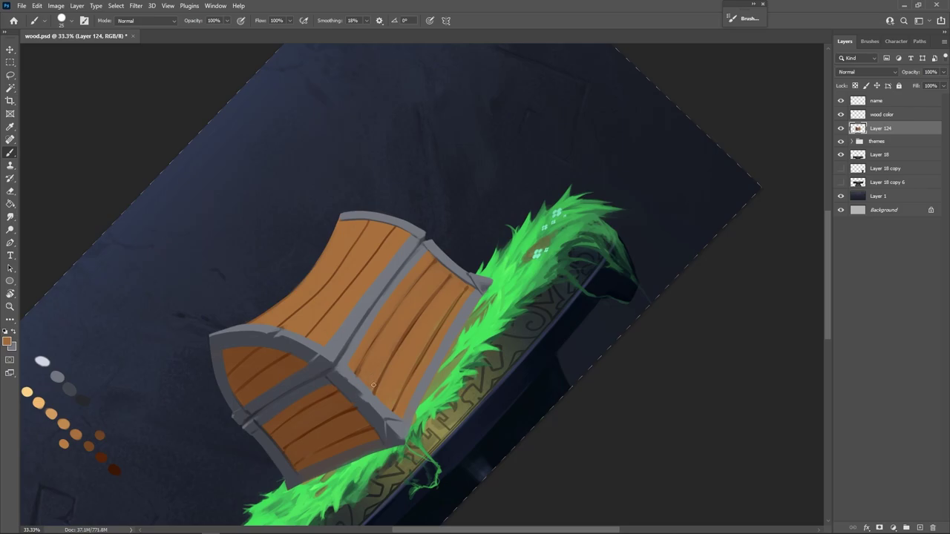
drag(395, 348, 433, 294)
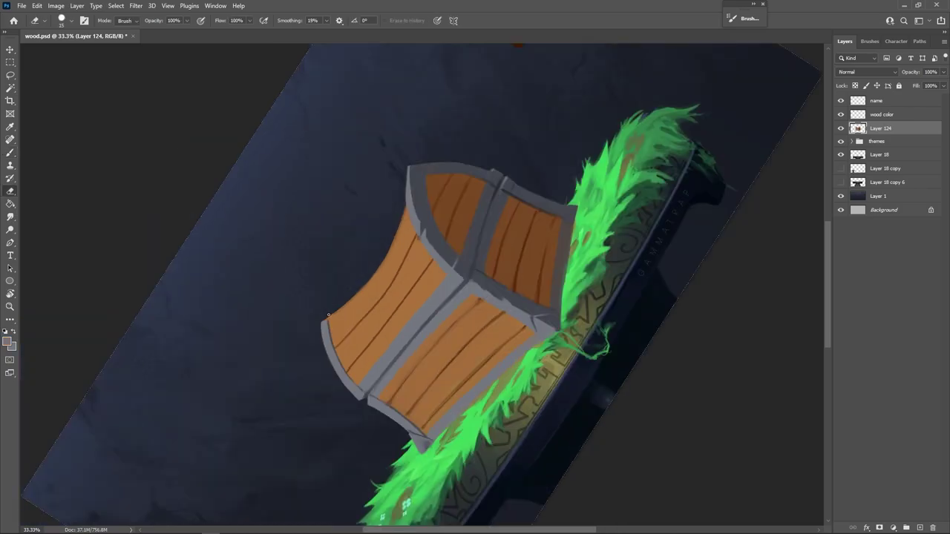
Clean up the grey trim on the lid's far end with sampled grey and a smaller brush
key(r)
mouse_move(417, 156)
mouse_down()
mouse_move(589, 275)
mouse_move(541, 394)
mouse_up()
key(b)
alt+click(463, 410)
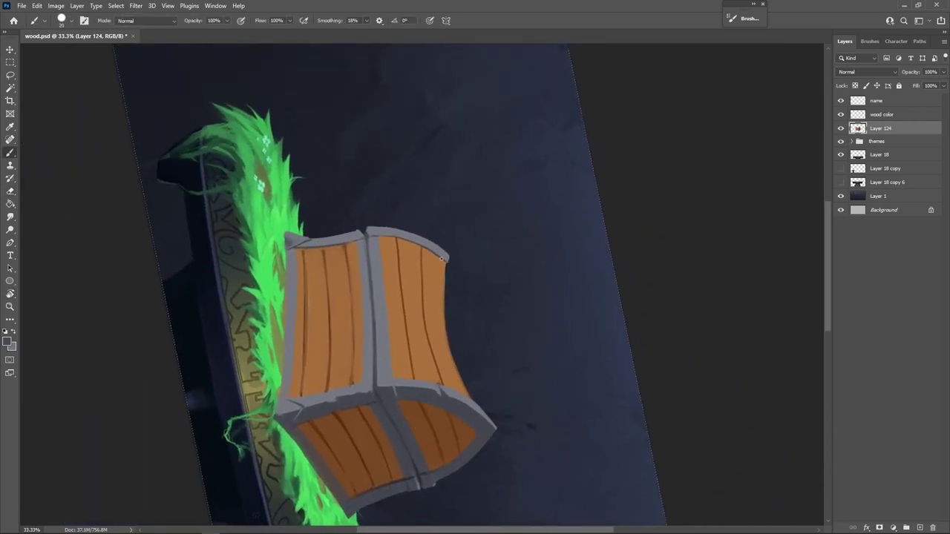
key(bracketleft)
alt+click(444, 262)
Touch up the far end's metal trim around the lid seam with sampled grey
key(r)
mouse_move(591, 319)
mouse_down()
mouse_move(430, 153)
mouse_move(376, 245)
mouse_up()
key(b)
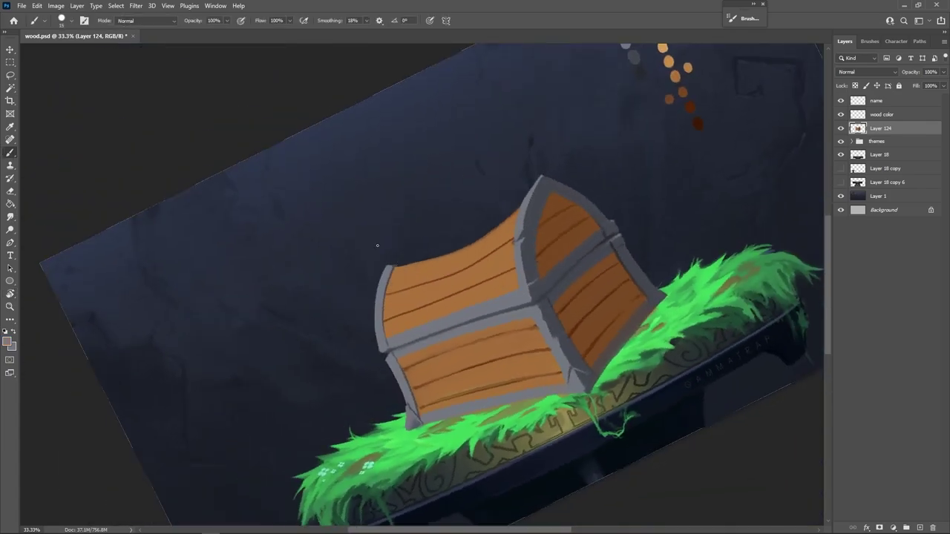
alt+click(383, 338)
key(r)
key(Escape)
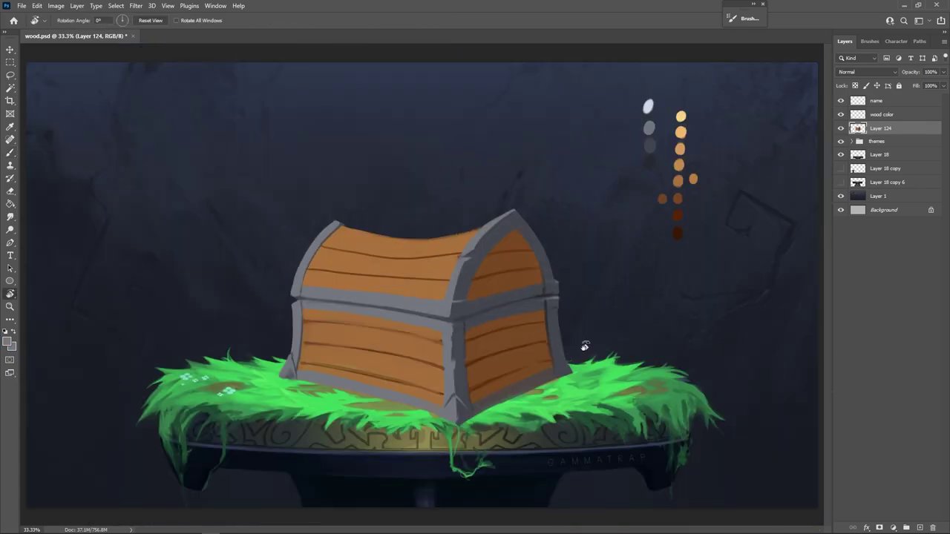
key(b)
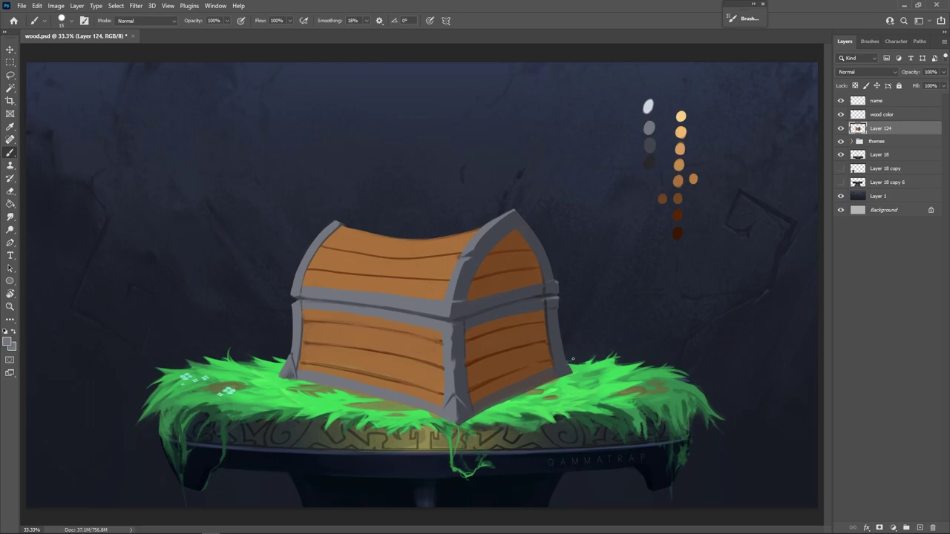
Refine the short end's metal trim with sampled greys, darkening its edge beside the rear corner post
key(r)
drag(572, 359, 569, 197)
key(b)
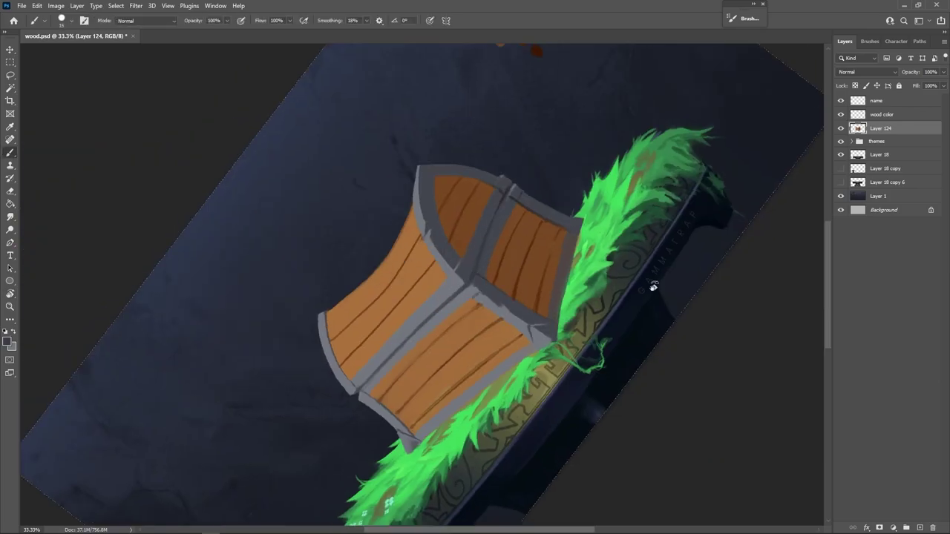
key(r)
drag(653, 286, 435, 429)
key(b)
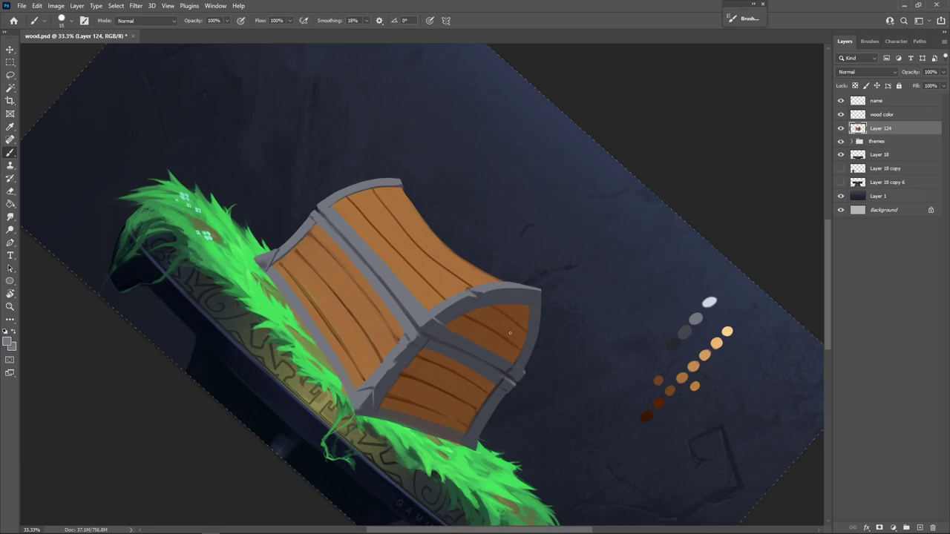
alt+click(423, 343)
key(r)
drag(551, 351, 577, 262)
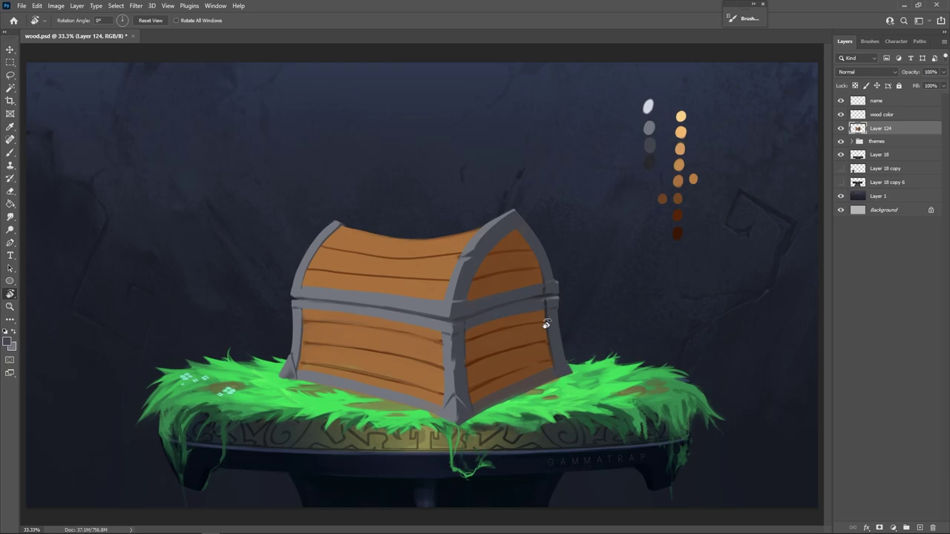
key(b)
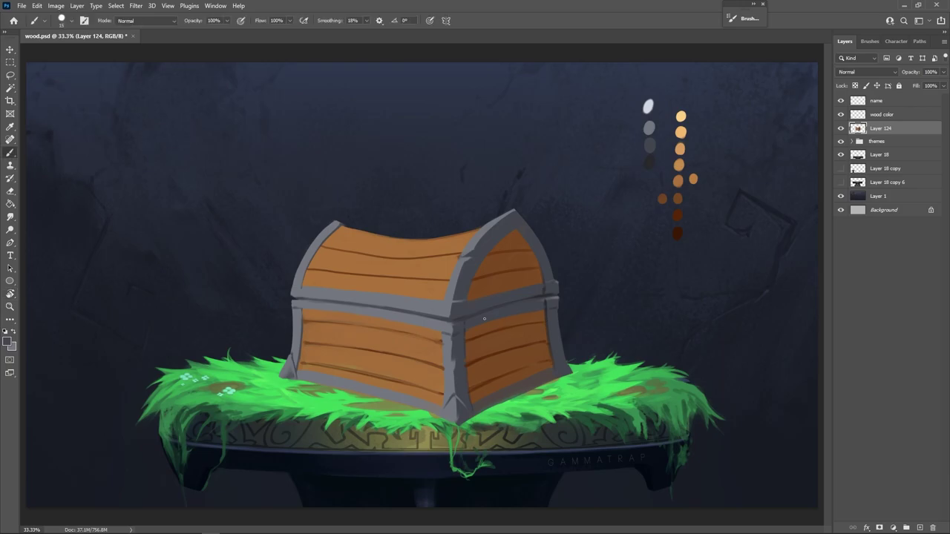
Paint light edge highlights on the trim where the lid seam meets the front corner, using the light grey swatches
alt+click(460, 330)
key(bracketleft)
alt+click(448, 334)
alt+click(485, 316)
alt+click(649, 129)
alt+click(647, 107)
key(bracketright)
drag(453, 326, 467, 277)
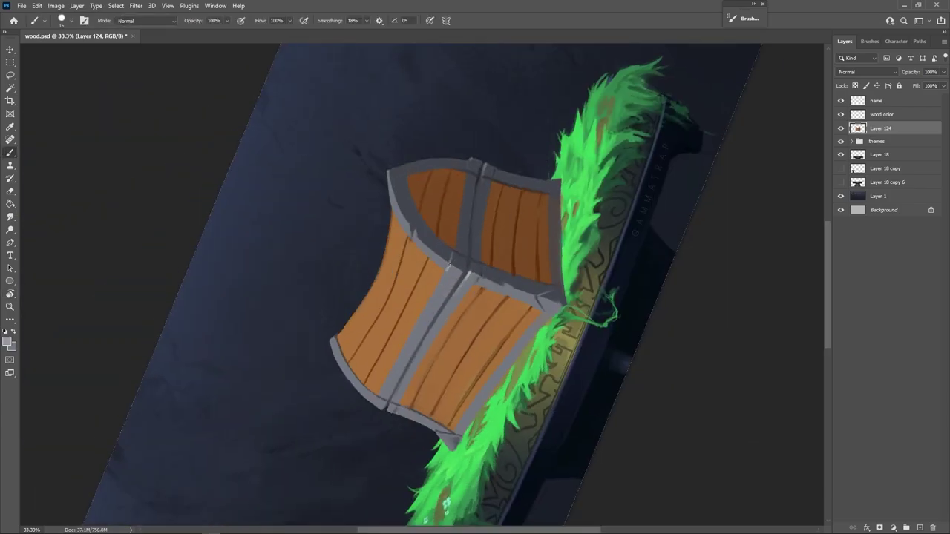
Refine the highlights along the lid seam near the front corner with sampled light greys and a small brush
alt+click(452, 269)
alt+click(468, 276)
key(bracketleft)
key(bracketright)
key(bracketleft)
Extend the light grey edge highlight along the long side's lid seam to its far end
key(r)
mouse_move(549, 312)
mouse_down()
mouse_move(411, 447)
mouse_move(341, 250)
mouse_up()
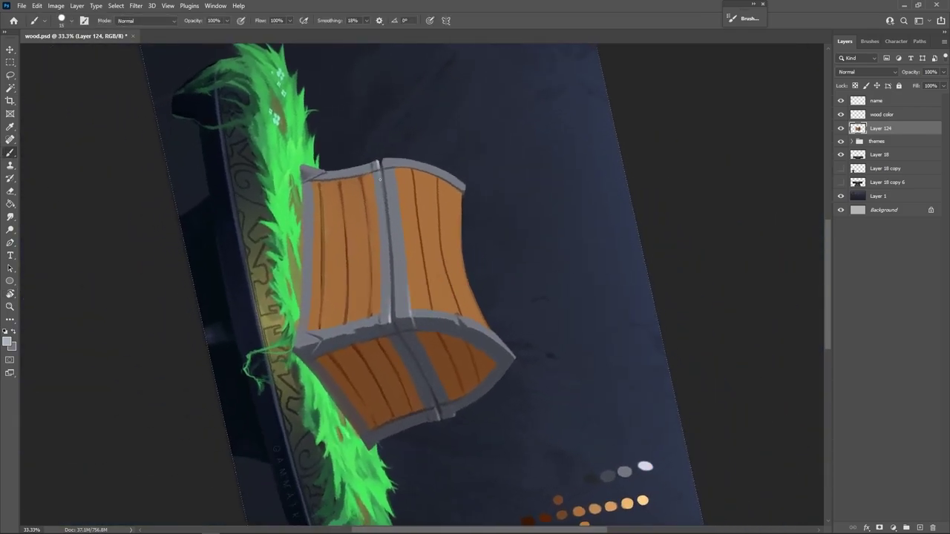
key(r)
drag(504, 345, 437, 186)
drag(574, 320, 657, 260)
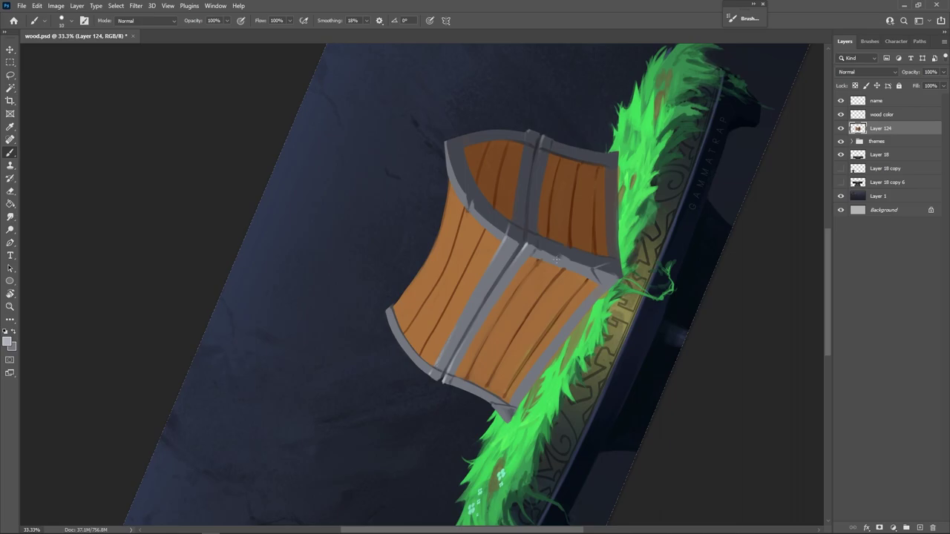
key(r+Escape)
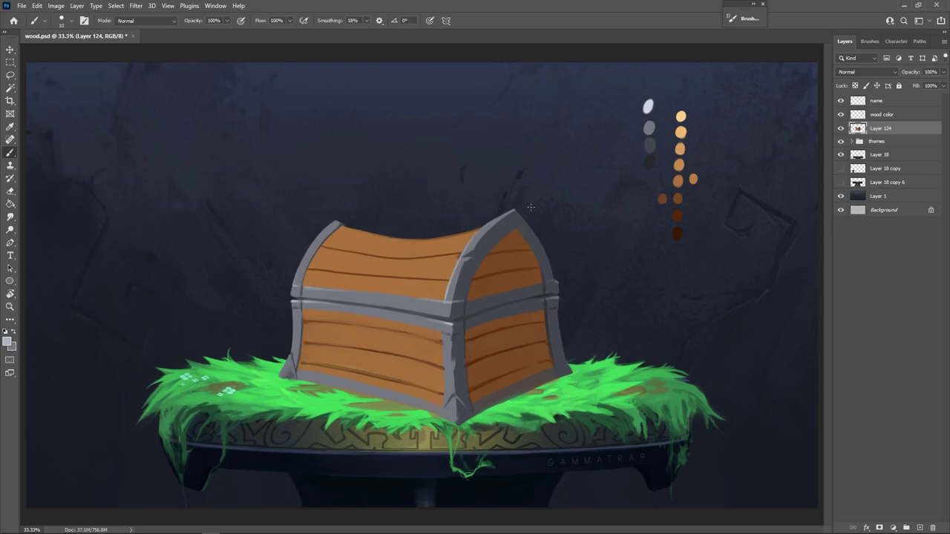
Paint a light grey highlight down the edge of the chest's front corner post
key(bracketright)
key(bracketleft)
drag(451, 361, 451, 417)
key(bracketright)
key(bracketright)
key(bracketleft)
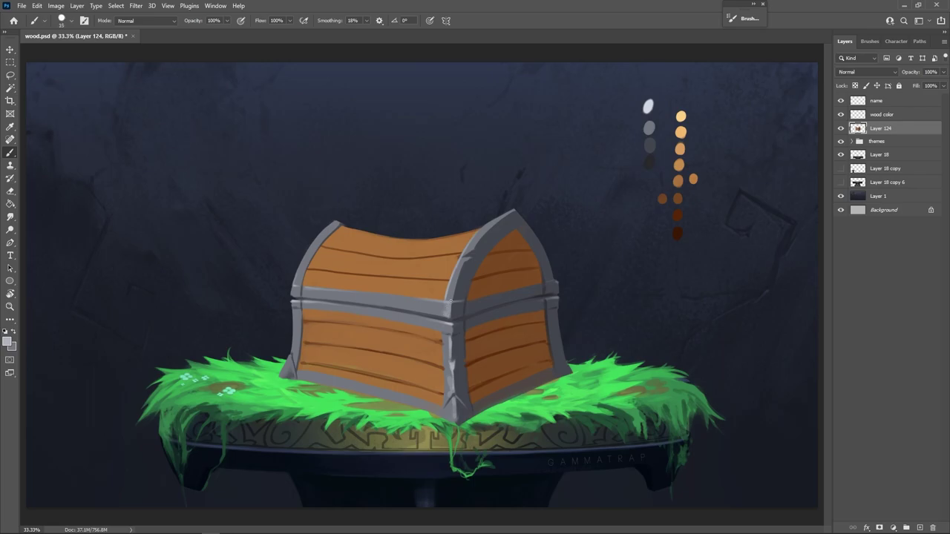
Highlight the long-side edge of the lid's front arch trim in light grey
drag(455, 272, 479, 239)
key(bracketleft)
key(bracketright)
key(bracketright)
key(bracketleft)
Flip the canvas horizontally and blend the highlights on the upper corner post and lid arch with sampled greys
key(ctrl+shift+h)
alt+click(396, 326)
drag(392, 326, 393, 333)
alt+click(389, 345)
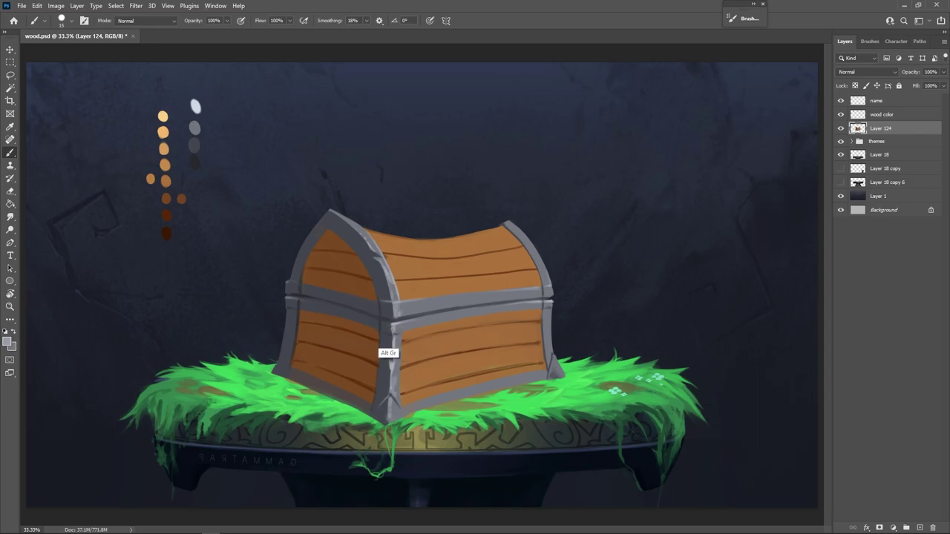
alt+click(391, 293)
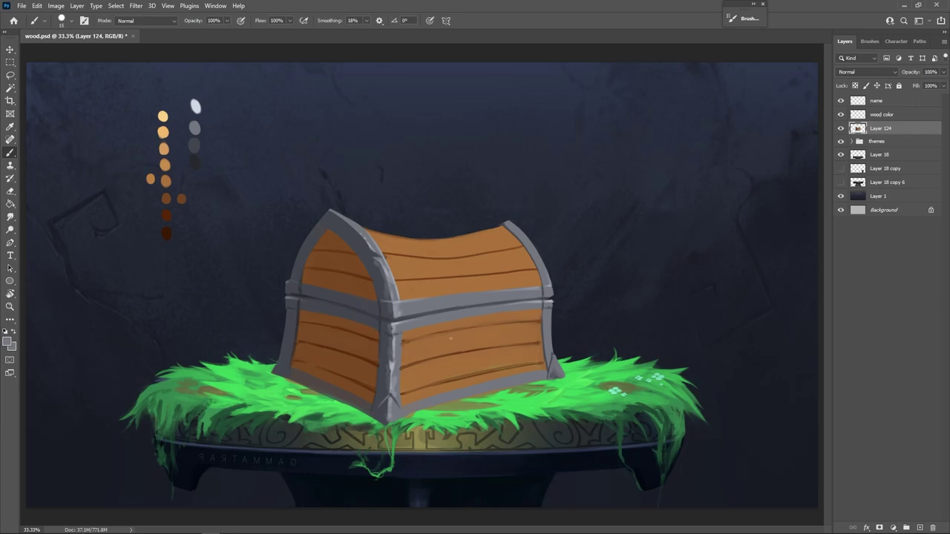
Blend the chips and highlights on the lower front corner post with repeatedly sampled greys
alt+click(382, 373)
alt+click(391, 367)
alt+click(391, 361)
alt+click(393, 360)
alt+click(392, 354)
drag(394, 347, 391, 356)
alt+click(386, 346)
alt+click(390, 345)
alt+click(394, 347)
Flip the canvas back and smooth the greys where the lid arch meets the horizontal metal bands
key(ctrl+shift+h)
key(bracketright)
key(bracketright)
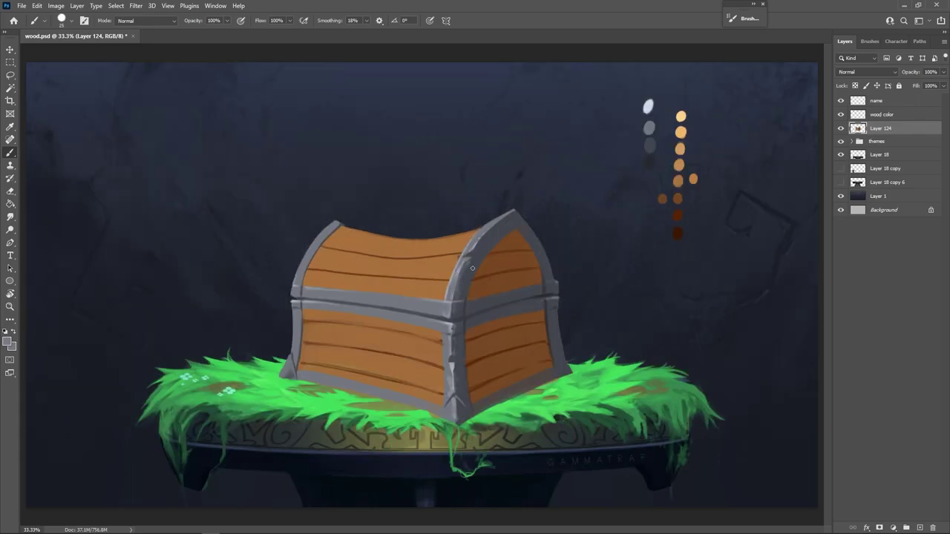
alt+click(458, 290)
alt+click(466, 305)
alt+click(443, 314)
alt+click(453, 315)
alt+click(465, 288)
key(bracketleft)
Shade the front corner post and its foot with sampled greys to round out their chipped planes
alt+click(456, 386)
alt+click(448, 367)
alt+click(458, 369)
alt+click(449, 389)
alt+click(457, 294)
alt+click(462, 386)
alt+click(458, 396)
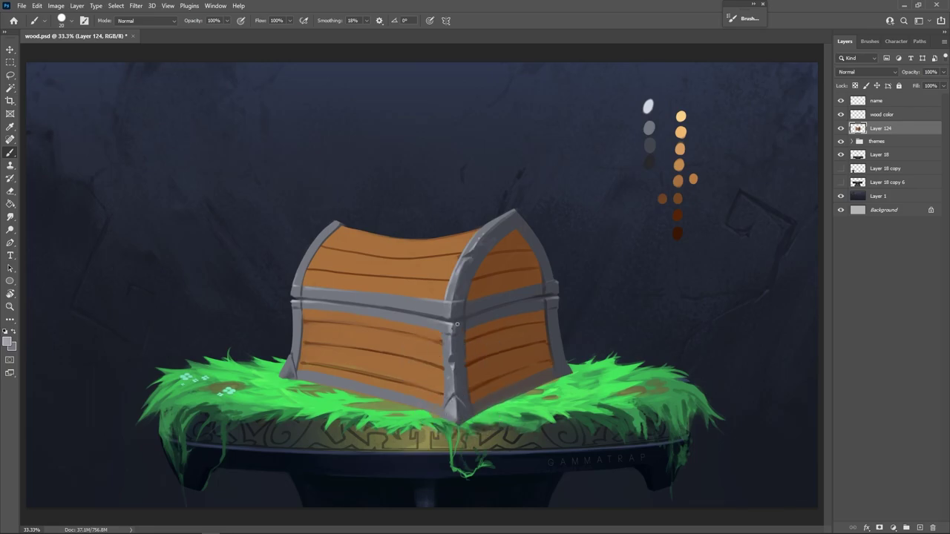
Add thin highlights in the lightest grey to the far-end trim and corner feet, and flip the canvas to check them
alt+click(649, 106)
key(bracketleft)
key(bracketleft)
key(bracketleft)
key(bracketleft)
mouse_move(291, 351)
mouse_down()
mouse_move(293, 283)
mouse_move(325, 227)
mouse_up()
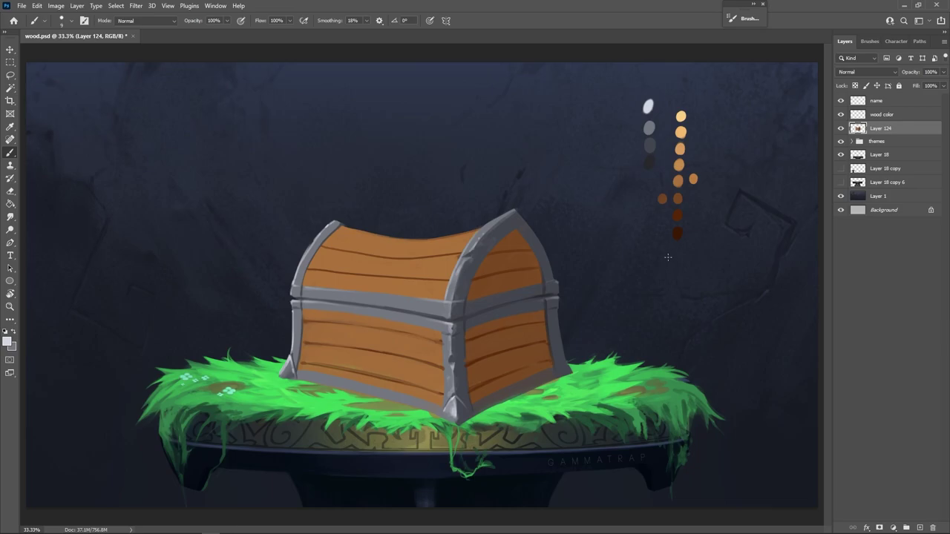
key(ctrl+f)
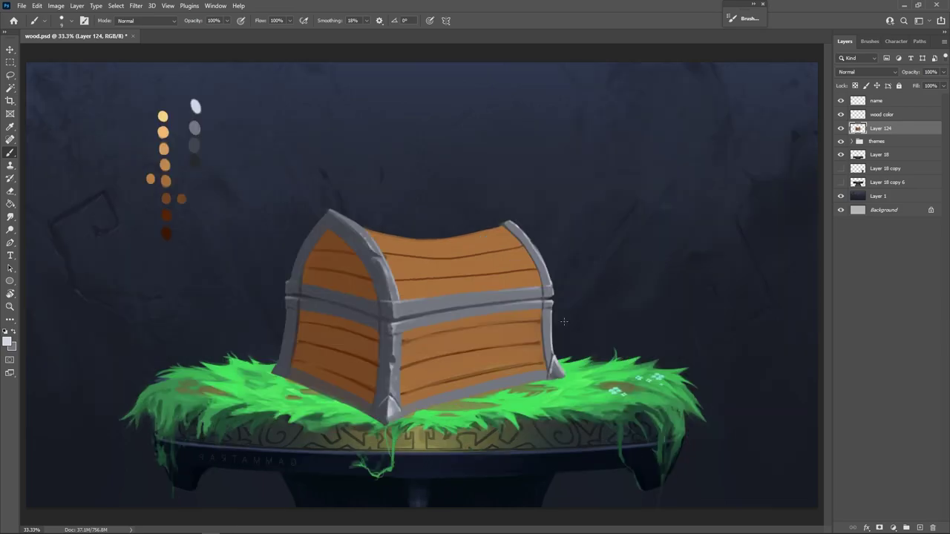
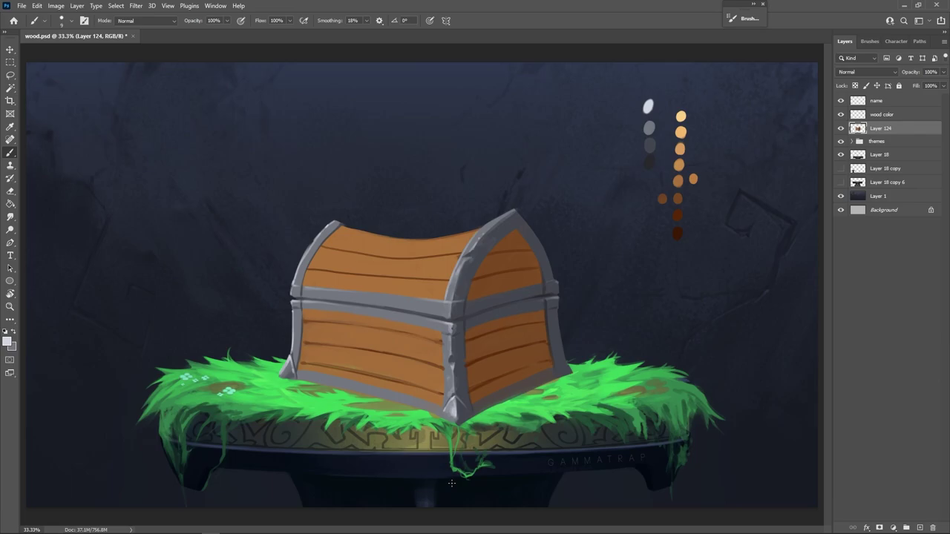
Choose a soft brush and add a new layer clipped to the chest layer in Overlay mode
right_click(451, 483)
click(524, 343)
click(919, 527)
right_click(898, 129)
click(866, 72)
click(847, 190)
Paint a warm light-orange glow over the lid with a large soft brush and erase the excess
alt+click(680, 132)
mouse_move(473, 265)
mouse_down()
mouse_move(460, 200)
mouse_move(415, 256)
mouse_move(438, 316)
mouse_up()
key(e)
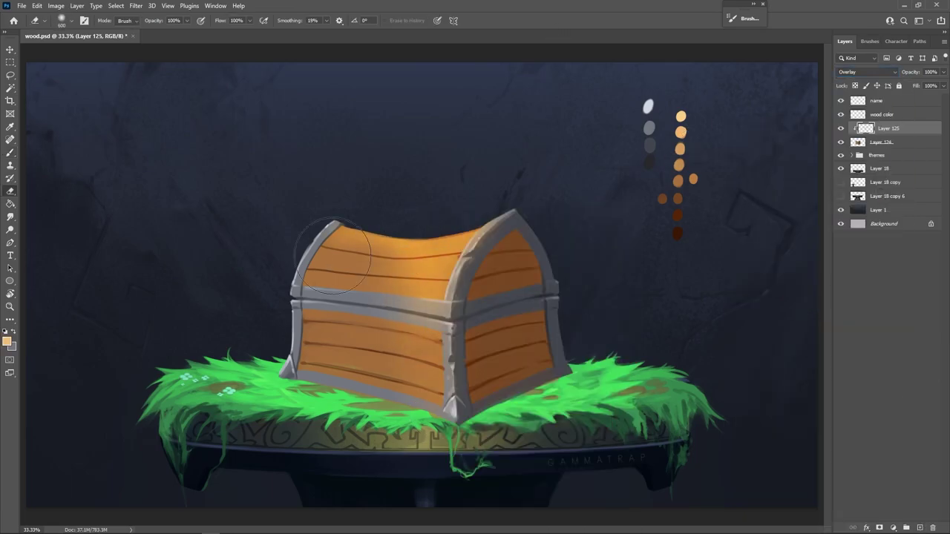
key(b)
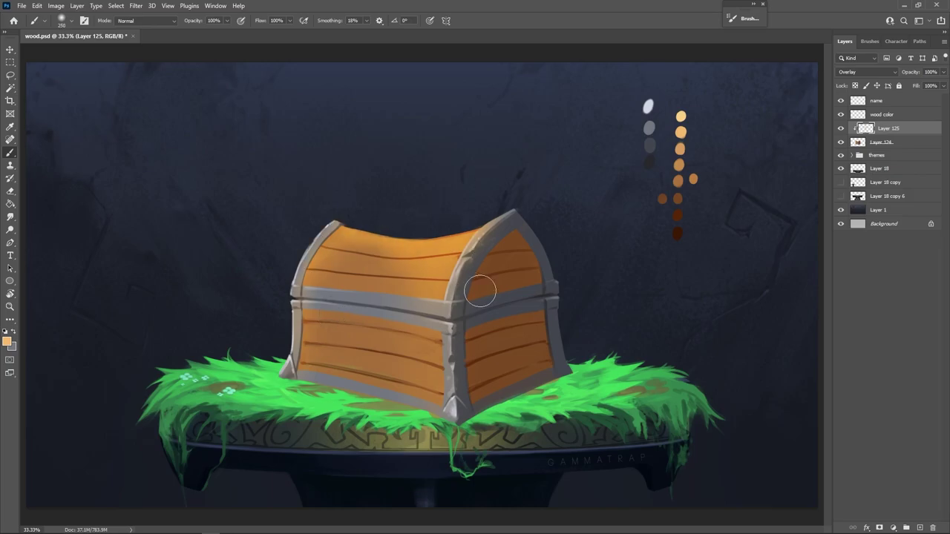
key(])
key(])
click(404, 280)
Spread the orange glow over the long side's body, flipping the canvas and softening its edges with the eraser
drag(448, 362, 425, 338)
key([)
key(ctrl+shift+h)
key(e)
key([)
key([)
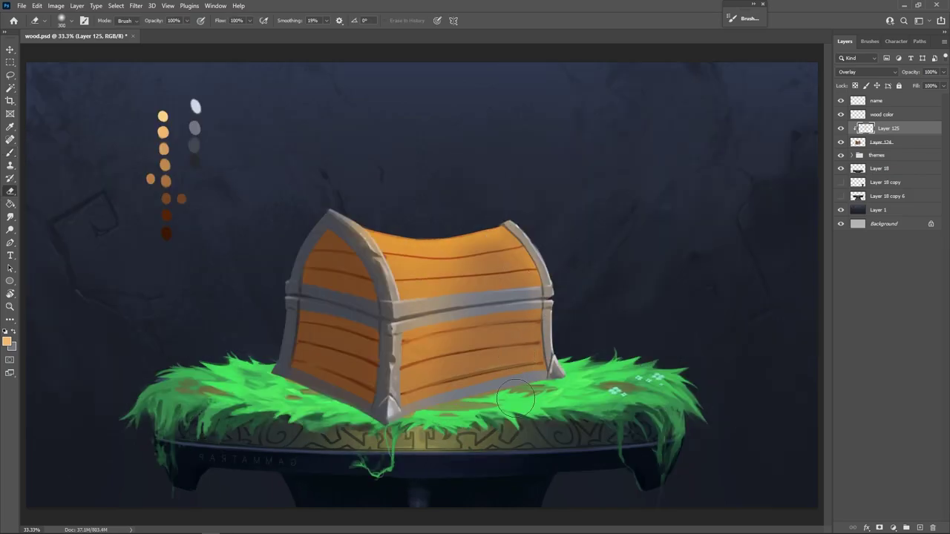
key(b)
click(450, 356)
Erase the glow along the lid's front arch trim with a much smaller soft eraser, and flip the canvas back
key(e)
key([)
key([)
key([)
key([)
key([)
key([)
key([)
drag(361, 242, 385, 309)
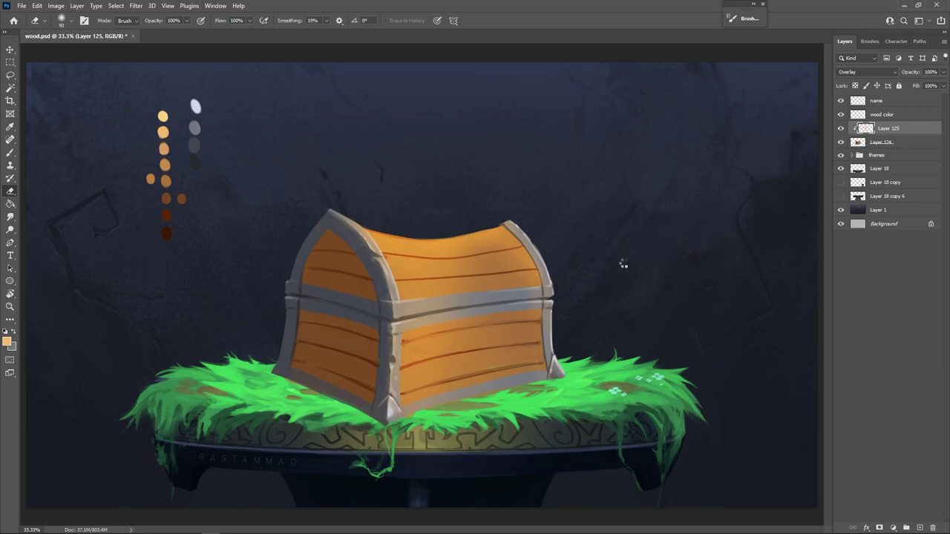
key(ctrl+shift+h)
Shade the short end's body with dark red using a soft brush, and undo the stroke over the long side
key(b)
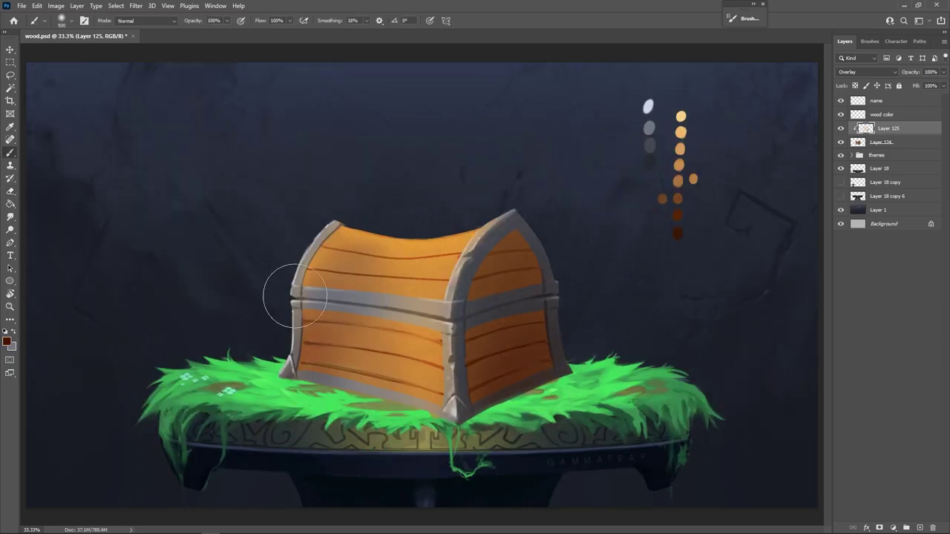
key(])
drag(303, 300, 346, 360)
key(ctrl+z)
Brighten the lid's long side with the light orange swatch, flipping the canvas and enlarging the soft brush
key([)
key([)
key([)
key([)
key([)
key([)
alt+click(681, 131)
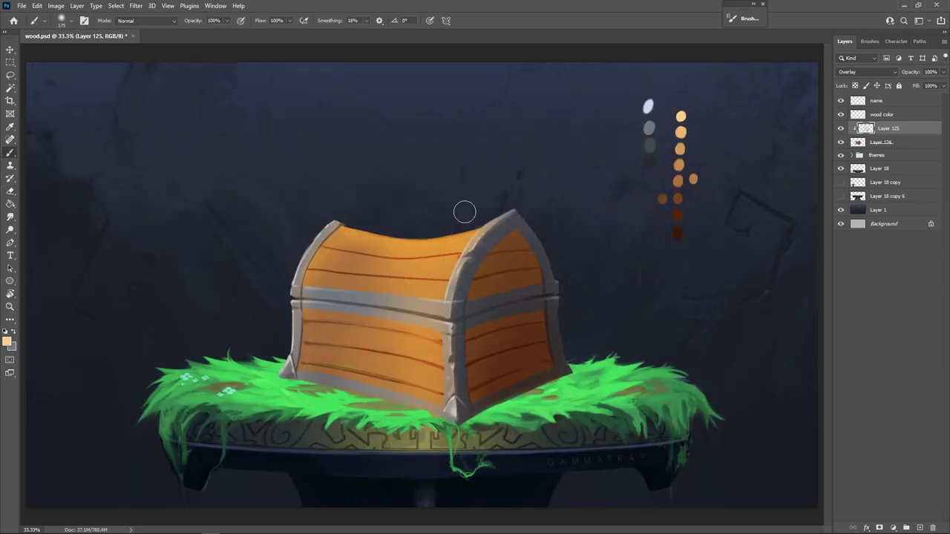
key(ctrl+shift+h)
key(bracketright)
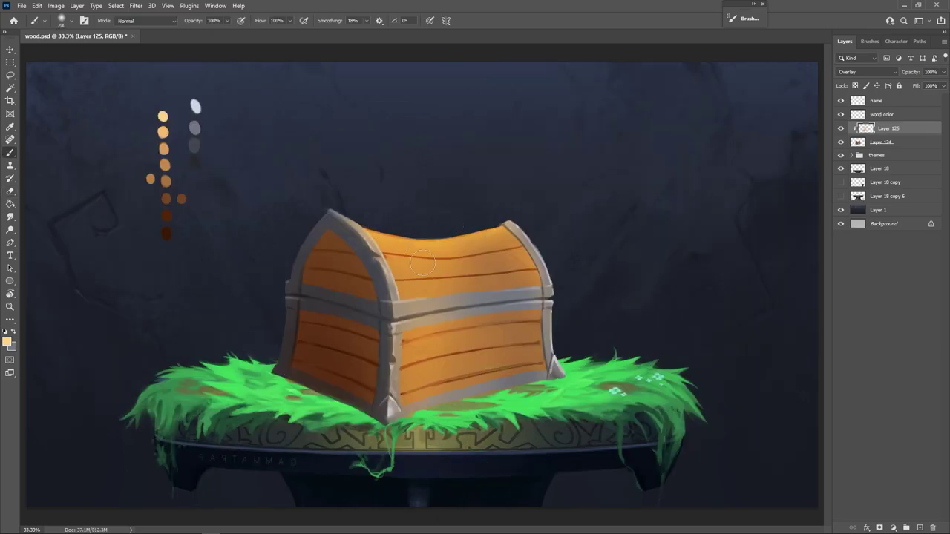
key(])
key(])
key(])
drag(504, 262, 440, 273)
Warm the long side's body and trim with sampled oranges, erase the excess, and flip the canvas back
alt+click(164, 149)
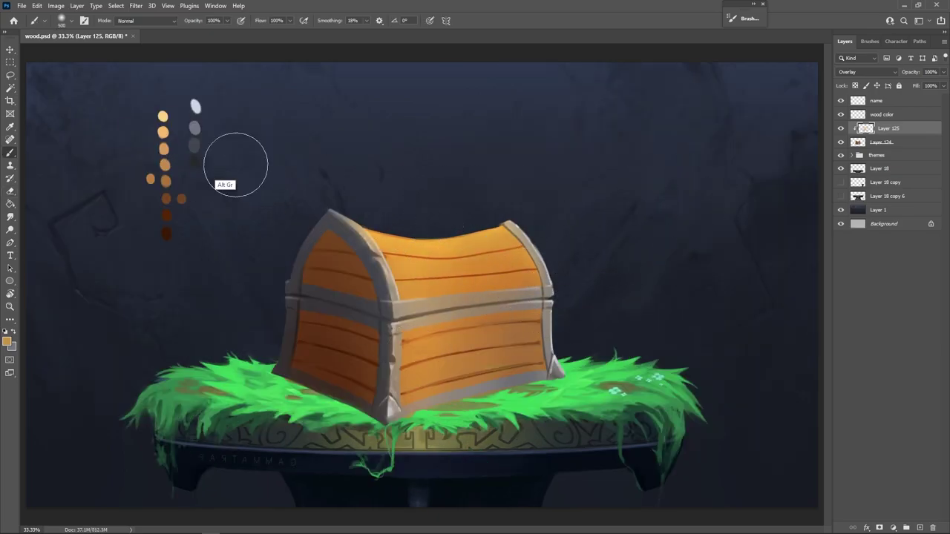
drag(494, 341, 454, 380)
alt+click(522, 336)
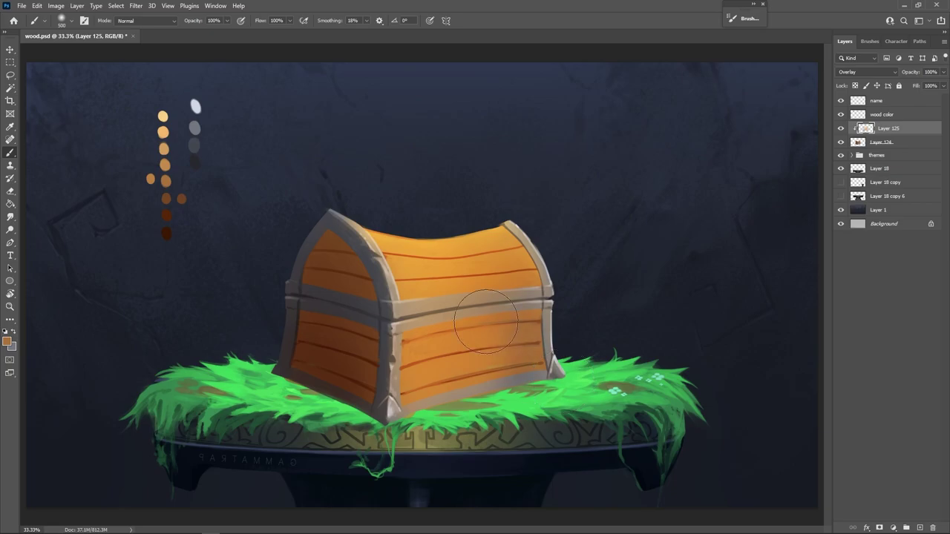
key(e)
mouse_move(512, 321)
mouse_down()
mouse_move(471, 345)
mouse_move(475, 357)
mouse_up()
key(b)
key(])
key(])
alt+click(163, 133)
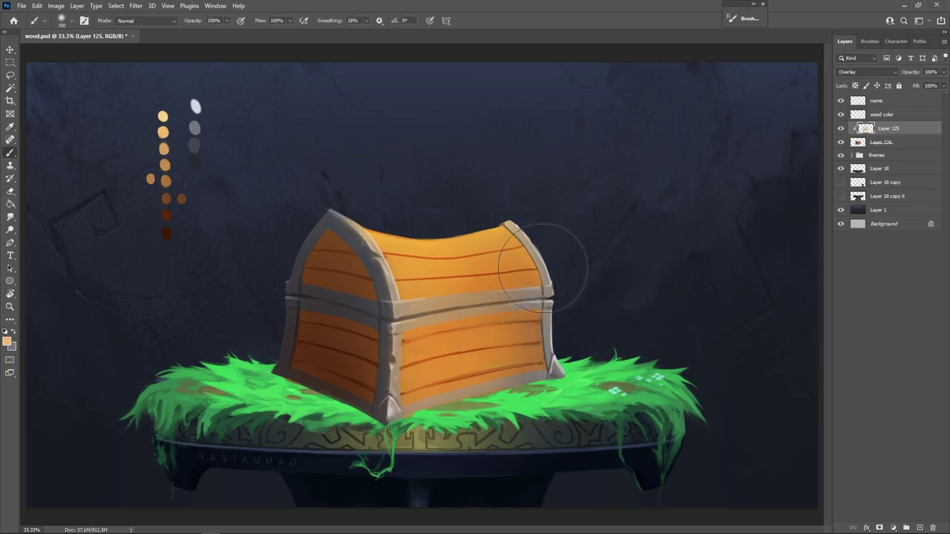
key(ctrl+shift+h)
Erase the overlay tint from the short end's metal trim and cool the trim with the mid grey swatch
key(e)
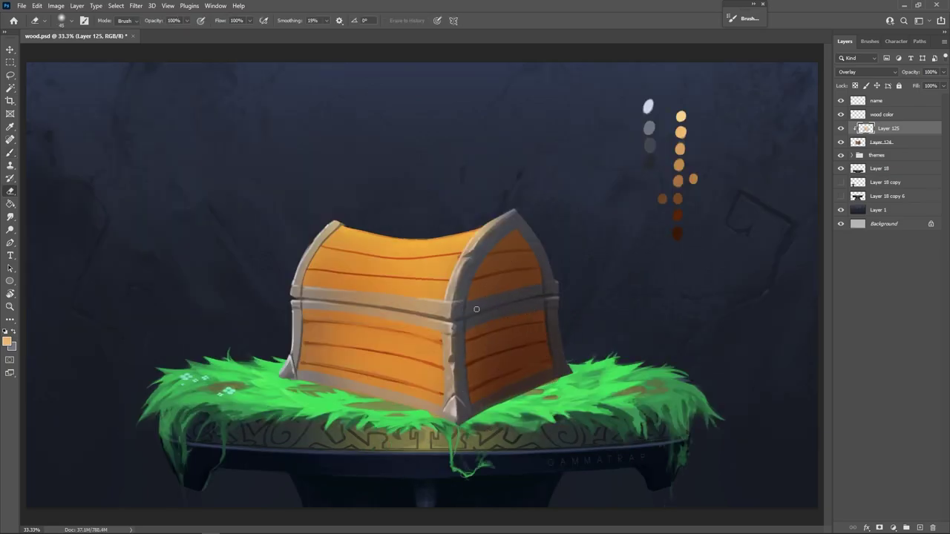
mouse_move(477, 309)
mouse_down()
mouse_move(533, 301)
mouse_move(563, 368)
mouse_up()
mouse_move(566, 370)
mouse_down()
mouse_move(486, 405)
mouse_move(513, 390)
mouse_up()
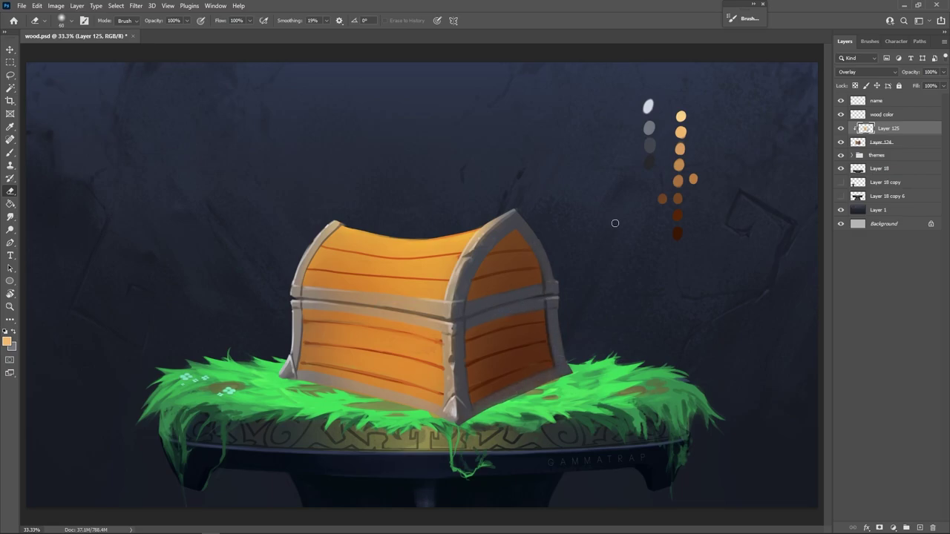
key(b)
alt+click(647, 127)
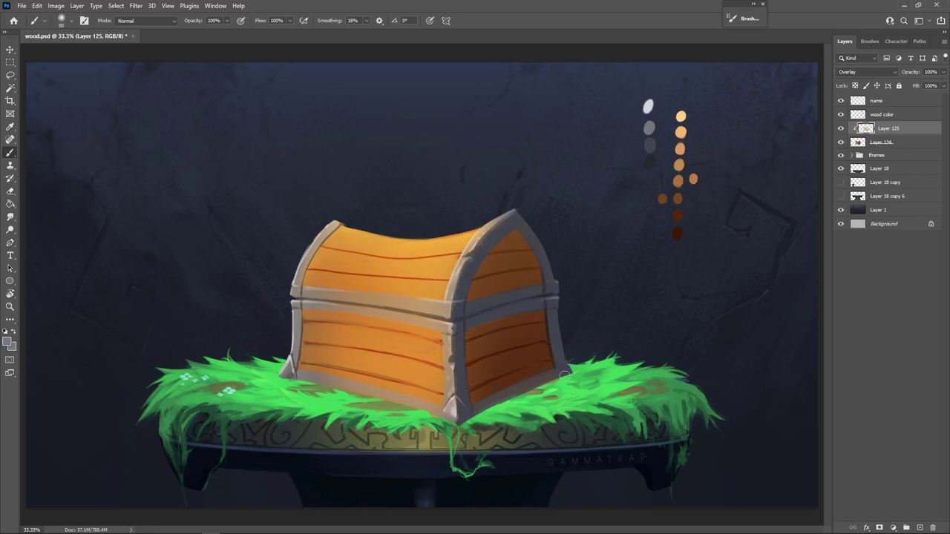
Brighten the lid's front arch and corner post with the lightest grey swatch, and flip the canvas
alt+click(648, 107)
key(ctrl+z)
drag(478, 238, 450, 310)
drag(447, 324, 451, 394)
key(ctrl+shift+h)
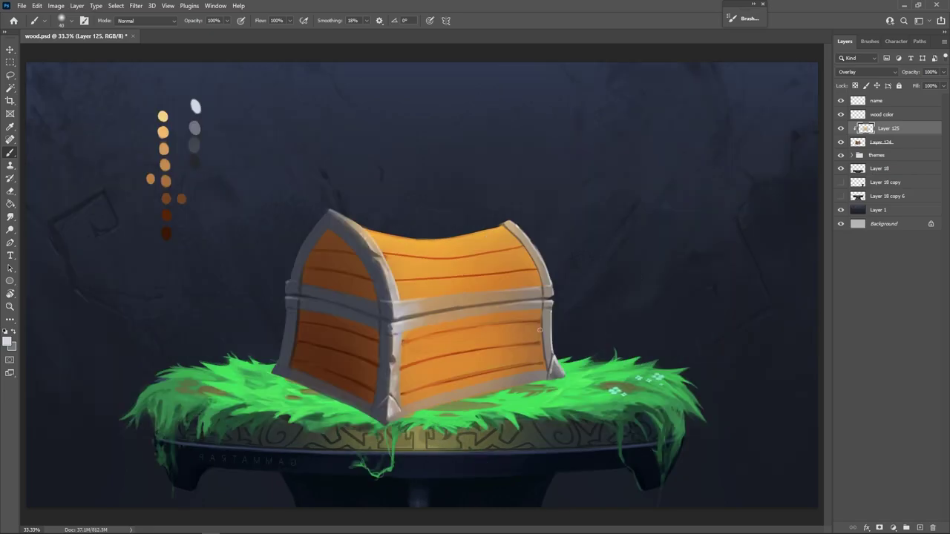
Brighten the metal trim along the chest's long side with light grey on the overlay layer, increasing the brush hardness
key(r)
drag(646, 276, 605, 156)
drag(407, 341, 464, 290)
drag(418, 349, 502, 272)
drag(444, 300, 460, 288)
drag(462, 428, 426, 371)
drag(463, 437, 496, 382)
key(shift+bracketright)
key(shift+bracketright)
key(shift+bracketright)
key(shift+bracketright)
drag(475, 412, 528, 349)
drag(434, 340, 469, 282)
key(r)
key(Escape)
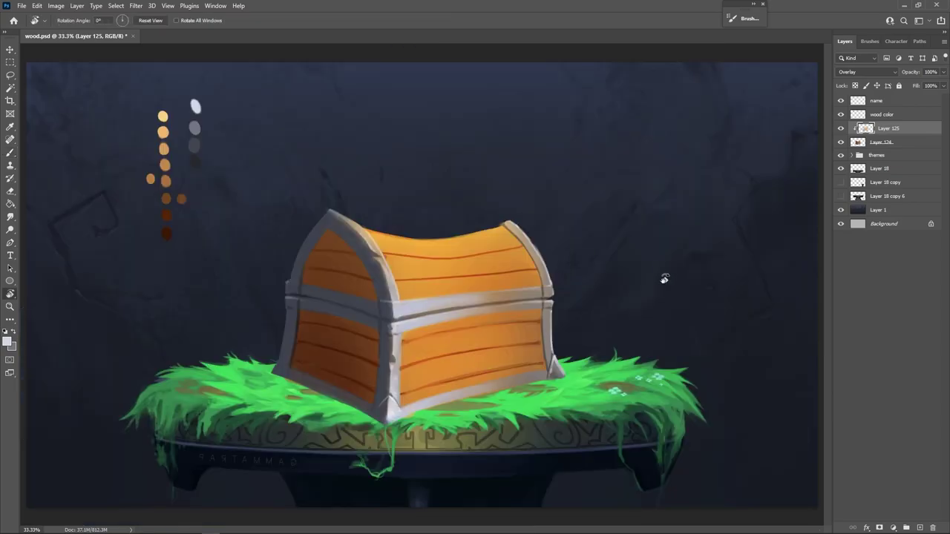
Flip the canvas and touch up the long side's metal trim with a sampled grey
key(ctrl+shift+h)
mouse_move(663, 278)
mouse_down()
mouse_move(586, 227)
mouse_move(528, 150)
mouse_up()
alt+click(431, 359)
drag(427, 360, 455, 316)
key(r)
key(Escape)
Add a new layer clipped above the overlay layer and paint over the long side's horizontal metal bands
click(919, 527)
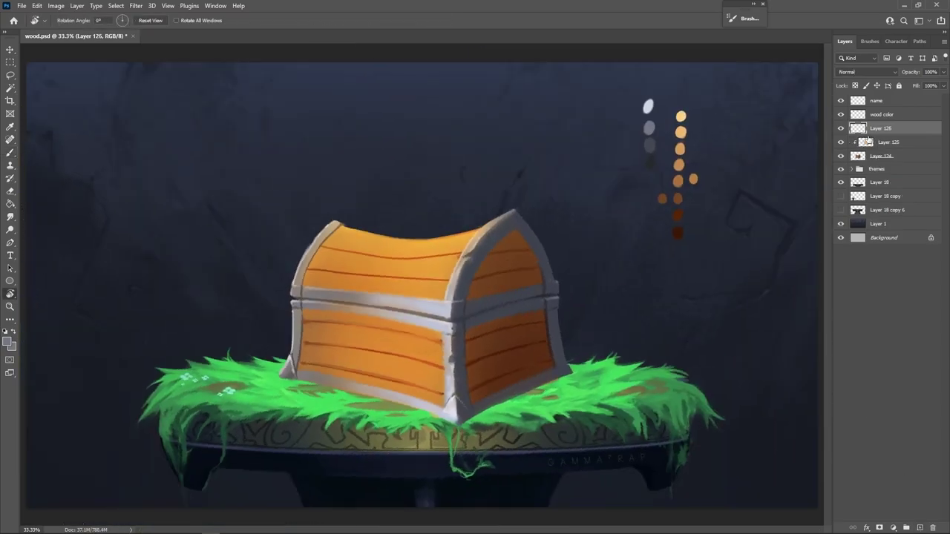
alt+click(875, 135)
drag(602, 280, 551, 158)
key(b)
drag(369, 370, 459, 288)
mouse_move(394, 348)
mouse_down()
mouse_move(435, 314)
mouse_move(428, 334)
mouse_up()
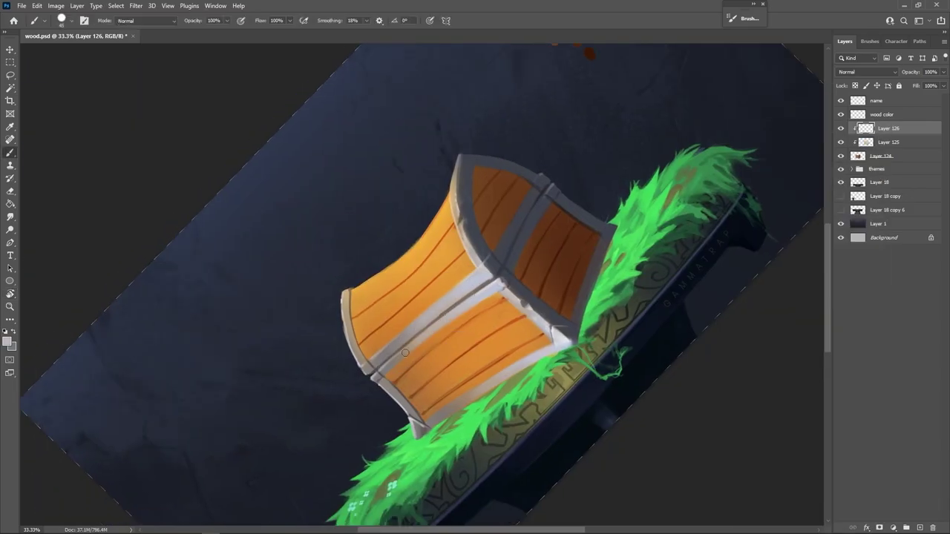
key(r)
mouse_move(488, 308)
mouse_down()
mouse_move(454, 348)
mouse_move(514, 316)
mouse_up()
key(r)
key(Escape)
Smooth the lower part of the near lid arch with sampled trim greys and a smaller brush
scroll(477, 331, up, 1)
key(bracketleft)
key(bracketleft)
alt+click(486, 232)
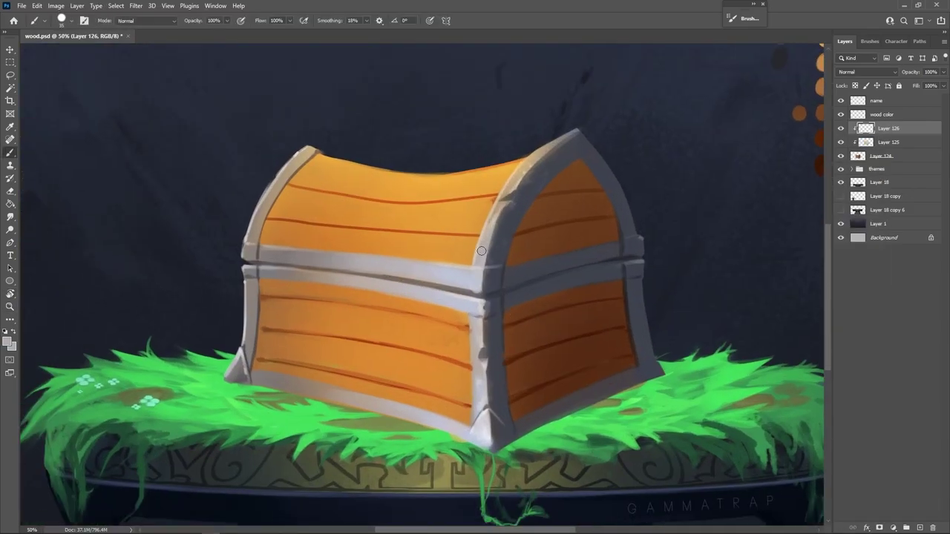
drag(486, 232, 481, 251)
key(bracketleft)
key(bracketleft)
key(bracketleft)
key(bracketleft)
alt+click(495, 208)
drag(496, 208, 483, 251)
alt+click(480, 254)
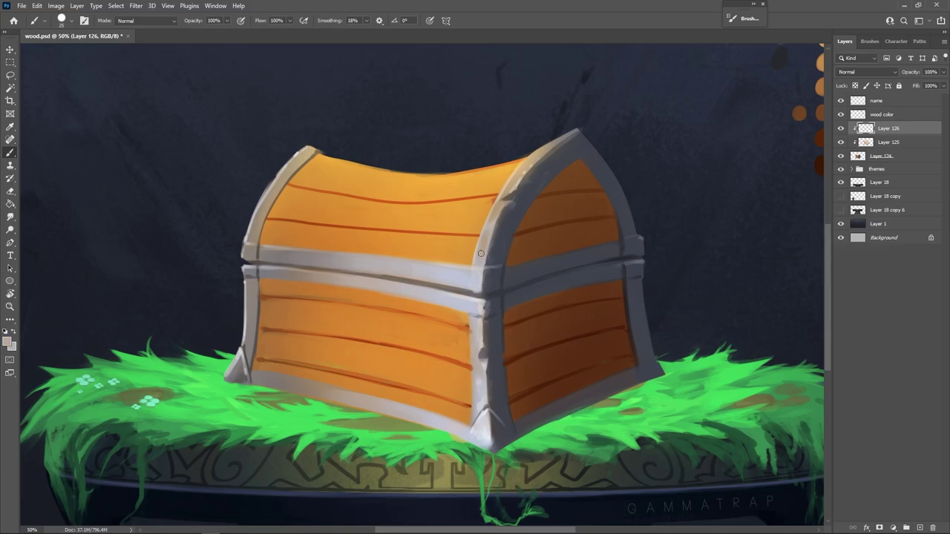
Repaint the upper part of the near lid arch up to its peak with sampled greys
alt+click(529, 163)
drag(541, 153, 569, 129)
alt+click(523, 171)
alt+click(578, 136)
drag(535, 167, 579, 132)
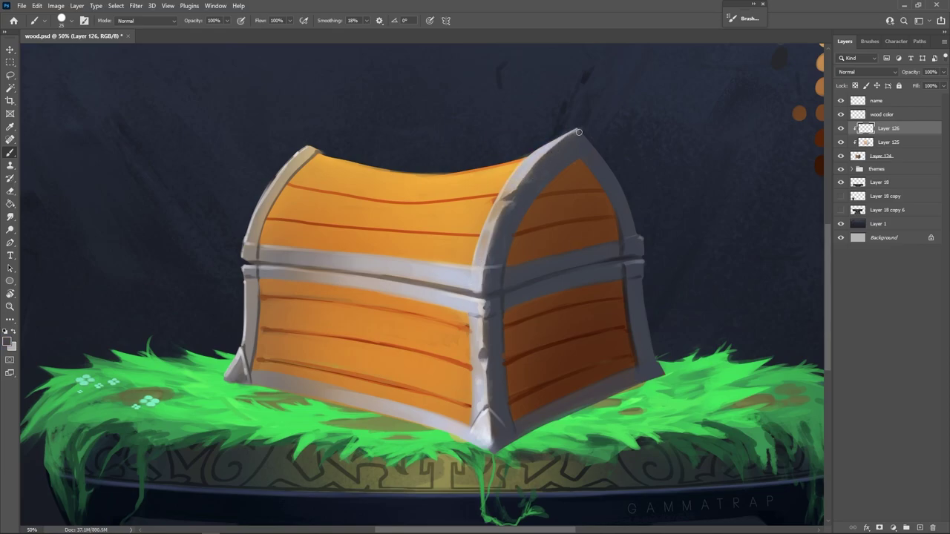
Shade the dark side of the near lid arch below the chip with sampled dark greys
alt+click(502, 215)
key(bracketleft)
key(bracketleft)
alt+click(500, 230)
drag(506, 210, 501, 225)
alt+click(498, 231)
key(bracketright)
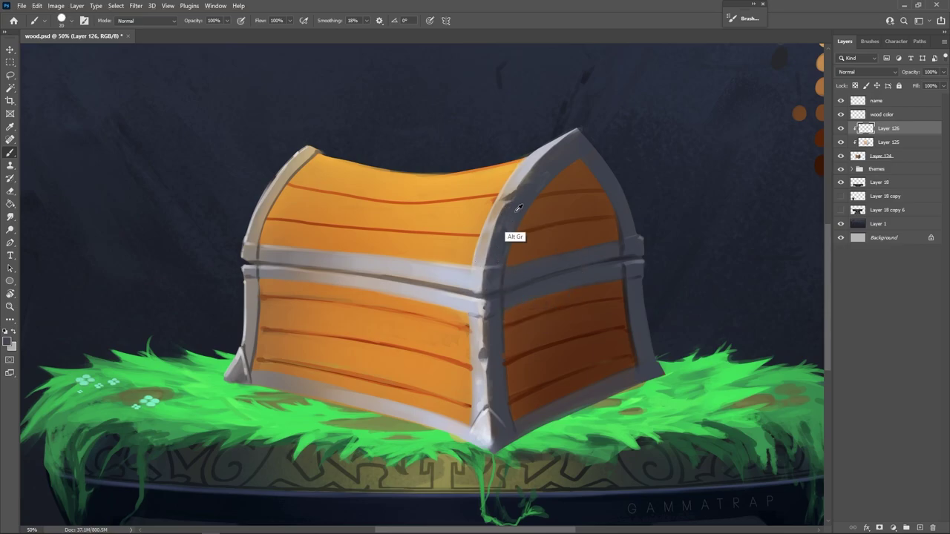
Define the top of the near corner post below the lid seam with sampled dark and light greys
alt+click(490, 276)
key(bracketleft)
drag(488, 321, 486, 330)
key(bracketright)
key(bracketright)
key(bracketright)
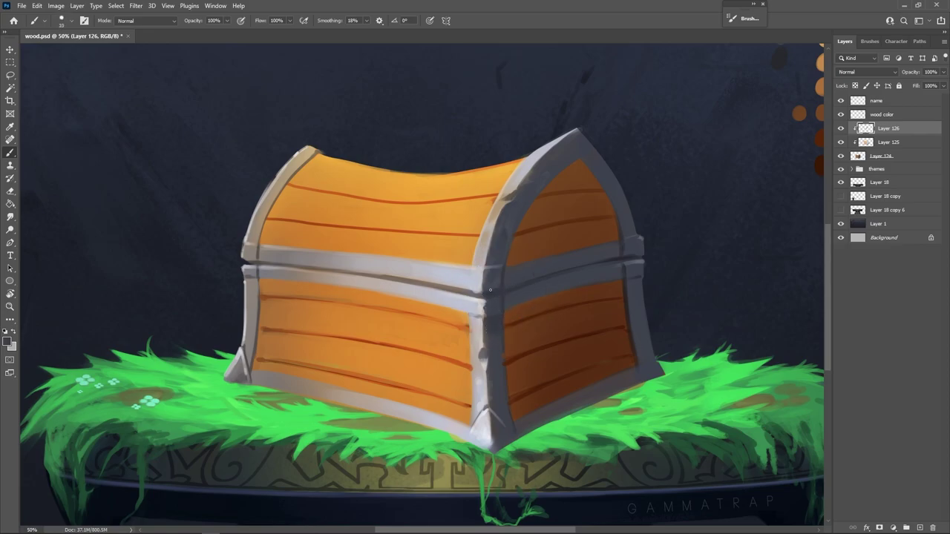
alt+click(490, 291)
alt+click(488, 303)
alt+click(486, 336)
alt+click(478, 345)
mouse_move(482, 322)
mouse_down()
mouse_move(481, 350)
mouse_move(472, 348)
mouse_up()
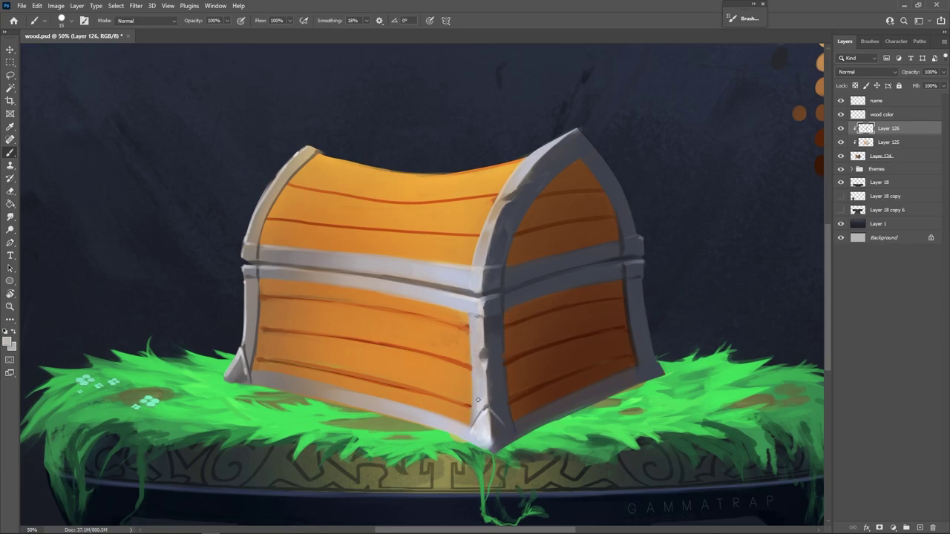
Refine the chips on the near corner post and its pointed foot with sampled greys
alt+click(478, 401)
key([)
key([)
mouse_move(475, 386)
mouse_down()
mouse_move(474, 365)
mouse_move(487, 376)
mouse_move(485, 359)
mouse_up()
alt+click(478, 320)
key(])
key(])
alt+click(491, 320)
alt+click(486, 364)
alt+click(486, 352)
alt+click(475, 349)
drag(483, 403, 487, 430)
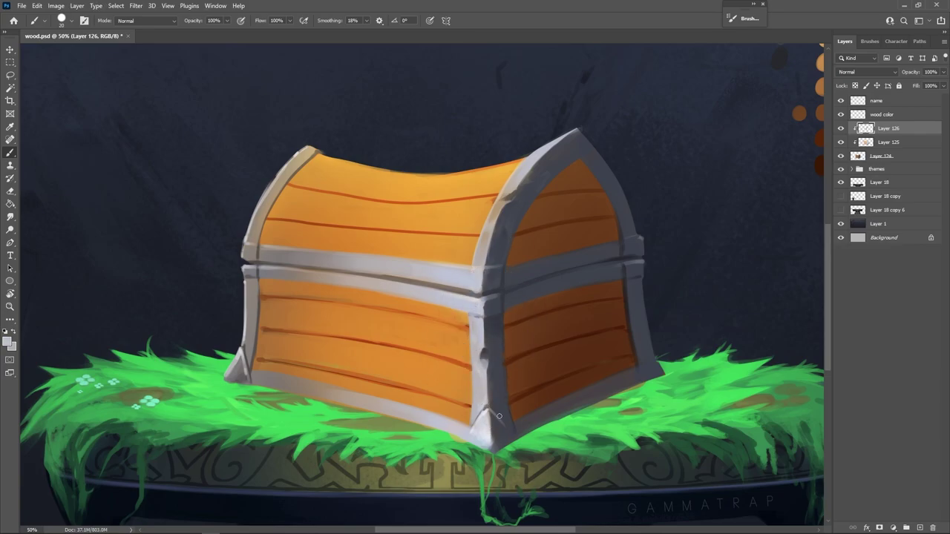
Clean up both edges of the near corner post against the wood with sampled colors
mouse_move(683, 183)
mouse_down()
mouse_move(640, 267)
mouse_move(663, 190)
mouse_up()
alt+click(473, 419)
alt+click(480, 446)
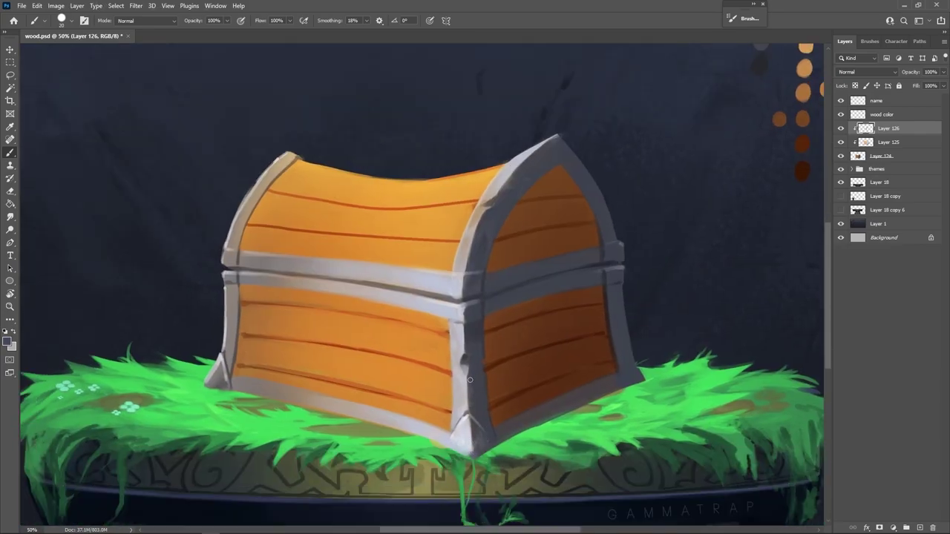
alt+click(463, 405)
alt+click(449, 420)
drag(451, 425, 453, 359)
drag(449, 324, 451, 381)
drag(452, 347, 451, 394)
alt+click(489, 334)
drag(484, 323, 484, 369)
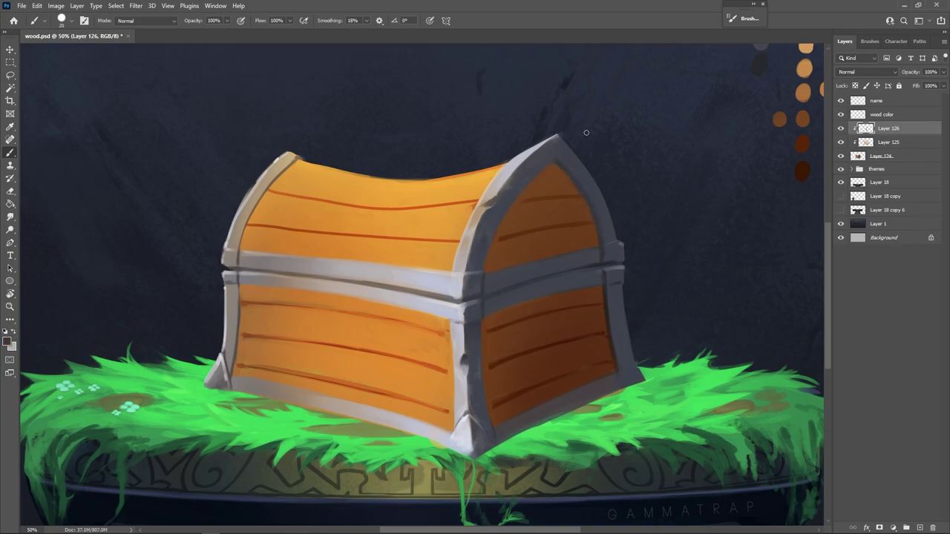
Repaint the short end's metal trim in dark grey, rotating the canvas to follow its edges
drag(551, 403, 575, 324)
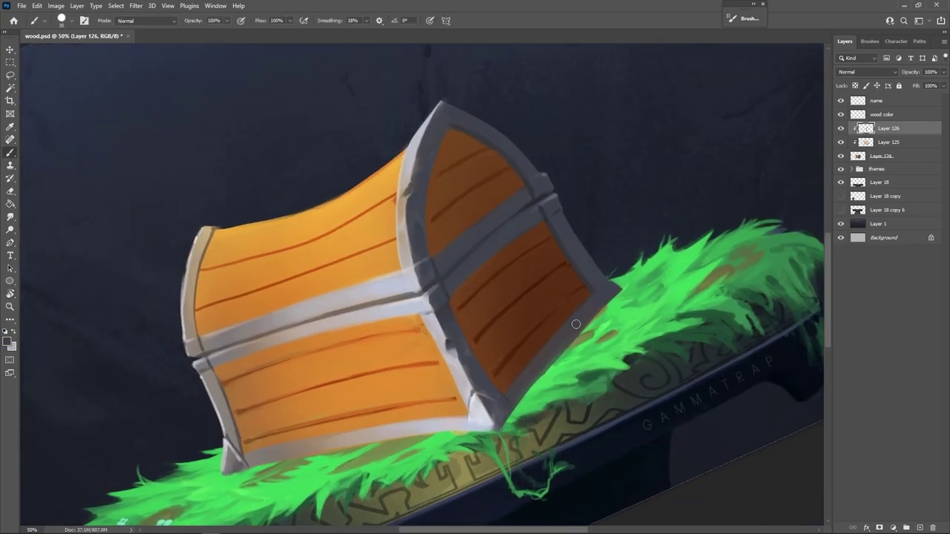
drag(495, 428, 507, 421)
key(])
mouse_move(518, 215)
mouse_down()
mouse_move(532, 279)
mouse_move(506, 302)
mouse_move(537, 278)
mouse_up()
alt+click(539, 262)
key([)
key([)
key([)
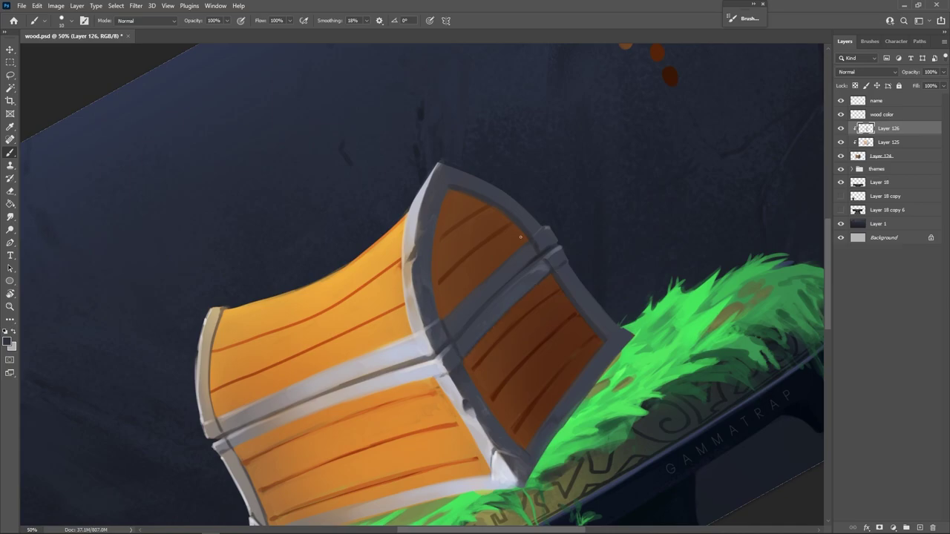
Finish the dark grey shading on the short end's trim with a larger brush
key(bracketright)
key(bracketright)
key(r)
mouse_move(556, 298)
mouse_down()
mouse_move(604, 383)
mouse_move(586, 406)
mouse_up()
drag(548, 348, 615, 288)
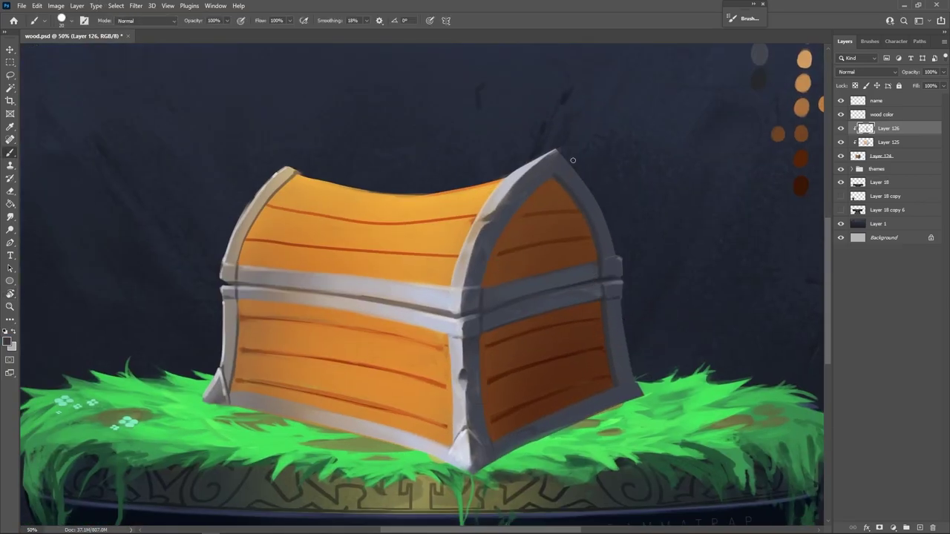
Lighten the long-side face of the near lid arch and sharpen its chip with sampled greys
key(r)
drag(619, 289, 605, 212)
alt+click(449, 223)
key(bracketright)
key(bracketright)
drag(449, 232, 450, 247)
alt+click(452, 281)
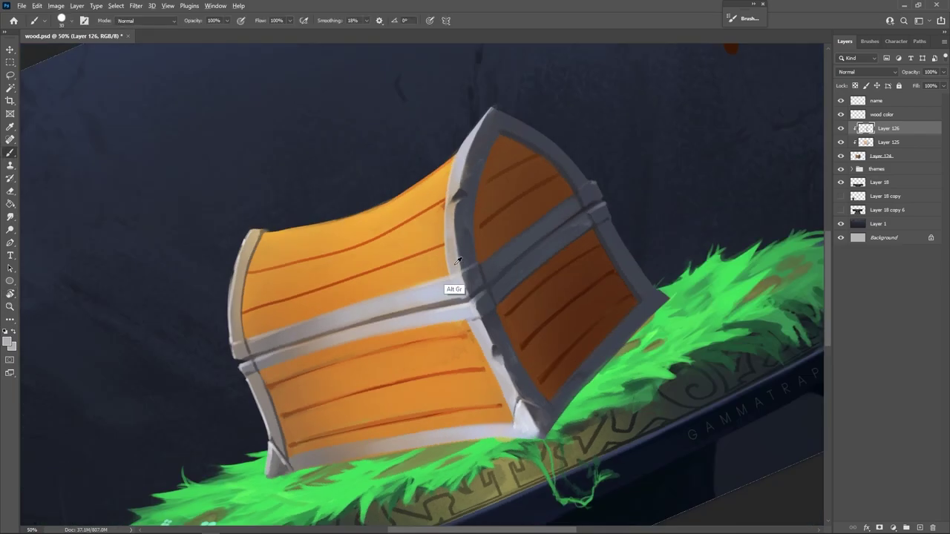
drag(450, 206, 449, 231)
alt+click(454, 183)
drag(471, 141, 454, 185)
drag(477, 129, 450, 214)
alt+click(464, 180)
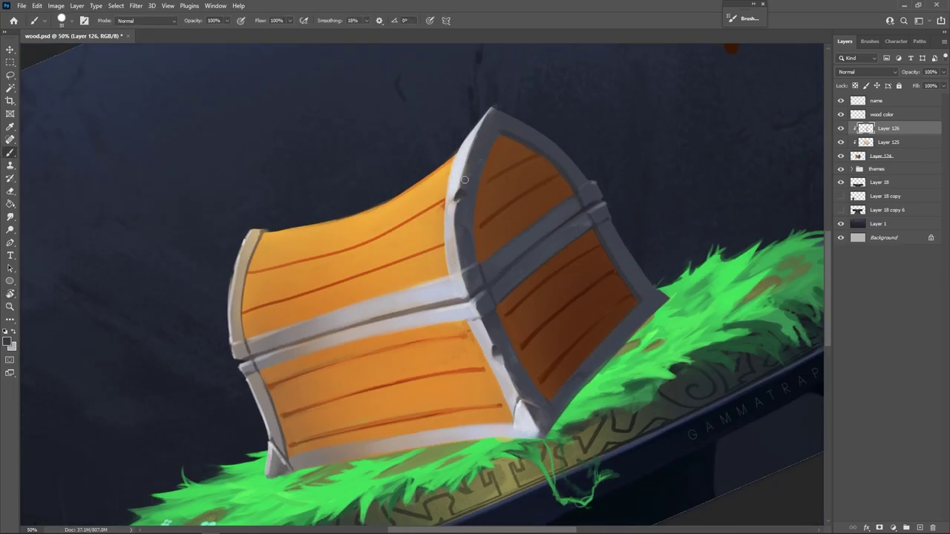
Reset the canvas rotation and refine the edges of the near lid arch and corner post
key(r)
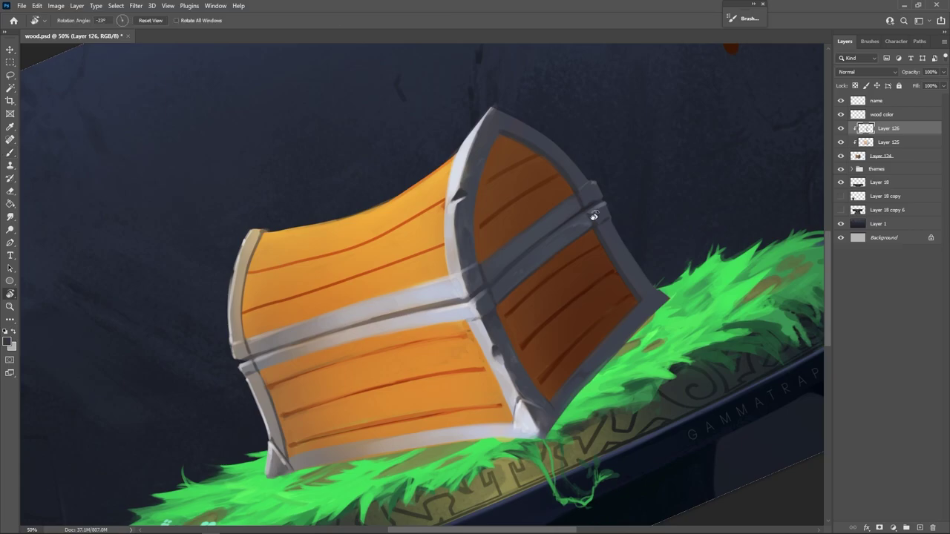
key(Escape)
drag(460, 272, 496, 195)
drag(454, 295, 459, 429)
Flip the canvas, smooth the long side's horizontal bands with sampled greys, and flip it back
key(ctrl+shift+h)
key(r)
drag(661, 370, 674, 251)
key(])
drag(475, 310, 585, 233)
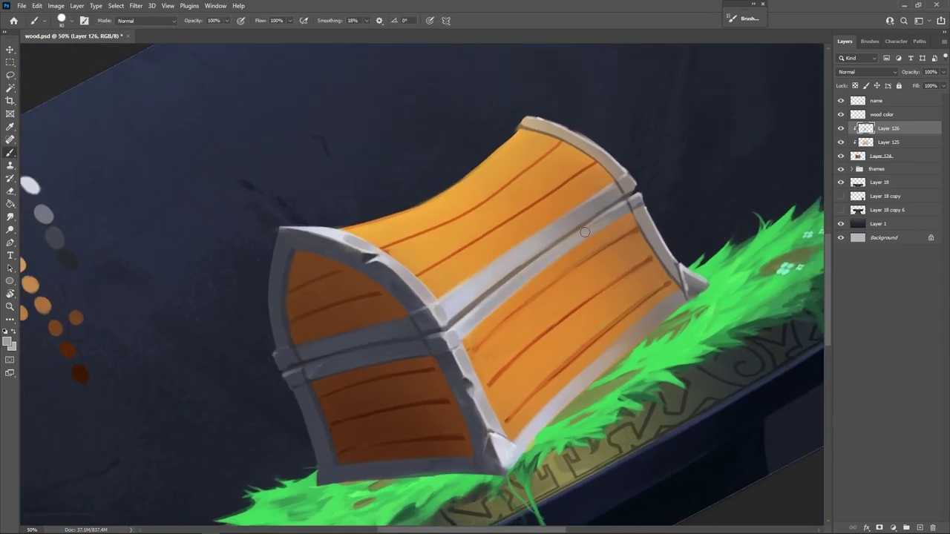
mouse_move(483, 282)
mouse_down()
mouse_move(594, 209)
mouse_move(548, 235)
mouse_up()
alt+click(600, 200)
alt+click(574, 217)
mouse_move(594, 204)
mouse_down()
mouse_move(508, 270)
mouse_move(445, 295)
mouse_up()
alt+click(549, 217)
key(r)
key(Escape)
key(ctrl+shift+h)
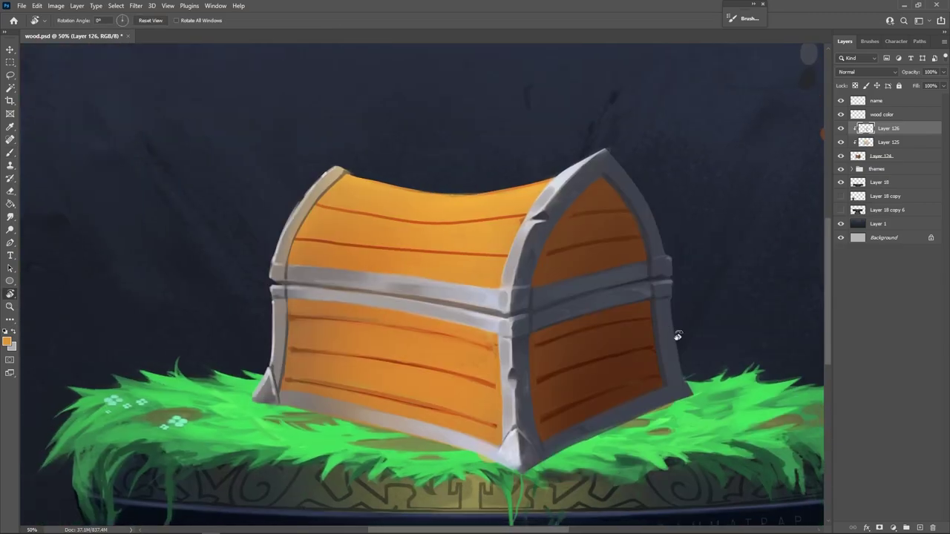
Even out the lid's lower metal band on the long side with sampled colors in a rotated view
drag(675, 334, 575, 112)
key(b)
alt+click(517, 200)
drag(479, 238, 453, 276)
key(r)
drag(598, 336, 580, 379)
mouse_move(532, 247)
mouse_down()
mouse_move(415, 337)
mouse_move(413, 364)
mouse_up()
alt+click(478, 286)
key(])
Paint thin light grey highlights along the edges of the long side's horizontal bands with a small brush
alt+click(534, 240)
key([)
key([)
key([)
key([)
key([)
key([)
key([)
drag(523, 235, 452, 294)
drag(551, 250, 397, 367)
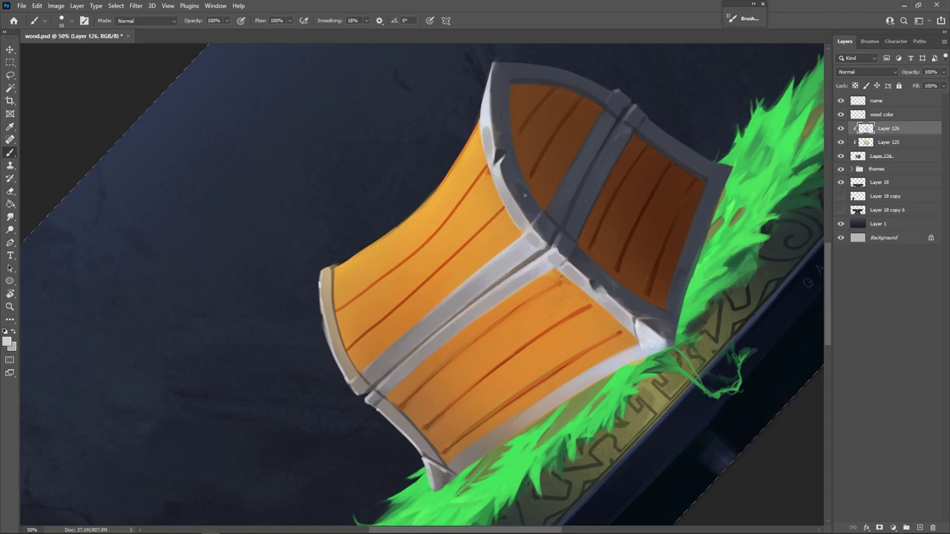
drag(497, 255, 367, 370)
Reset the canvas rotation and repaint the far lid arch and far corner post with sampled greys using a larger brush
key(r)
key(Escape)
key(b)
alt+click(488, 327)
key(])
key(])
key(])
drag(281, 288, 280, 302)
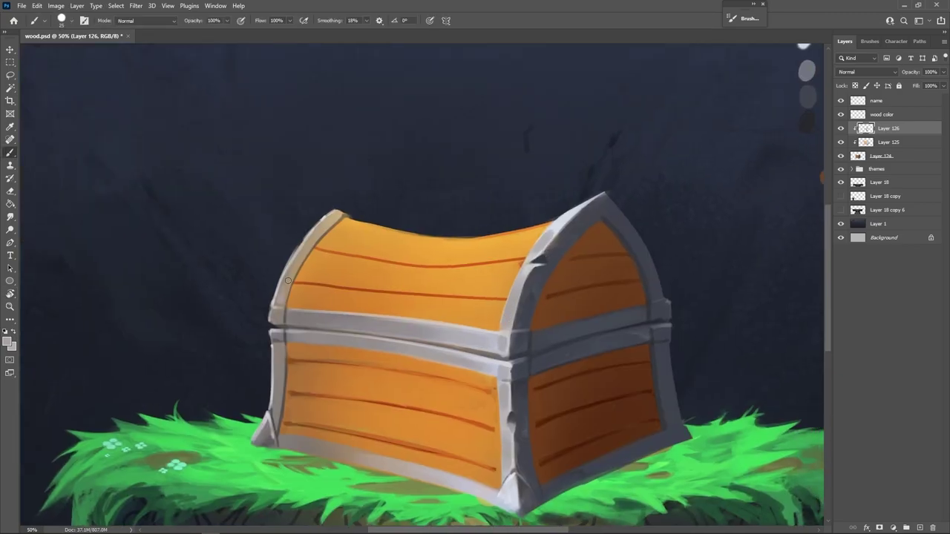
mouse_move(305, 261)
mouse_down()
mouse_move(282, 295)
mouse_move(324, 223)
mouse_move(274, 310)
mouse_up()
drag(296, 268, 282, 294)
alt+click(545, 241)
drag(313, 237, 279, 301)
drag(279, 344, 277, 399)
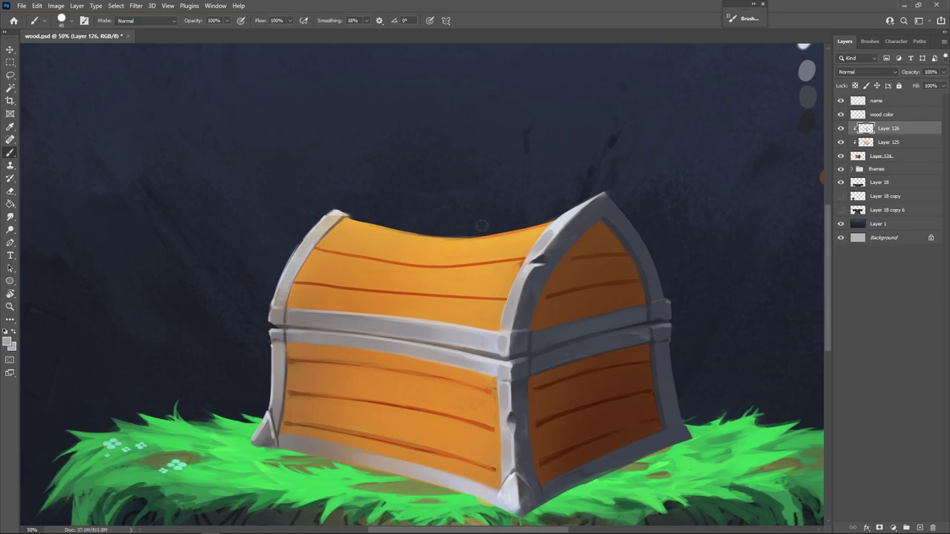
Refine the shading of the far lid arch and the post below it with sampled greys and a smaller brush
key(r)
drag(572, 350, 583, 256)
key([)
key([)
key([)
alt+click(390, 356)
key(r)
drag(537, 311, 512, 386)
drag(385, 231, 352, 292)
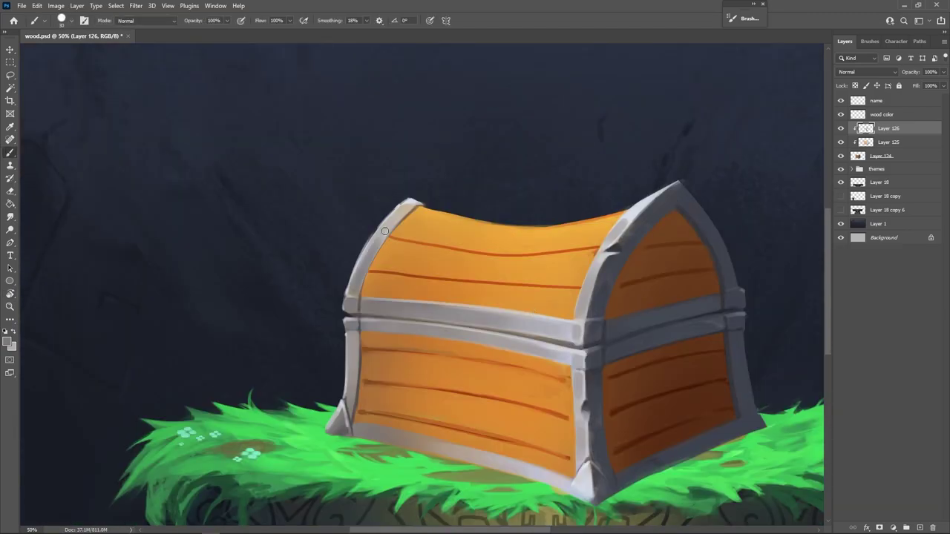
drag(371, 248, 359, 267)
drag(352, 340, 353, 372)
alt+click(581, 344)
mouse_move(582, 343)
mouse_down()
mouse_move(585, 255)
mouse_move(524, 251)
mouse_move(527, 312)
mouse_up()
Erase along the outer edge of the far lid arch and corner post on Layer 124 to clean up the silhouette
key(r)
click(882, 156)
key(e)
drag(336, 203, 296, 301)
key(ctrl+z)
drag(313, 239, 294, 302)
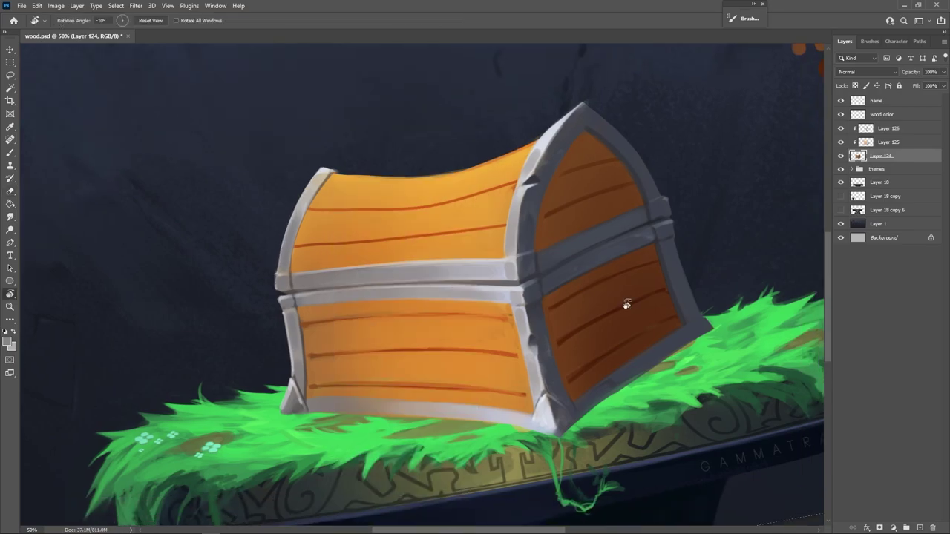
drag(303, 140, 245, 234)
drag(247, 267, 241, 371)
Smooth the lid's upper wooden edge on Layer 124 with a sampled orange-brown in a rotated view
key(r)
drag(580, 104, 398, 112)
key(b)
mouse_move(398, 112)
mouse_down()
mouse_move(433, 158)
mouse_move(319, 289)
mouse_move(512, 241)
mouse_up()
alt+click(414, 172)
key(r)
drag(512, 241, 413, 285)
drag(396, 385, 401, 444)
drag(431, 232, 409, 296)
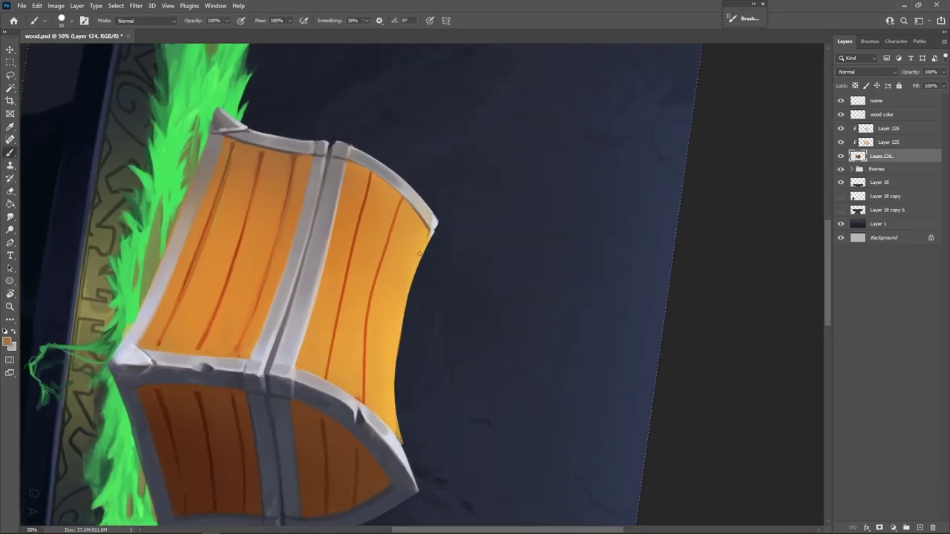
mouse_move(397, 429)
mouse_down()
mouse_move(401, 447)
mouse_move(601, 252)
mouse_up()
Touch up the tip and inner edge of the far lid arch on Layer 126 with sampled greys
key(r)
drag(504, 257, 542, 235)
ctrl+click(328, 245)
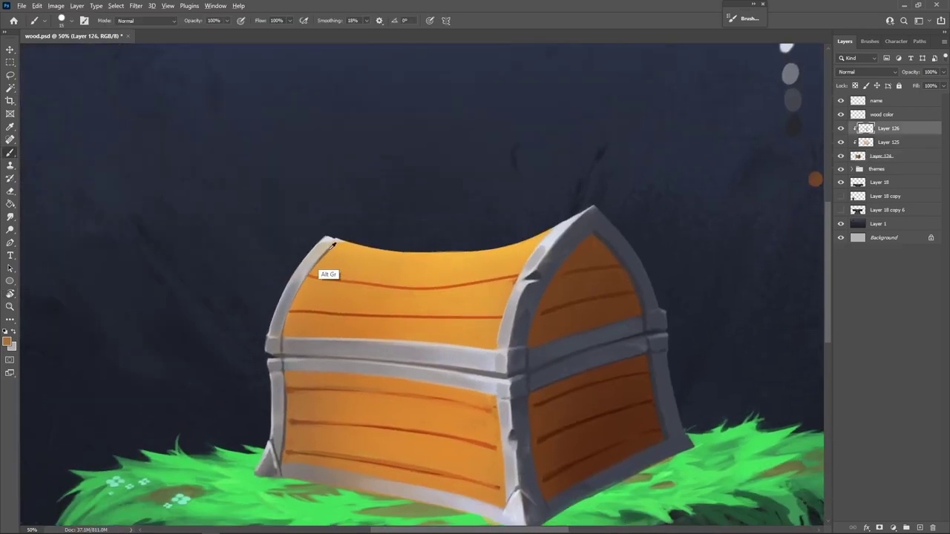
alt+click(327, 248)
key(bracketleft)
key(bracketleft)
mouse_move(320, 257)
mouse_down()
mouse_move(336, 241)
mouse_move(295, 296)
mouse_move(333, 242)
mouse_up()
key(ctrl+z)
key(bracketright)
key(bracketright)
alt+click(328, 248)
drag(284, 333, 329, 252)
Redraw the plank lines on the long side's lower wood with a sampled dark brown
key(r)
drag(334, 256, 339, 330)
drag(579, 241, 505, 235)
drag(520, 233, 532, 336)
key(bracketright)
alt+click(491, 327)
mouse_move(571, 438)
mouse_down()
mouse_move(643, 352)
mouse_move(647, 241)
mouse_up()
drag(415, 382, 445, 347)
drag(431, 407, 541, 309)
drag(388, 360, 491, 262)
drag(336, 304, 391, 244)
Darken the far parts of the lid's two plank lines with the same dark brown in a rotated view
key(r)
drag(341, 334, 448, 193)
drag(404, 110, 401, 225)
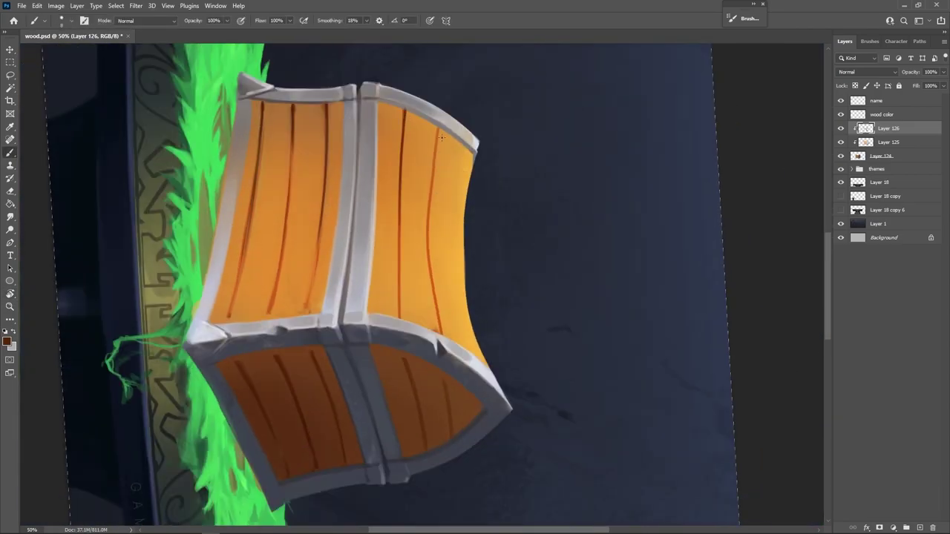
drag(439, 129, 429, 211)
Return the canvas to an upright view and lighten the far lid arch with sampled pale greys
key(r)
mouse_move(386, 429)
mouse_down()
mouse_move(642, 352)
mouse_move(650, 253)
mouse_up()
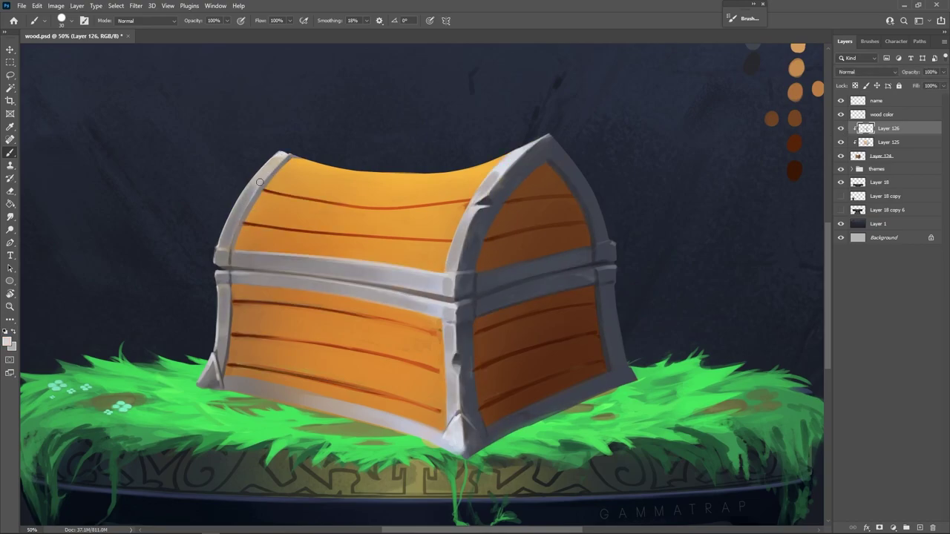
mouse_move(260, 182)
mouse_down()
mouse_move(236, 214)
mouse_move(274, 158)
mouse_move(224, 241)
mouse_move(234, 217)
mouse_up()
key(bracketleft)
key(bracketleft)
key(bracketleft)
alt+click(251, 195)
alt+click(239, 210)
key(bracketright)
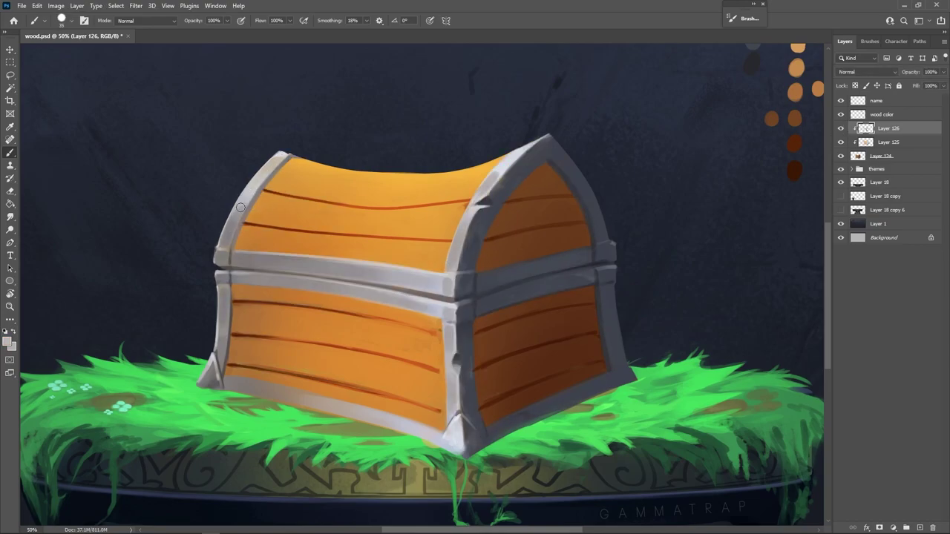
Blend the shading of the far corner post down to its foot with sampled greys
drag(319, 305, 332, 300)
drag(237, 286, 236, 334)
alt+click(237, 304)
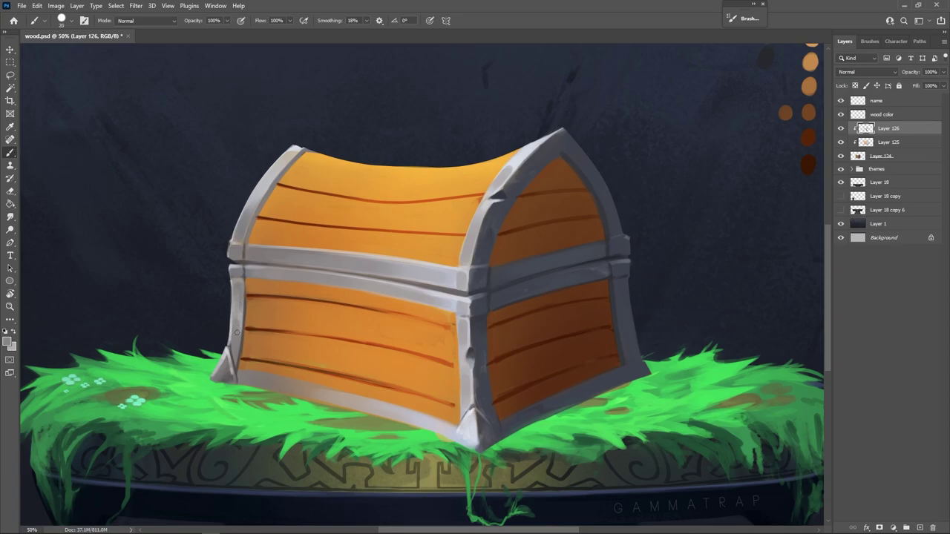
alt+click(237, 298)
alt+click(238, 290)
mouse_move(237, 288)
mouse_down()
mouse_move(235, 340)
mouse_move(237, 321)
mouse_move(236, 330)
mouse_up()
alt+click(235, 308)
drag(235, 324, 233, 356)
drag(218, 376, 225, 357)
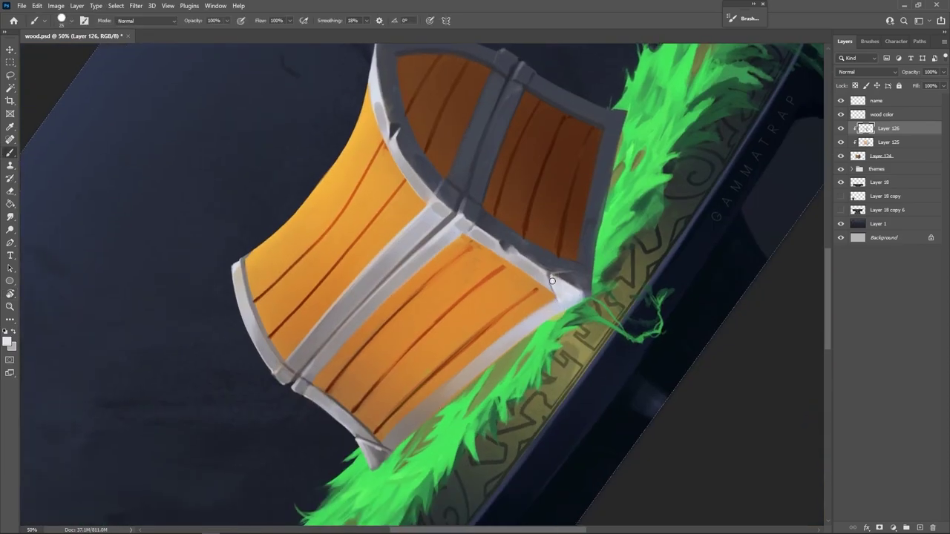
Brighten the long side's bottom metal band with light greys, edging it finely and filling it with a larger brush
key(bracketleft)
drag(547, 304, 382, 443)
key(bracketright)
key(bracketright)
key(bracketright)
key(bracketright)
key(bracketright)
mouse_move(517, 347)
mouse_down()
mouse_move(509, 341)
mouse_move(420, 404)
mouse_up()
alt+click(493, 346)
mouse_move(457, 371)
mouse_down()
mouse_move(400, 418)
mouse_move(444, 386)
mouse_up()
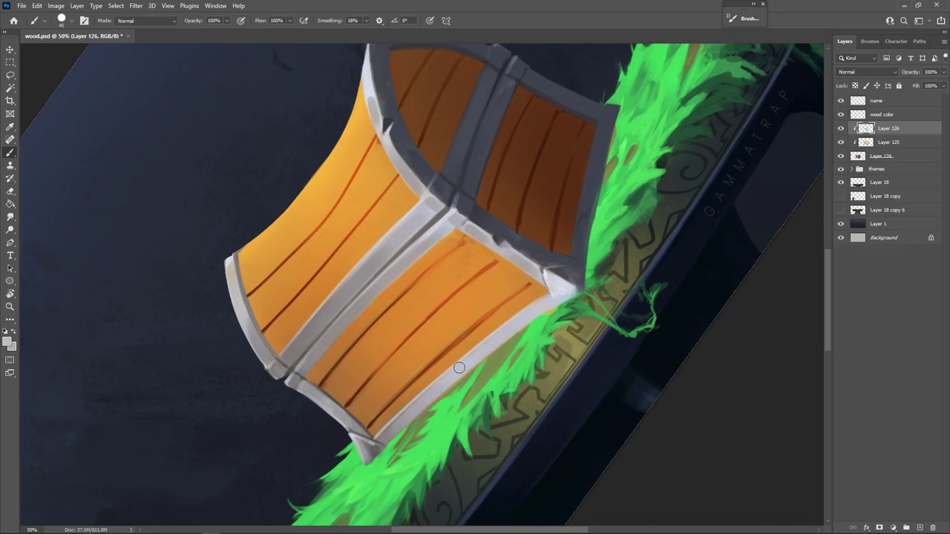
alt+click(488, 348)
drag(488, 348, 550, 300)
Add small brush touches to the bottom band's edges and the far corner foot with sampled greys
key(bracketleft)
key(bracketleft)
key(bracketleft)
key(bracketleft)
key(bracketleft)
key(bracketleft)
key(bracketleft)
drag(459, 365, 471, 357)
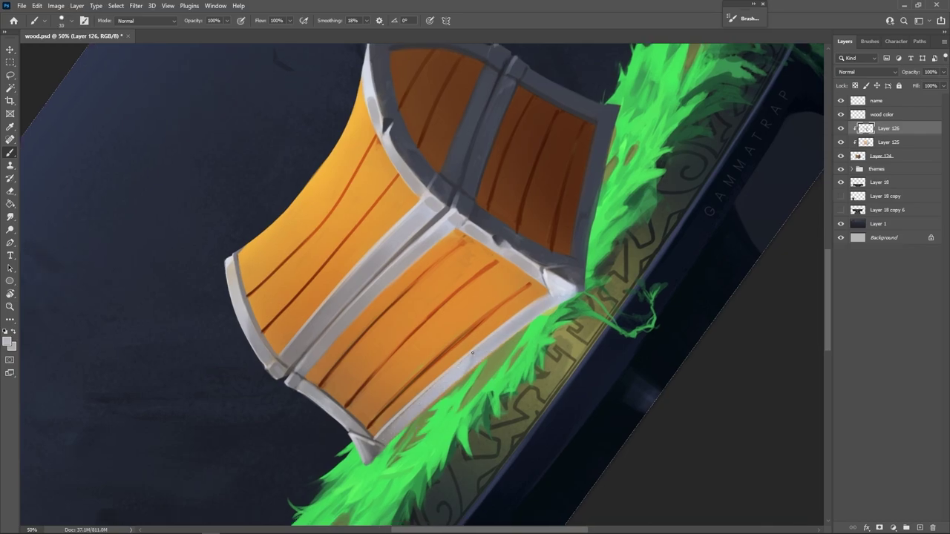
drag(522, 324, 532, 315)
alt+click(483, 340)
alt+click(365, 445)
drag(370, 444, 376, 449)
alt+click(367, 448)
Reset the canvas rotation and refine the shaded inner face of the near corner post with a small brush
key(r)
key(Escape)
mouse_move(476, 412)
mouse_down()
mouse_move(465, 424)
mouse_move(478, 433)
mouse_move(459, 440)
mouse_up()
key(bracketright)
key(bracketright)
key(bracketleft)
key(bracketleft)
key(bracketleft)
key(bracketleft)
key(bracketleft)
drag(473, 370, 471, 332)
drag(471, 324, 469, 316)
Sharpen the chipped edge of the near corner post above its foot with sampled greys and a finer brush
mouse_move(519, 245)
mouse_down()
mouse_move(455, 369)
mouse_move(458, 388)
mouse_up()
scroll(718, 83, down, 3)
key(bracketleft)
key(bracketleft)
alt+click(462, 384)
alt+click(457, 375)
alt+click(462, 371)
drag(458, 353, 460, 389)
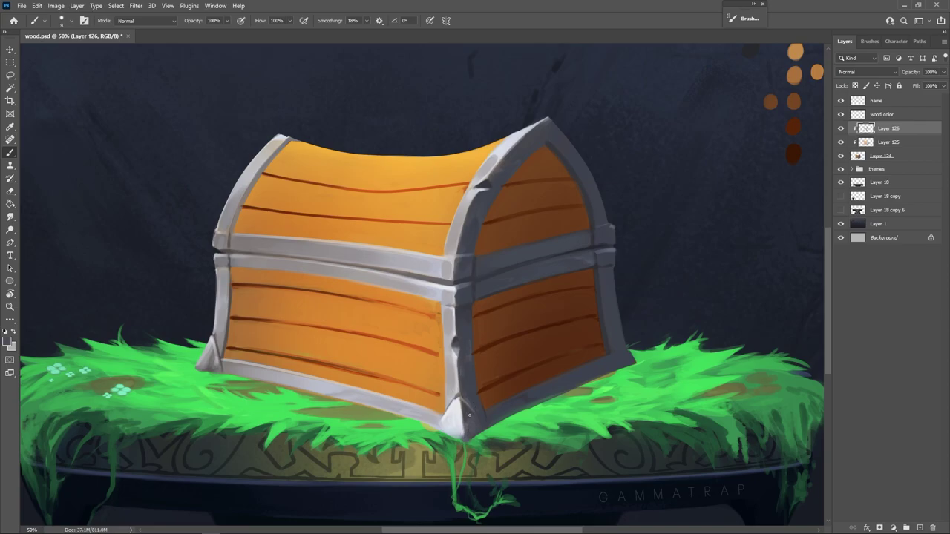
Paint a sampled dark grey along the rear edge of the short side's lid arch with a larger brush
key(bracketright)
key(bracketright)
key(bracketright)
alt+click(563, 265)
alt+click(472, 397)
key(bracketright)
drag(580, 147, 610, 222)
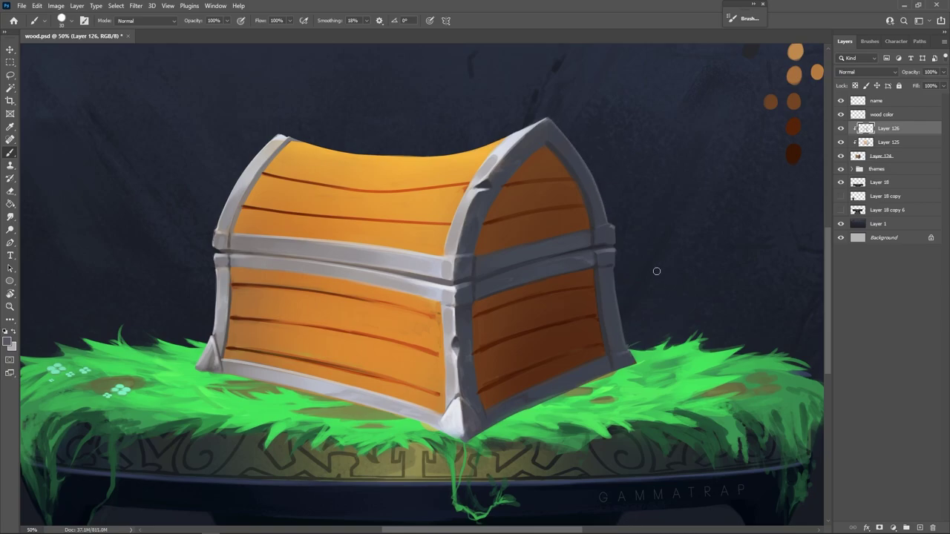
Rotate the canvas and rework the lid's upper plank line with sampled orange and brown strokes
key(r)
key(bracketleft)
key(bracketleft)
mouse_move(488, 249)
mouse_down()
mouse_move(419, 223)
mouse_move(339, 365)
mouse_up()
alt+click(414, 266)
key(bracketleft)
key(ctrl+z)
drag(434, 195, 332, 370)
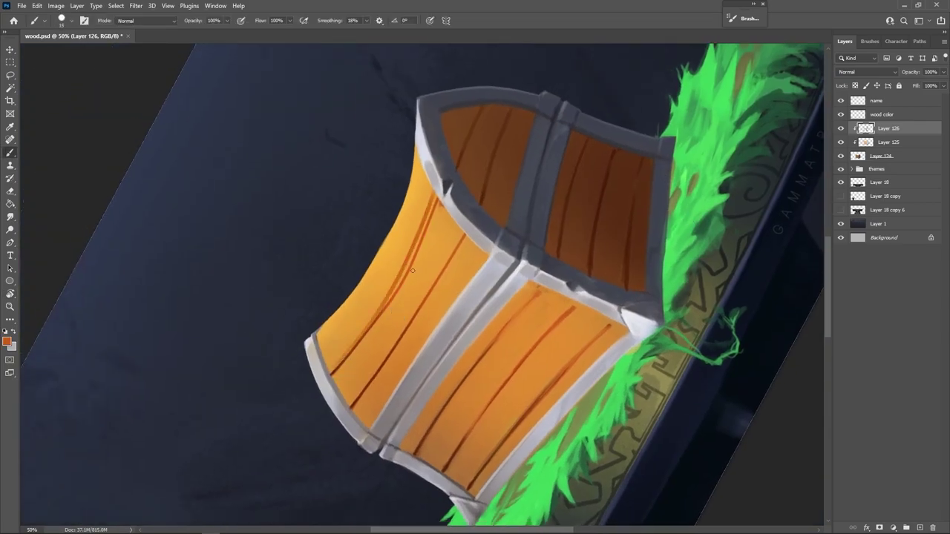
alt+click(424, 252)
drag(428, 225, 361, 339)
drag(438, 203, 423, 235)
Rotate the canvas, add a clipped layer above Layer 125 and paint a fine sampled-brown grain line on the lid's front planks
key(r)
drag(512, 275, 495, 236)
alt+click(412, 256)
key(bracketleft)
key(bracketleft)
key(bracketleft)
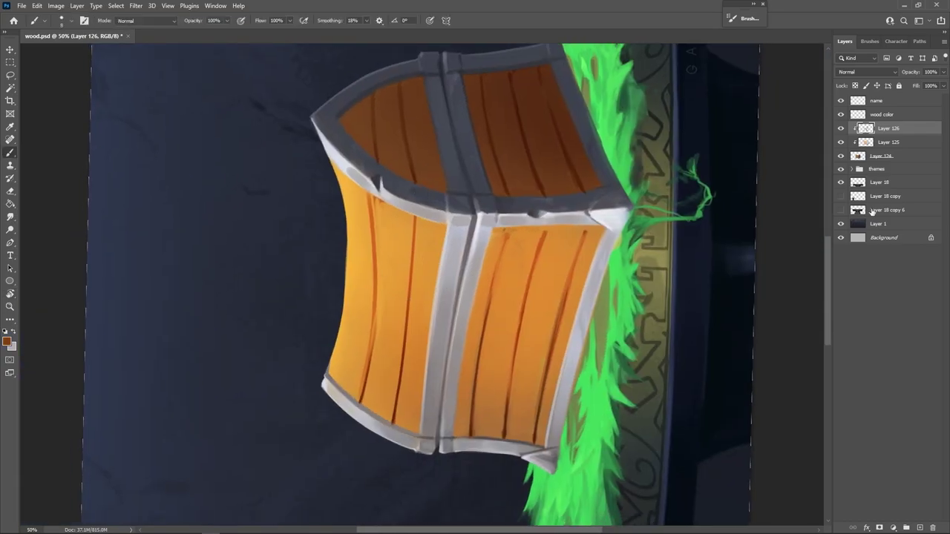
click(888, 141)
click(919, 528)
mouse_move(404, 427)
mouse_down()
mouse_move(422, 257)
mouse_move(435, 234)
mouse_move(430, 295)
mouse_up()
On Layer 126, draw thin sampled-orange wood grain lines and loops along the lid's front planks
click(888, 128)
alt+click(412, 256)
drag(420, 228, 418, 294)
drag(391, 310, 381, 334)
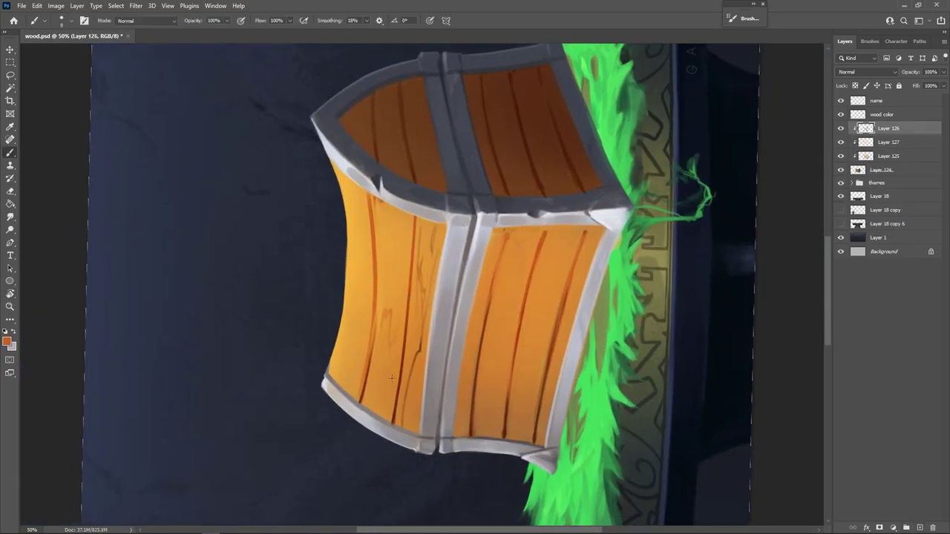
drag(381, 385, 377, 413)
drag(403, 218, 398, 296)
drag(348, 183, 355, 228)
Draw thin grain lines and an oval knot along the chest body's lower front planks
drag(471, 377, 464, 432)
drag(486, 272, 466, 357)
drag(525, 251, 500, 408)
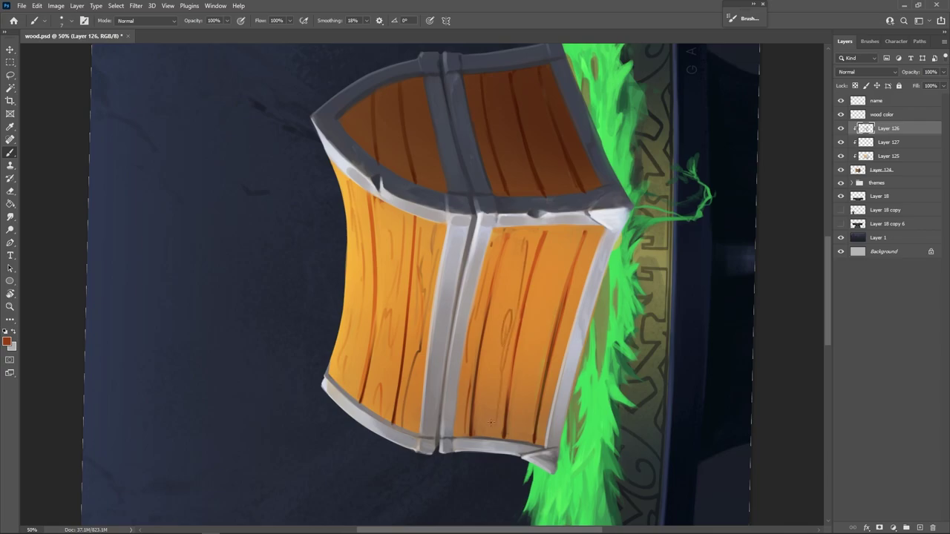
drag(537, 312, 519, 426)
drag(554, 245, 542, 292)
drag(545, 332, 528, 393)
Enlarge the brush and add broader sampled-orange grain strokes along the lid's front planks
key(bracketright)
key(bracketright)
key(bracketright)
key(bracketright)
key(bracketright)
alt+click(414, 246)
drag(425, 232, 421, 297)
drag(417, 316, 411, 394)
drag(400, 258, 394, 288)
drag(401, 222, 397, 256)
drag(388, 322, 383, 338)
drag(365, 277, 356, 361)
drag(352, 300, 349, 326)
drag(360, 196, 362, 226)
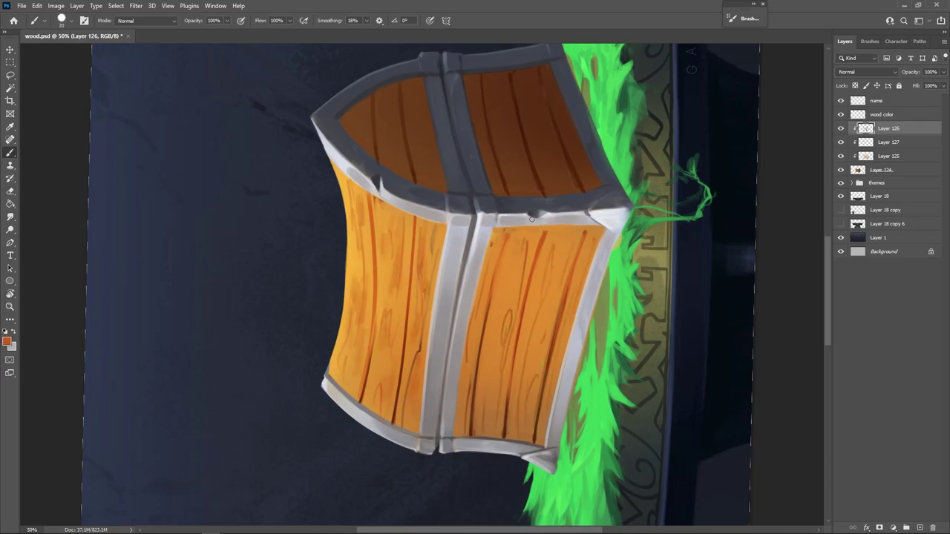
Add broader dark-orange grain strokes across the lower front planks and beside the metal trim
drag(521, 240, 514, 278)
drag(539, 227, 533, 246)
drag(551, 251, 543, 299)
drag(549, 309, 530, 377)
drag(508, 314, 506, 336)
drag(544, 319, 538, 331)
drag(499, 376, 495, 408)
drag(482, 408, 480, 423)
drag(467, 383, 462, 423)
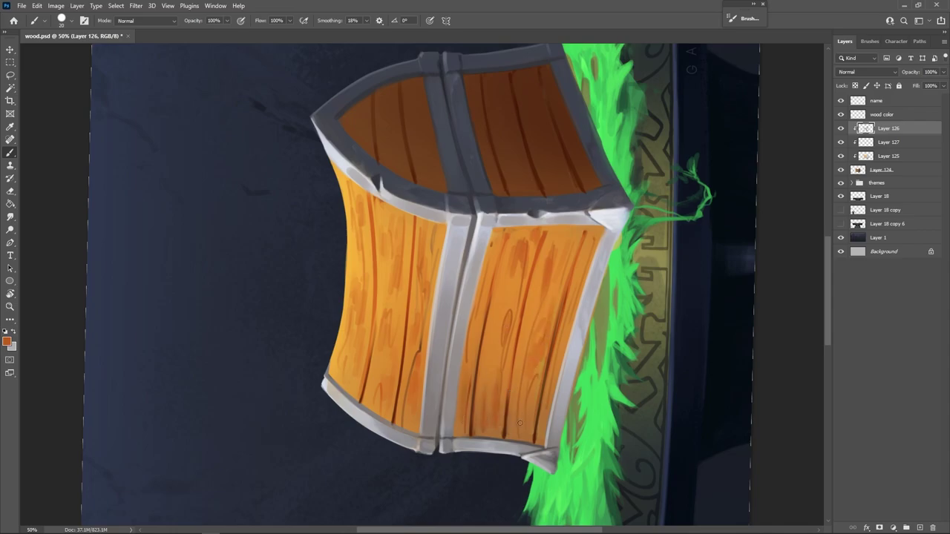
mouse_move(596, 231)
mouse_down()
mouse_move(577, 306)
mouse_move(561, 261)
mouse_up()
drag(438, 228, 434, 249)
drag(525, 244, 518, 281)
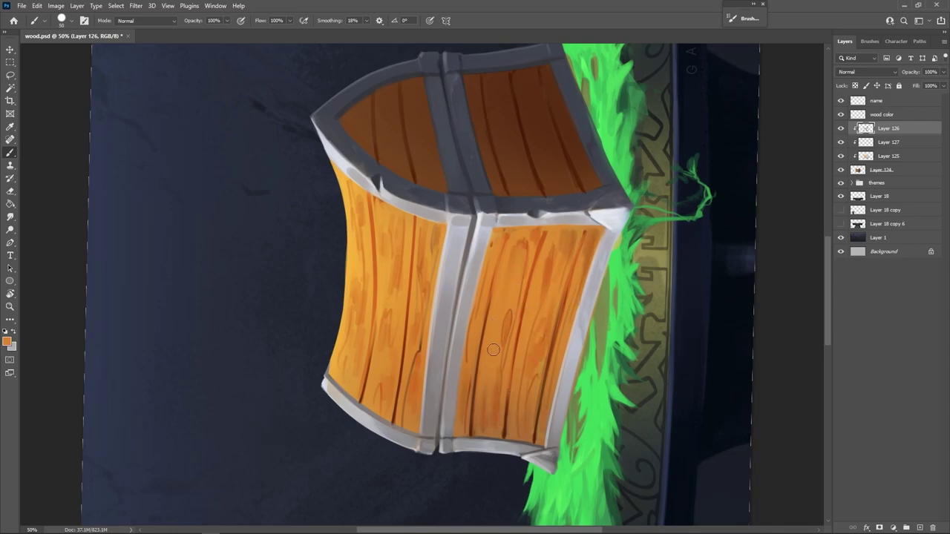
Paint lighter orange over the oval knot and grain on the lower front's middle plank to soften them
drag(500, 347, 493, 379)
drag(511, 308, 497, 399)
drag(506, 347, 499, 391)
drag(524, 273, 521, 295)
key(bracketleft)
key(bracketleft)
key(bracketleft)
drag(520, 245, 509, 269)
alt+click(492, 302)
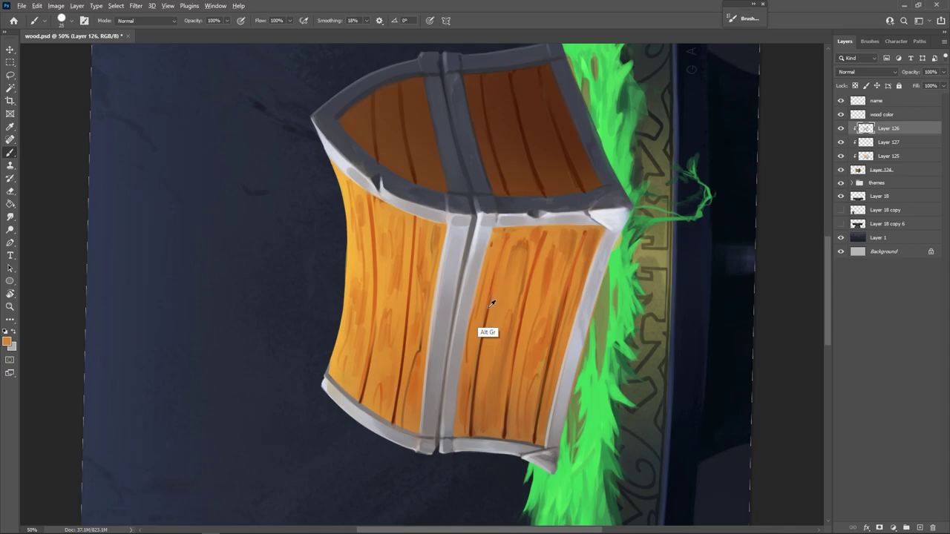
Redefine the ends of the lower front's plank lines near the trim with a smaller brush in sampled brown
alt+click(507, 413)
key(bracketleft)
key(bracketleft)
key(bracketleft)
key(bracketleft)
mouse_move(508, 230)
mouse_down()
mouse_move(489, 303)
mouse_move(506, 247)
mouse_up()
key(bracketleft)
drag(541, 242, 548, 225)
drag(570, 282, 589, 225)
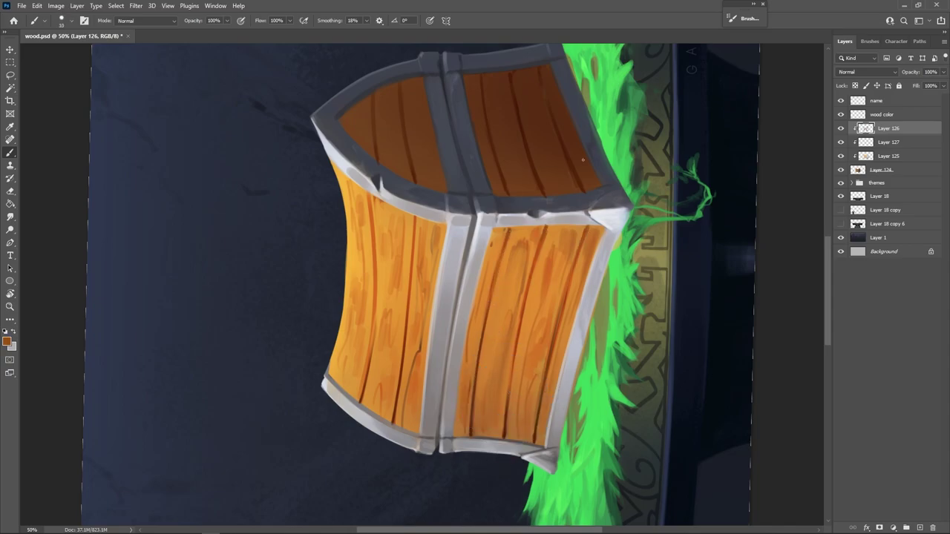
mouse_move(413, 259)
mouse_down()
mouse_move(415, 221)
mouse_move(368, 194)
mouse_up()
Blend the grain on the lower front planks with larger sampled light-orange strokes
key(bracketright)
alt+click(526, 261)
key(bracketright)
mouse_move(528, 237)
mouse_down()
mouse_move(523, 264)
mouse_move(517, 248)
mouse_up()
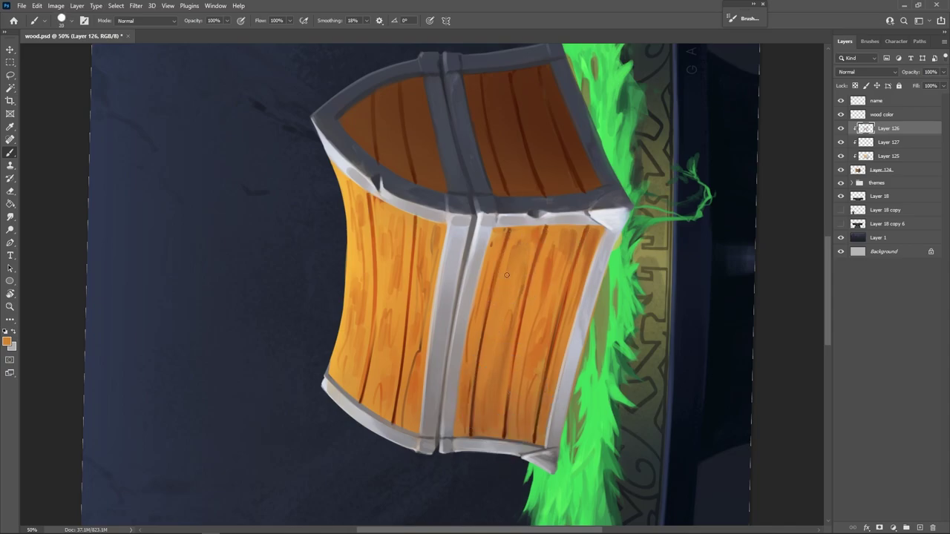
drag(506, 332, 500, 376)
drag(491, 411, 488, 432)
alt+click(492, 406)
drag(486, 364, 490, 334)
drag(548, 264, 543, 297)
drag(551, 314, 530, 376)
drag(540, 332, 528, 420)
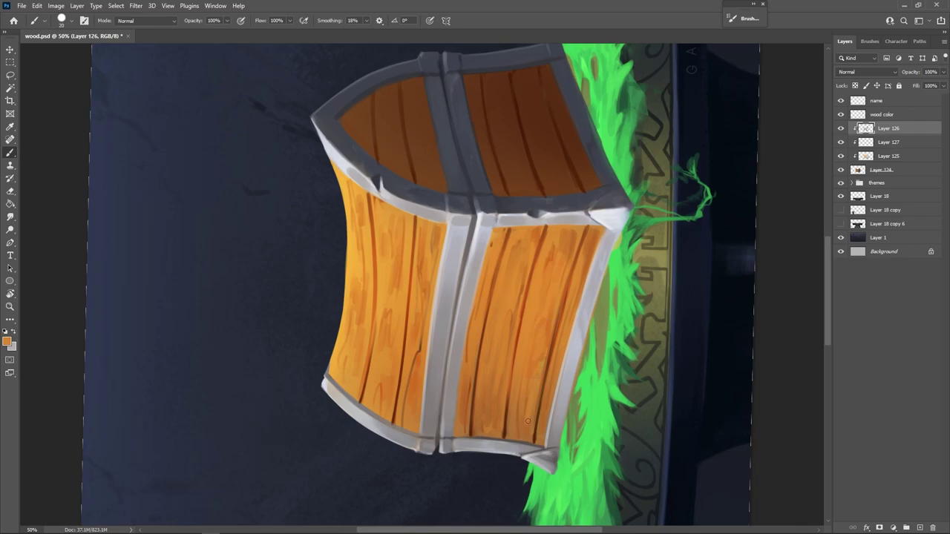
Shade the lower front plank beside the metal band with sampled browns, adjusting the brush size between strokes
alt+click(547, 261)
drag(501, 235, 491, 245)
alt+click(496, 238)
key(bracketleft)
alt+click(469, 356)
drag(468, 329, 454, 434)
key(bracketright)
mouse_move(486, 256)
mouse_down()
mouse_move(464, 378)
mouse_move(470, 353)
mouse_up()
key(bracketleft)
key(bracketleft)
key(bracketleft)
key(bracketleft)
Rotate the canvas and paint fine dark-brown cracks along the plank lines of the lid and lower front
key(r)
mouse_move(556, 314)
mouse_down()
mouse_move(536, 415)
mouse_move(516, 395)
mouse_up()
drag(469, 278, 400, 339)
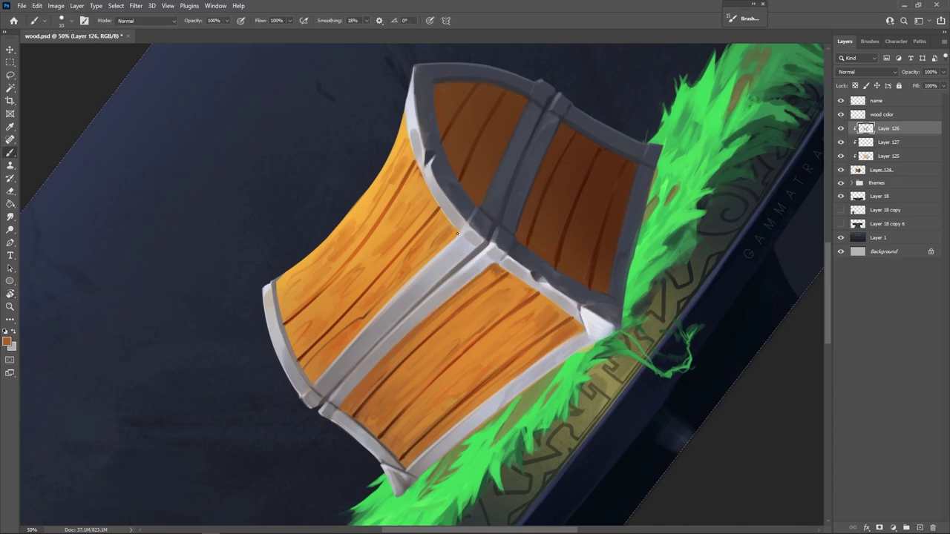
key(bracketleft)
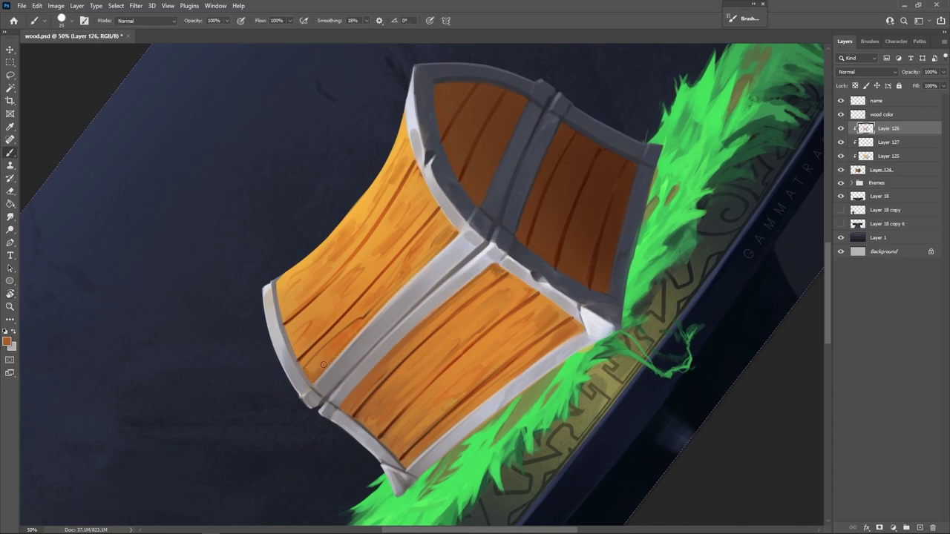
alt+click(324, 364)
key(bracketleft)
key(bracketleft)
alt+click(412, 239)
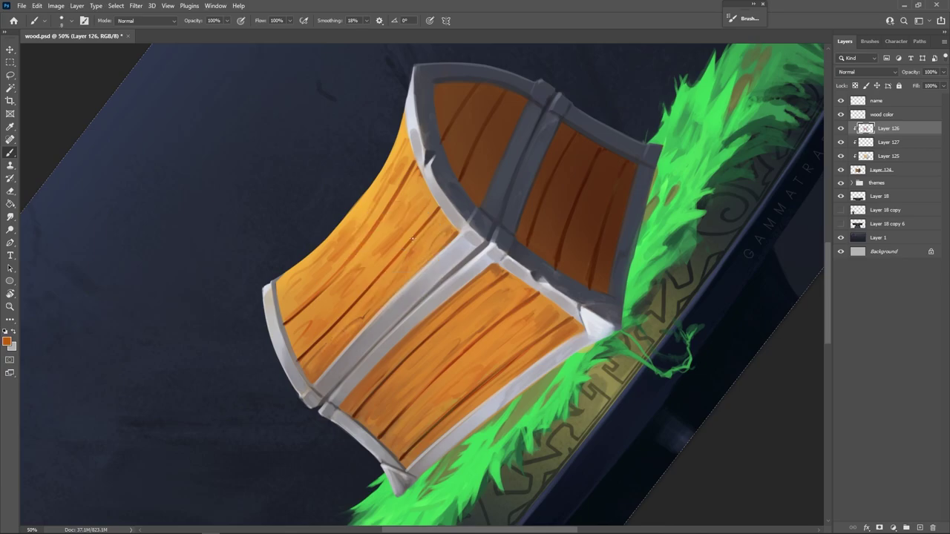
alt+click(315, 296)
drag(309, 301, 287, 320)
drag(406, 406, 468, 346)
drag(438, 422, 403, 448)
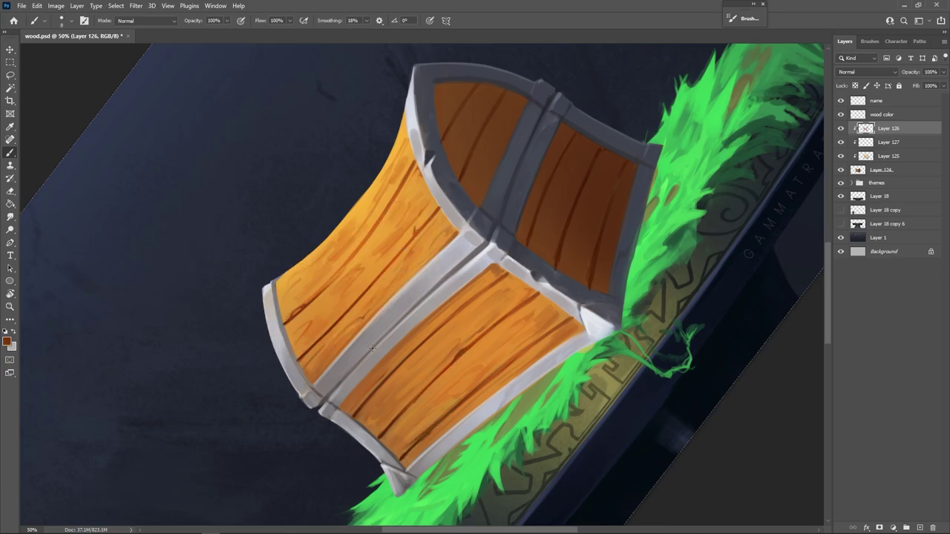
Roughen the short side's lower plank lines with sampled dark-brown crack strokes
alt+click(559, 247)
drag(569, 209, 566, 225)
drag(584, 167, 556, 267)
alt+click(300, 289)
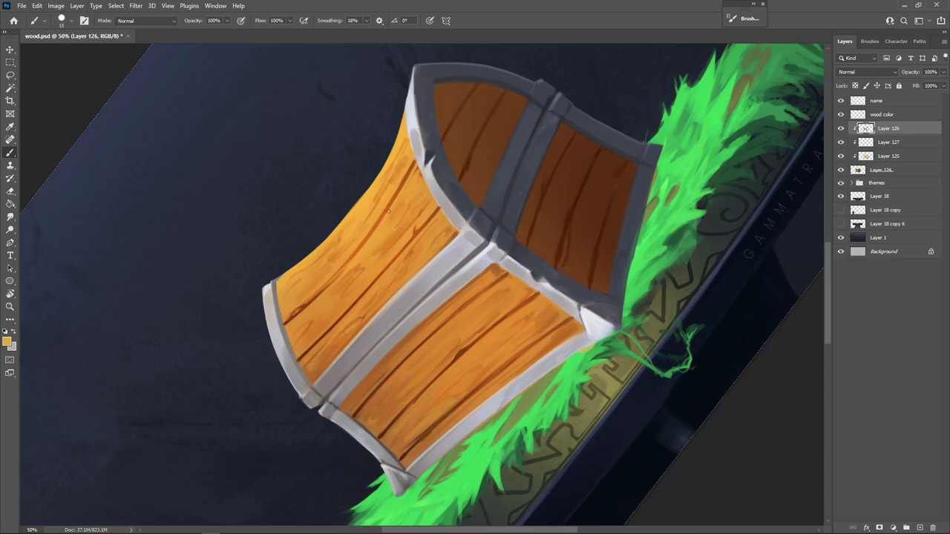
Paint thin lighter-brown highlights along the cracks of the short side's lower planks with a smaller brush
key(bracketleft)
key(bracketleft)
key(bracketleft)
key(bracketleft)
key(bracketleft)
drag(562, 246, 559, 265)
mouse_move(572, 231)
mouse_down()
mouse_move(570, 248)
mouse_move(595, 287)
mouse_up()
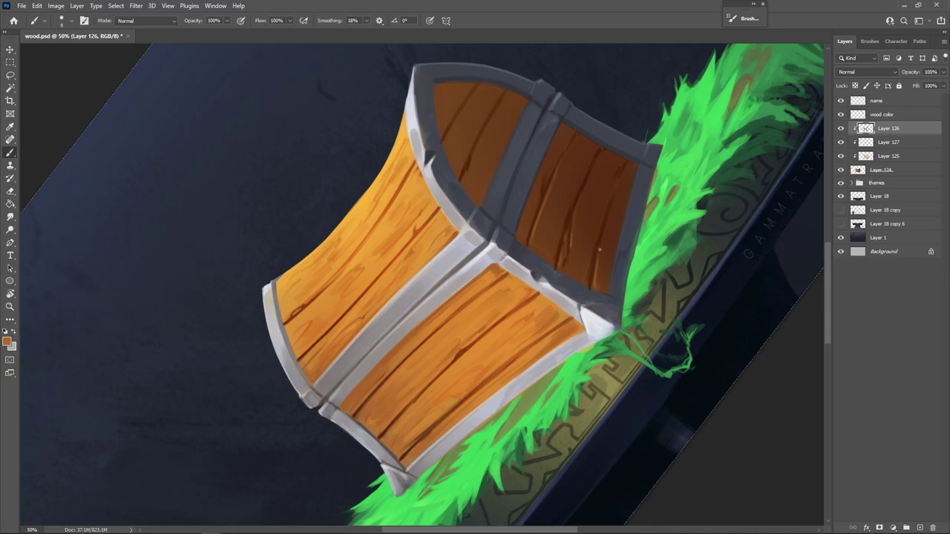
drag(607, 227, 598, 266)
Highlight the short side's remaining plank edges and deepen its cracks with sampled dark brown
drag(473, 161, 468, 172)
mouse_move(558, 132)
mouse_down()
mouse_move(508, 349)
mouse_move(532, 222)
mouse_up()
alt+click(545, 103)
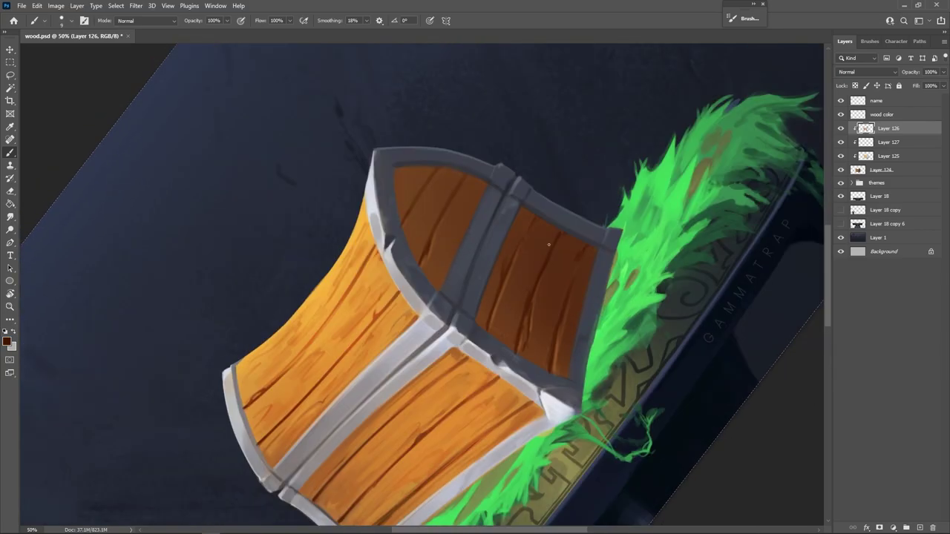
drag(528, 284, 515, 331)
drag(488, 299, 483, 319)
drag(448, 268, 439, 288)
Turn the canvas nearly upright and paint the short side's plank edges along the metal band with a sampled brown
scroll(583, 353, down, 2)
drag(575, 338, 494, 429)
drag(415, 272, 438, 355)
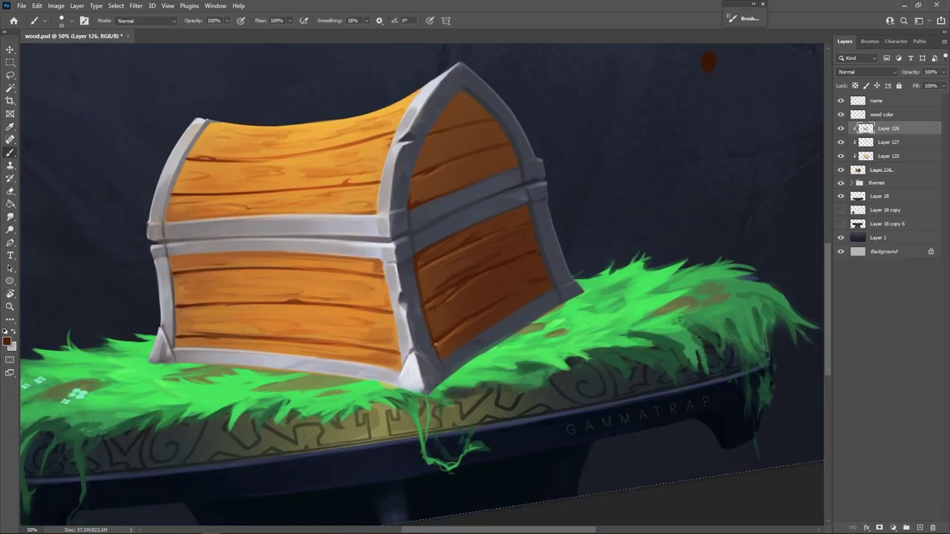
alt+click(418, 274)
drag(524, 210, 466, 234)
drag(439, 198, 419, 228)
drag(366, 279, 350, 191)
Rotate the canvas and refine the short side's metal band edges with sampled dark tones
key(r)
mouse_move(564, 296)
mouse_down()
mouse_move(551, 361)
mouse_move(361, 231)
mouse_up()
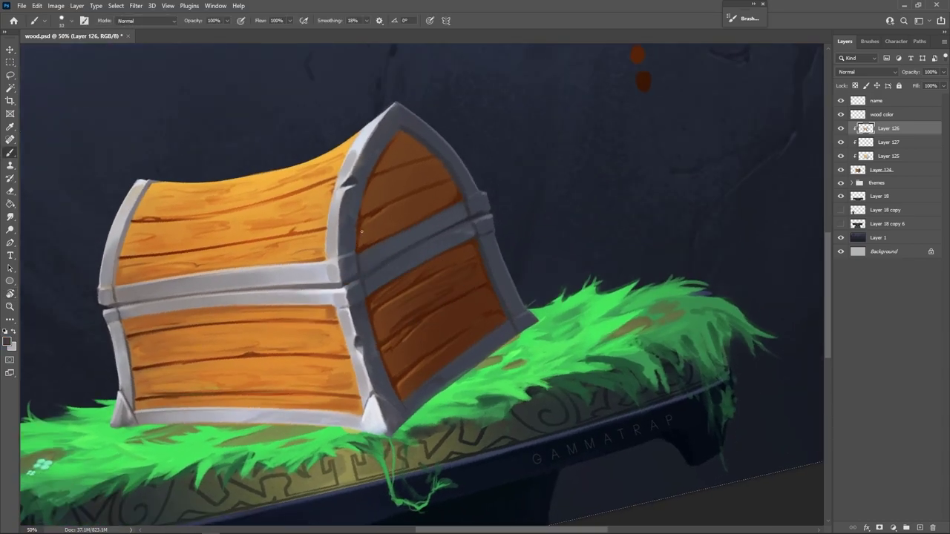
key(r)
alt+click(365, 276)
mouse_move(364, 270)
mouse_down()
mouse_move(367, 307)
mouse_move(400, 203)
mouse_up()
drag(371, 317, 390, 273)
drag(553, 360, 529, 349)
drag(457, 366, 466, 317)
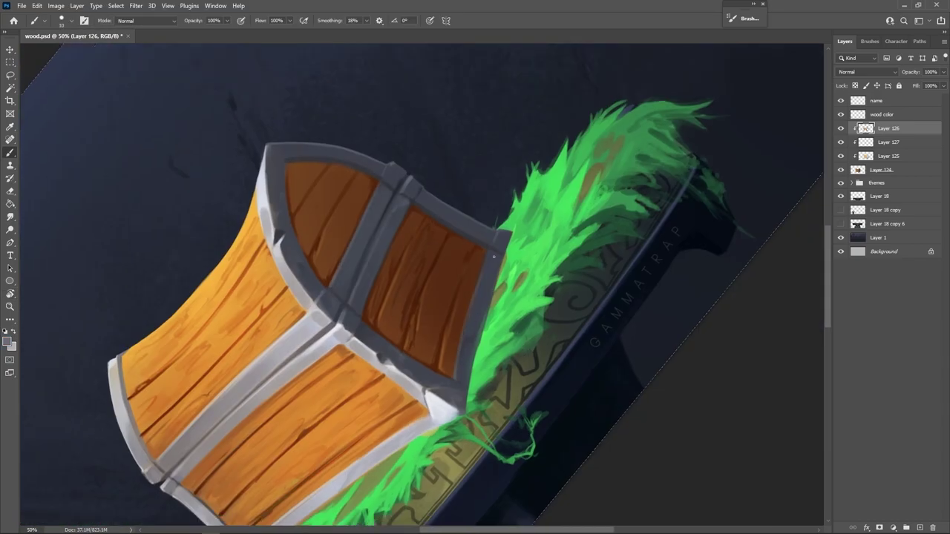
Clean up the inner trim edge at the short side's base and the rear trim edge with sampled colors
drag(488, 257, 460, 351)
key(r)
drag(462, 351, 417, 364)
alt+click(392, 147)
mouse_move(387, 143)
mouse_down()
mouse_move(481, 160)
mouse_move(496, 227)
mouse_up()
key(r)
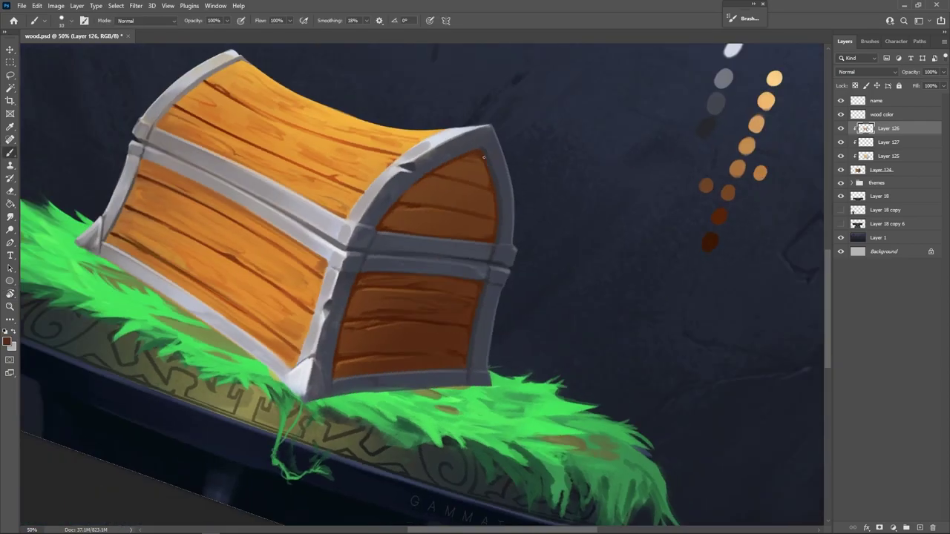
Rotate the canvas and darken the short side's plank edges inside the lid arch with sampled dark red-brown
key(r)
drag(483, 157, 413, 143)
key(r)
alt+click(382, 391)
alt+click(490, 326)
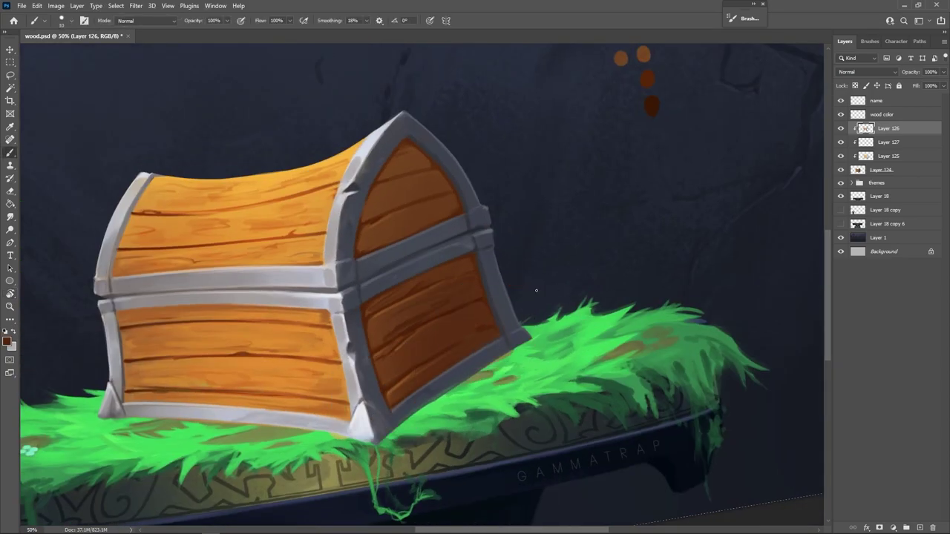
key(r)
drag(536, 290, 532, 256)
key(bracketright)
mouse_move(400, 229)
mouse_down()
mouse_move(454, 195)
mouse_move(420, 192)
mouse_up()
alt+click(454, 312)
alt+click(454, 309)
drag(385, 213, 397, 198)
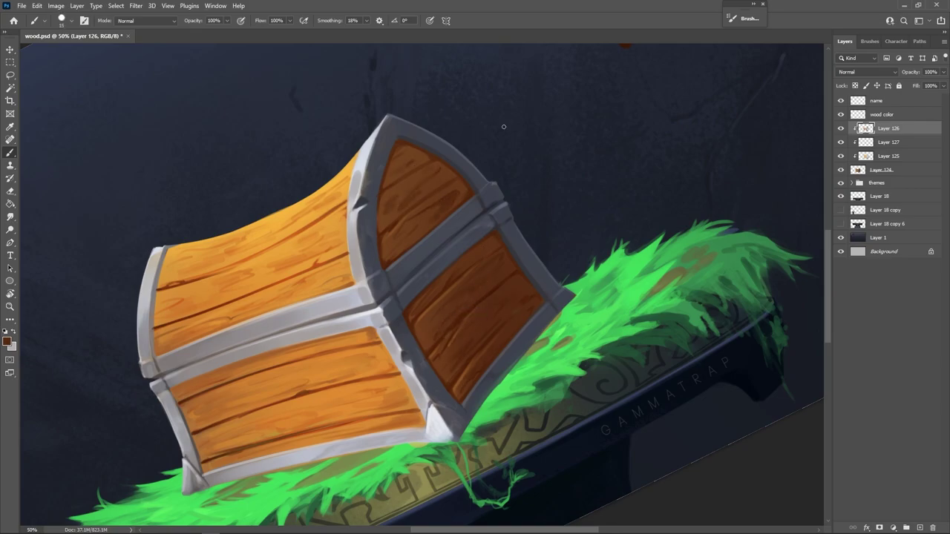
Refine the short side's plank edges and cracks on Layer 124 and Layer 126 with sampled red-browns
alt+click(449, 201)
key(bracketright)
key(bracketright)
alt+click(467, 305)
alt+click(467, 345)
alt+click(492, 324)
key(bracketleft)
key(bracketleft)
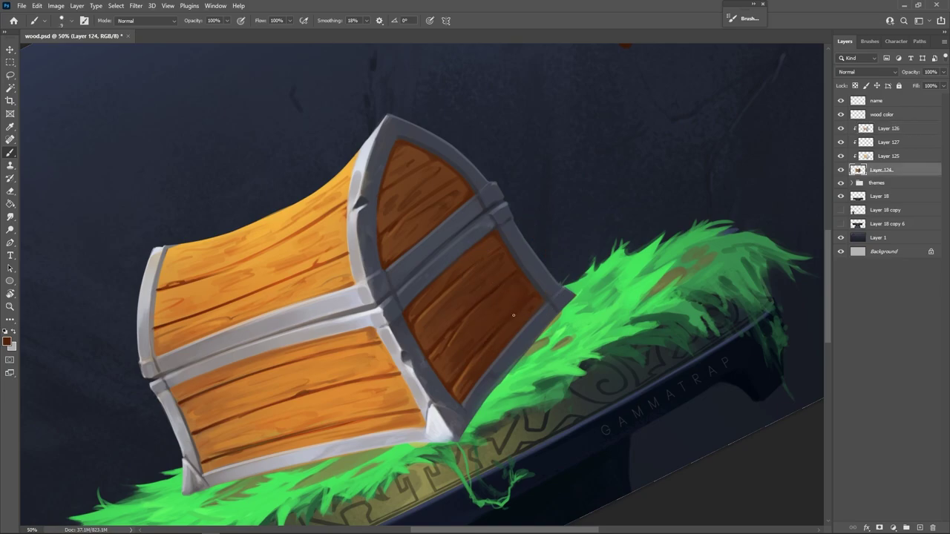
alt+click(486, 342)
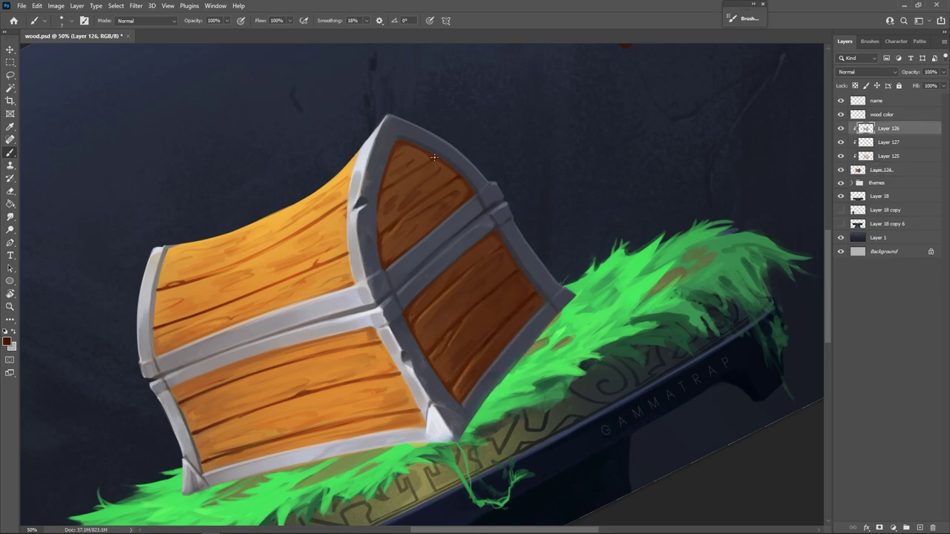
key(r)
key(Escape)
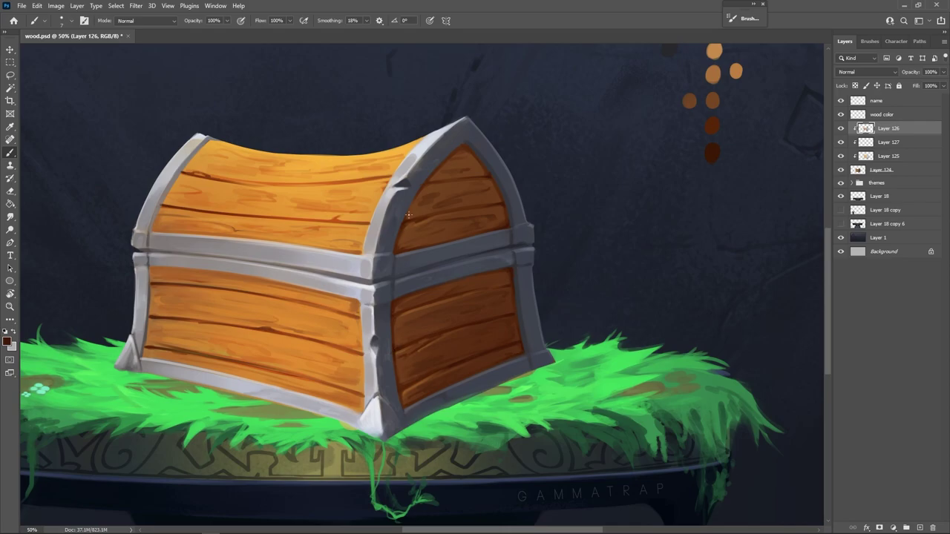
Rotate the canvas and erase uneven paint along the chest's base trim on Layer 124
key(r)
mouse_move(609, 398)
mouse_down()
mouse_move(642, 282)
mouse_move(638, 233)
mouse_up()
click(903, 155)
key(e)
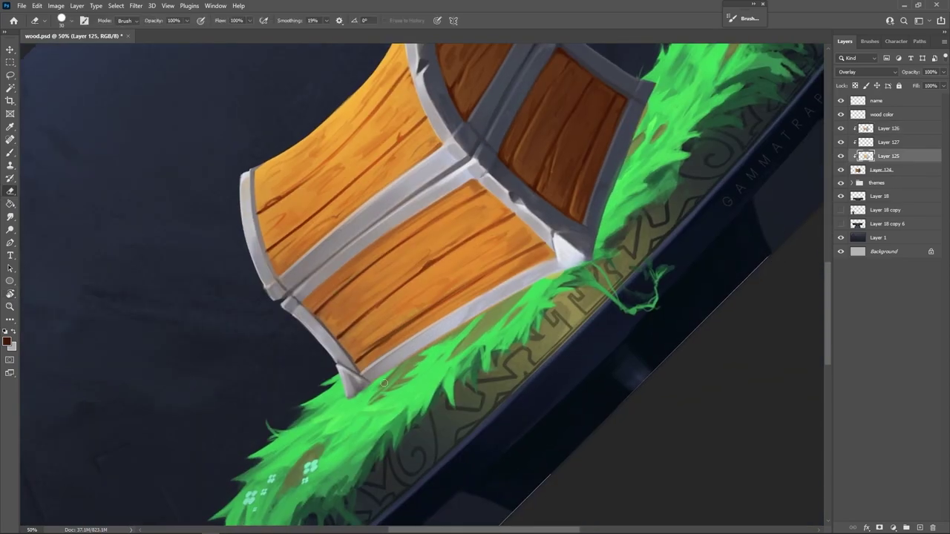
click(905, 129)
click(910, 170)
drag(400, 362, 564, 271)
key(r)
mouse_move(583, 317)
mouse_down()
mouse_move(528, 413)
mouse_move(415, 446)
mouse_up()
key(e)
key(r)
drag(609, 283, 622, 318)
key(z)
alt+click(621, 318)
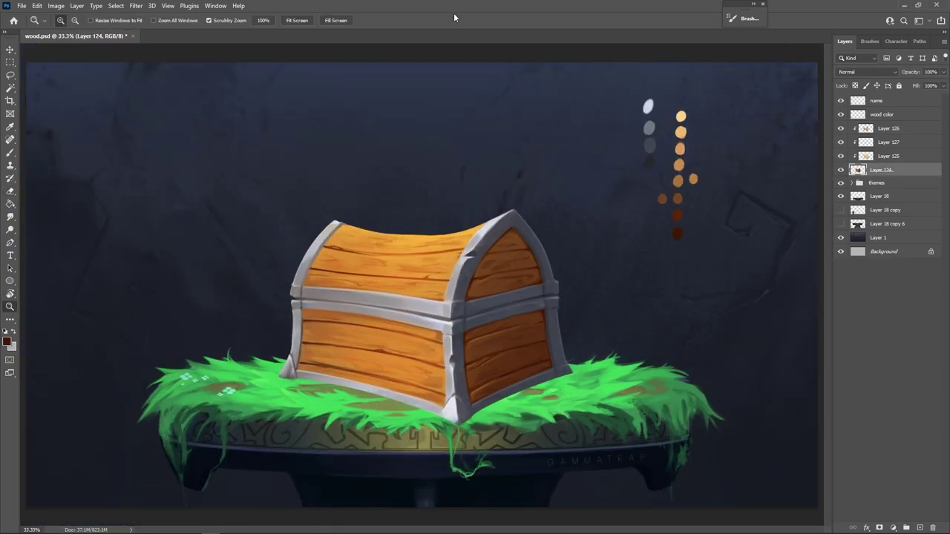
key(r)
key(z)
key(b)
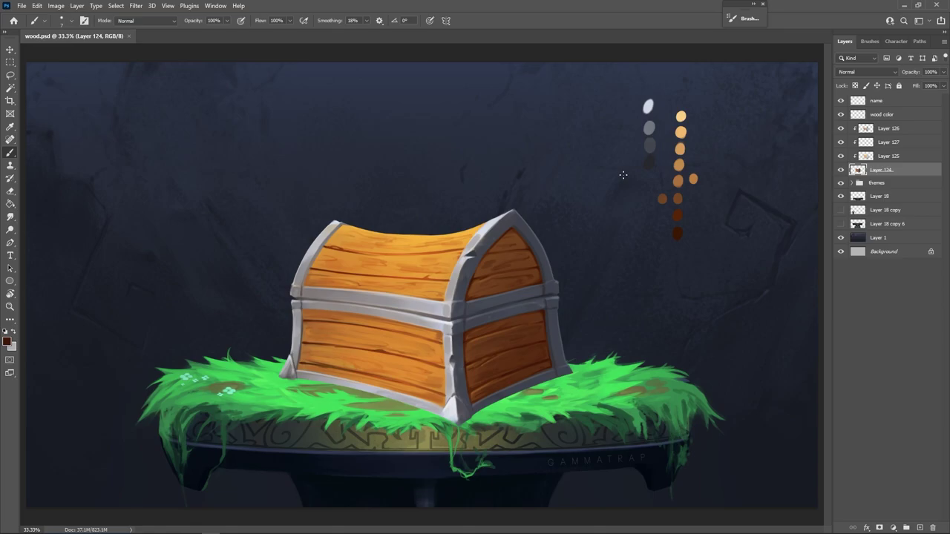
Add a clipped layer above Layer 126 and paint white highlights on the front corner trim and near lid arch, softening them with the eraser
click(888, 130)
key(ctrl+shift+alt+n)
key(ctrl+alt+g)
key(d)
key(x)
ctrl+click(413, 315)
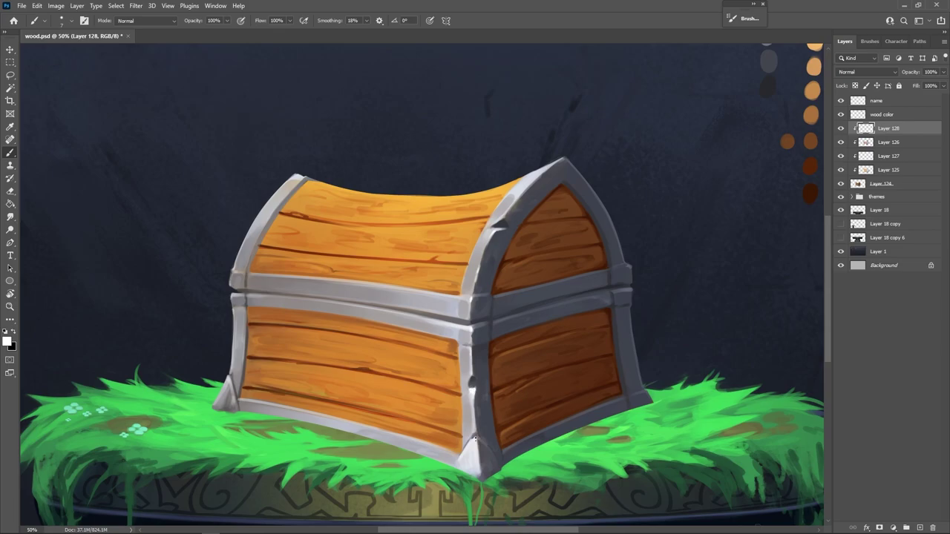
drag(476, 438, 474, 455)
mouse_move(480, 261)
mouse_down()
mouse_move(488, 239)
mouse_move(566, 157)
mouse_up()
key(e)
drag(488, 240, 477, 282)
Paint white highlights along the lid arch and lower metal post at the far end of the chest's long side
key(b)
key(bracketright)
drag(240, 251, 288, 180)
drag(257, 222, 239, 253)
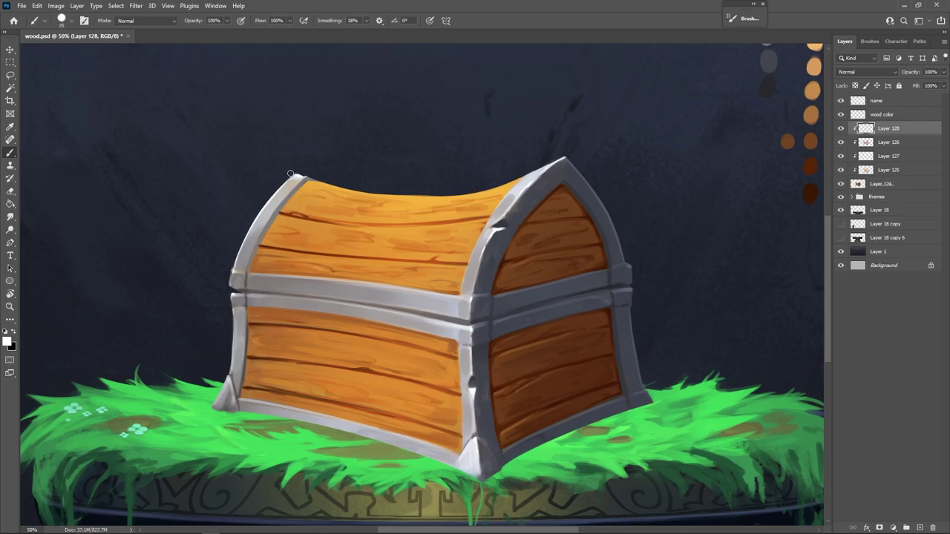
key(bracketleft)
key(bracketleft)
key(bracketleft)
key(bracketleft)
key(bracketleft)
key(bracketleft)
mouse_move(228, 377)
mouse_down()
mouse_move(215, 405)
mouse_move(233, 309)
mouse_up()
Try a white highlight on the metal band near the front corner
key(bracketright)
key(bracketright)
key(bracketright)
key(bracketright)
key(bracketright)
key(bracketright)
key(bracketleft)
key(bracketleft)
drag(458, 296, 472, 300)
key(ctrl+z)
Rotate the canvas and paint thin white rim highlights along the short side's outer arch and rear trim edge
key(r)
mouse_move(595, 380)
mouse_down()
mouse_move(594, 197)
mouse_move(612, 271)
mouse_up()
key(r)
drag(611, 271, 535, 301)
drag(535, 230, 550, 278)
key(r)
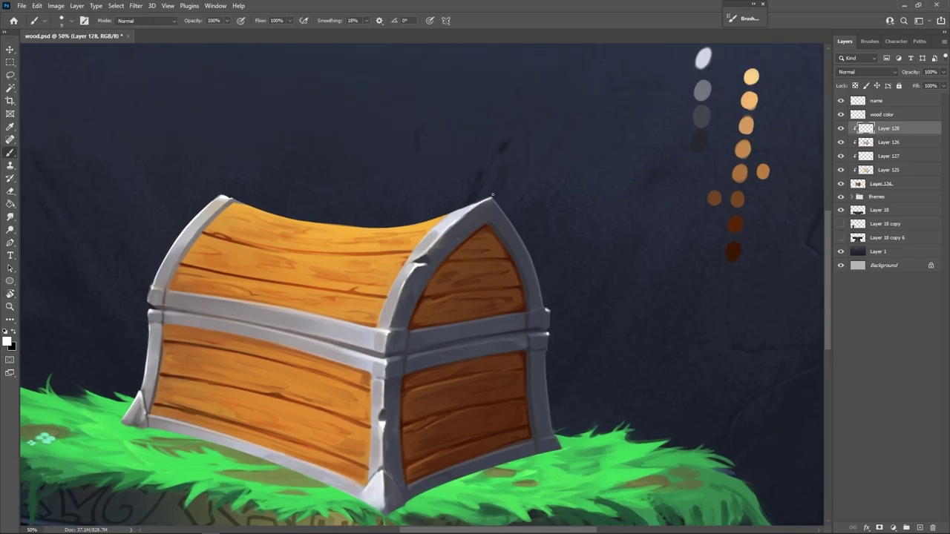
drag(491, 199, 535, 271)
drag(552, 424, 560, 448)
key(r)
drag(589, 375, 611, 283)
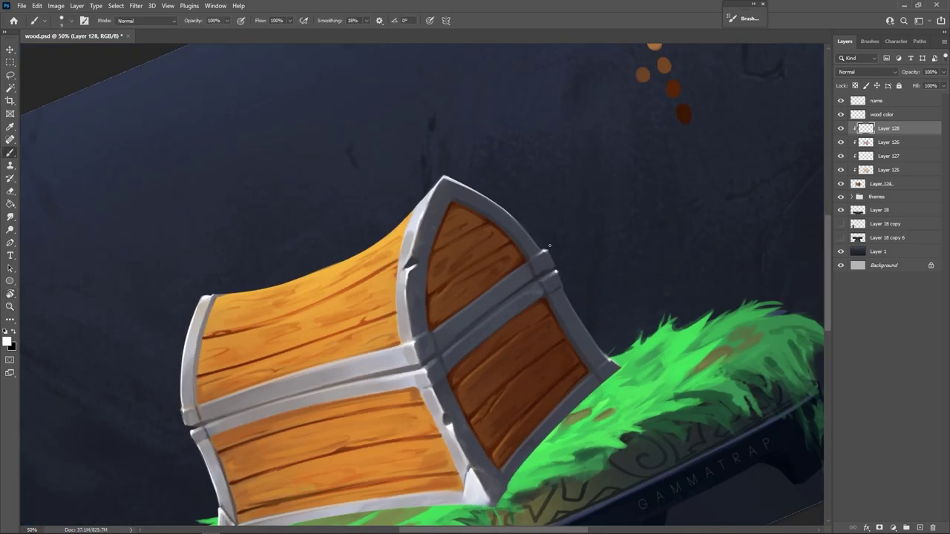
key(r)
key(Escape)
Sample trim greys and paint small dents and chips on the long side's metal bands, far arch and front corner post
alt+click(453, 380)
drag(445, 370, 378, 333)
key(r)
drag(287, 339, 334, 363)
alt+click(527, 230)
key(bracketright)
key(bracketright)
key(bracketright)
key(bracketright)
key(bracketright)
alt+click(328, 366)
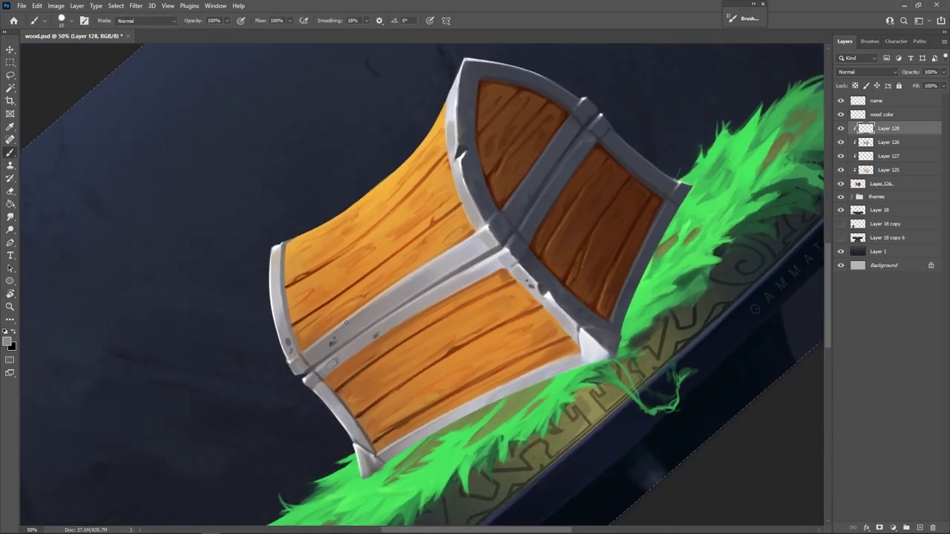
alt+click(331, 343)
key(r)
key(Escape)
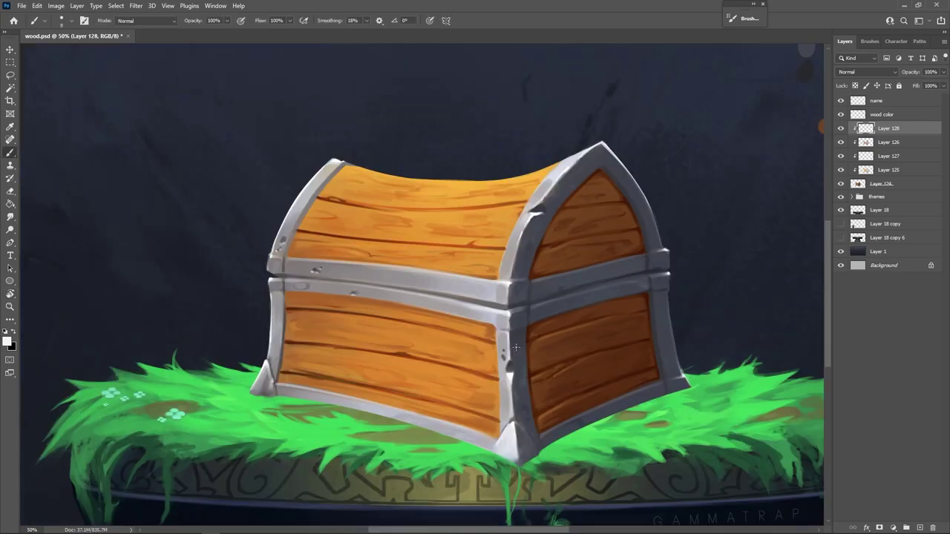
Add more chips and dents to the front corner post and short side's metal trim with sampled greys
alt+click(532, 422)
alt+click(324, 270)
alt+click(568, 304)
alt+click(509, 386)
drag(509, 381, 510, 414)
alt+click(514, 401)
alt+click(509, 426)
Try a broader white highlight along the lid arch at the chest's far end
drag(539, 207, 511, 218)
key(bracketright)
key(bracketright)
key(bracketright)
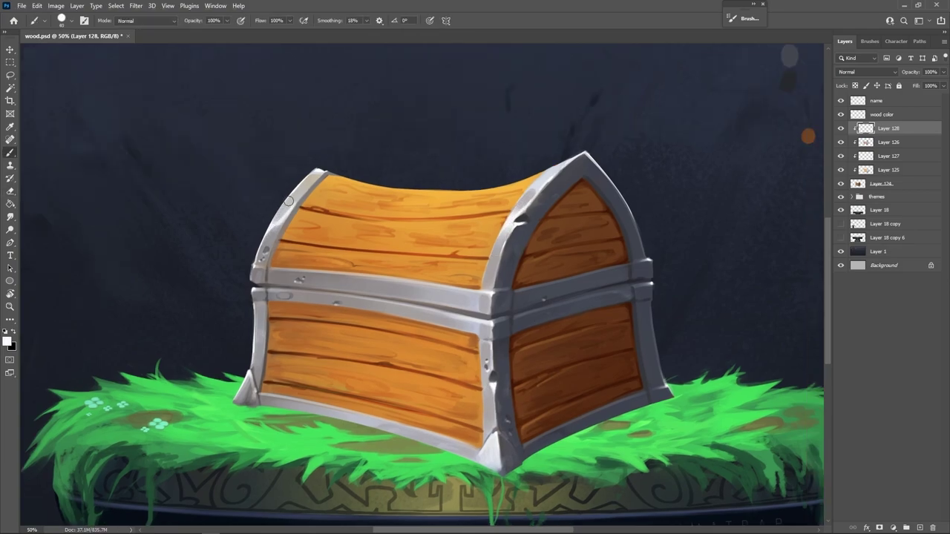
drag(288, 201, 265, 248)
key(ctrl+z)
Add a layer mask to Layer 124 and mask the short side's base in blade-shaped strokes so grass overlaps the trim
click(882, 184)
click(879, 527)
click(430, 21)
key(bracketleft)
key(bracketleft)
key(bracketleft)
key(bracketleft)
key(bracketleft)
mouse_move(590, 423)
mouse_down()
mouse_move(568, 435)
mouse_move(576, 422)
mouse_up()
drag(622, 414, 647, 401)
drag(643, 408, 652, 391)
drag(618, 416, 627, 402)
Mask the base of the chest's front corner so grass blades overlap the metal
key(bracketright)
key(bracketright)
drag(481, 461, 502, 452)
key(bracketleft)
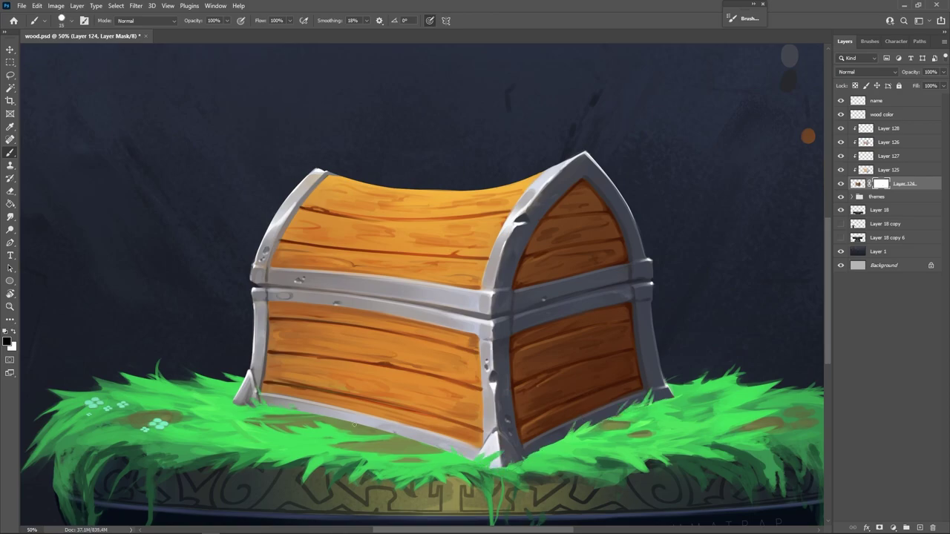
Add a Multiply layer below the chest, sample the mid-grey swatch, and show the Big light group inside themes
click(900, 198)
key(ctrl+shift+alt+n)
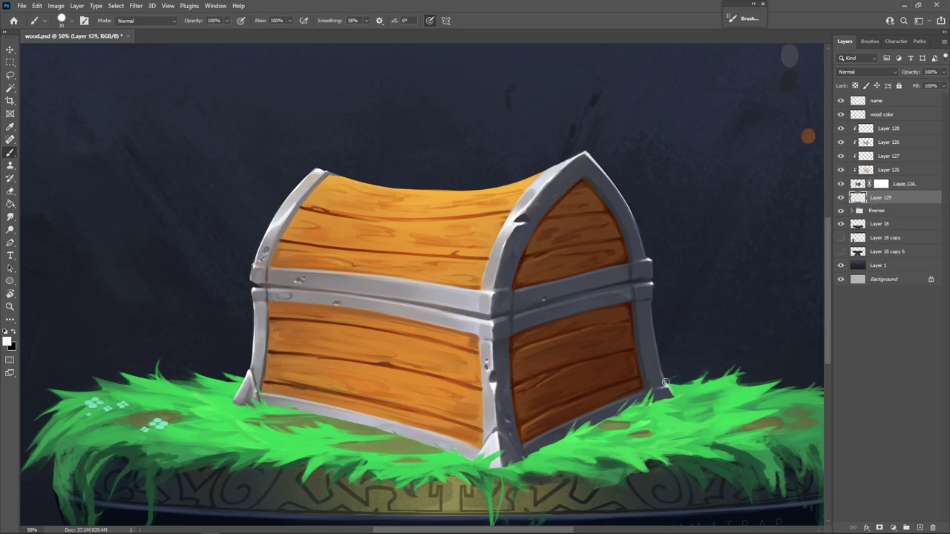
key(z)
alt+click(739, 307)
key(b)
alt+click(649, 128)
click(865, 72)
click(854, 110)
click(851, 211)
click(841, 250)
key(Return)
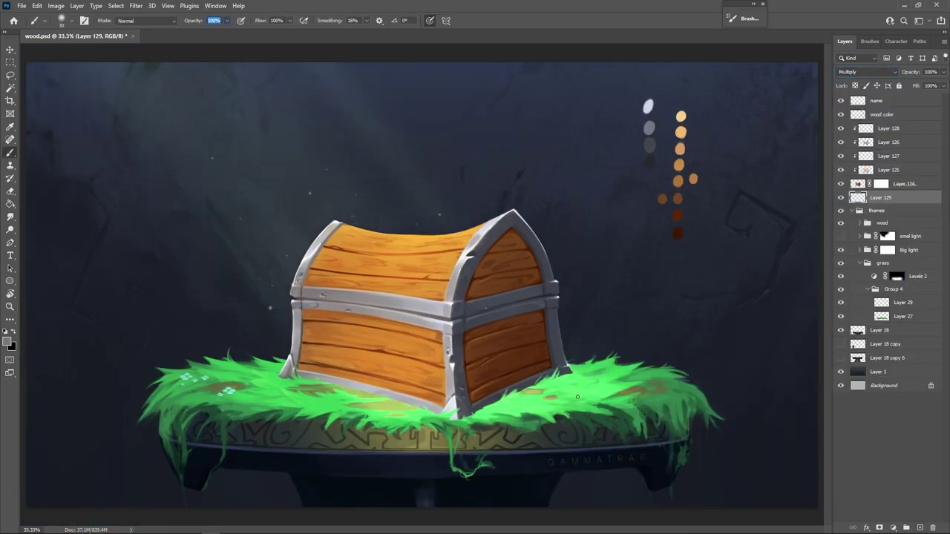
Choose a soft brush and paint the chest's grey cast shadow across the grass beside its short side and along its base
key(Return)
right_click(563, 353)
click(631, 423)
mouse_move(560, 377)
mouse_down()
mouse_move(619, 394)
mouse_move(505, 414)
mouse_up()
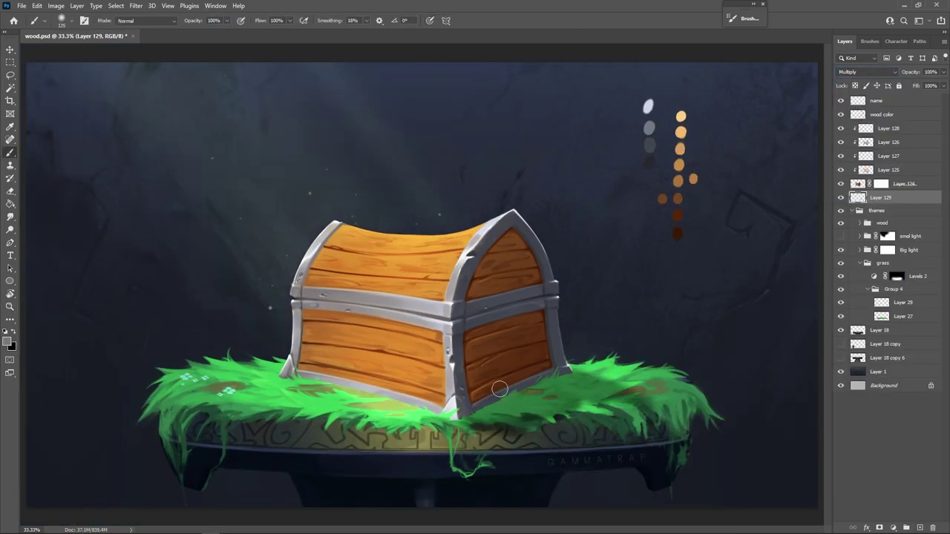
drag(575, 406, 657, 382)
drag(368, 392, 292, 379)
Rotate the canvas and erase excess shadow from the grass around the chest's base
key(r)
mouse_move(494, 389)
mouse_down()
mouse_move(665, 304)
mouse_move(667, 257)
mouse_up()
key(e)
drag(469, 359, 387, 420)
key(r)
key(Escape)
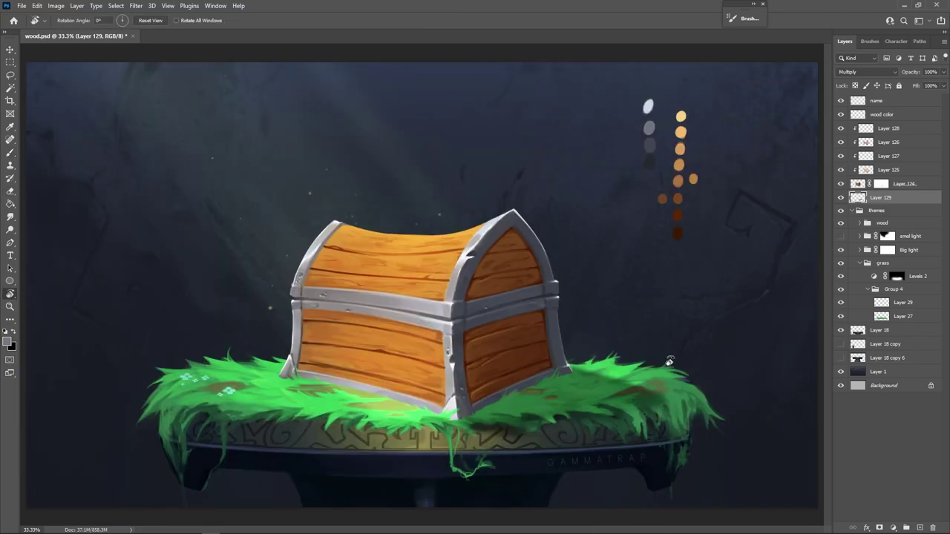
mouse_move(670, 361)
mouse_down()
mouse_move(591, 474)
mouse_move(485, 392)
mouse_up()
key(e)
drag(405, 355, 439, 394)
Straighten the canvas and erase shadow overspill below the grass along the pedestal rim
key(r)
key(Escape)
key(e)
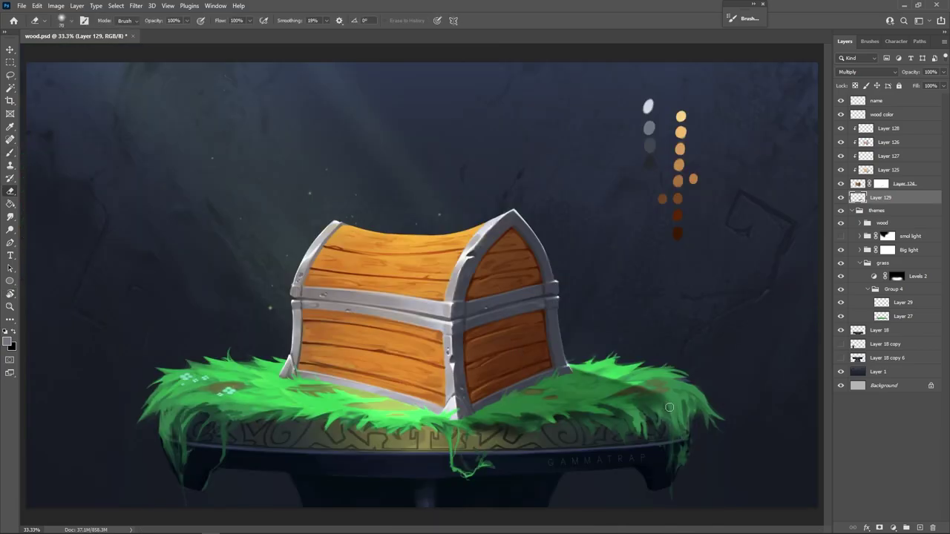
mouse_move(667, 408)
mouse_down()
mouse_move(510, 421)
mouse_move(497, 431)
mouse_move(550, 430)
mouse_move(494, 436)
mouse_up()
key(bracketleft)
key(bracketleft)
key(bracketleft)
key(bracketleft)
key(bracketleft)
key(bracketleft)
key(bracketleft)
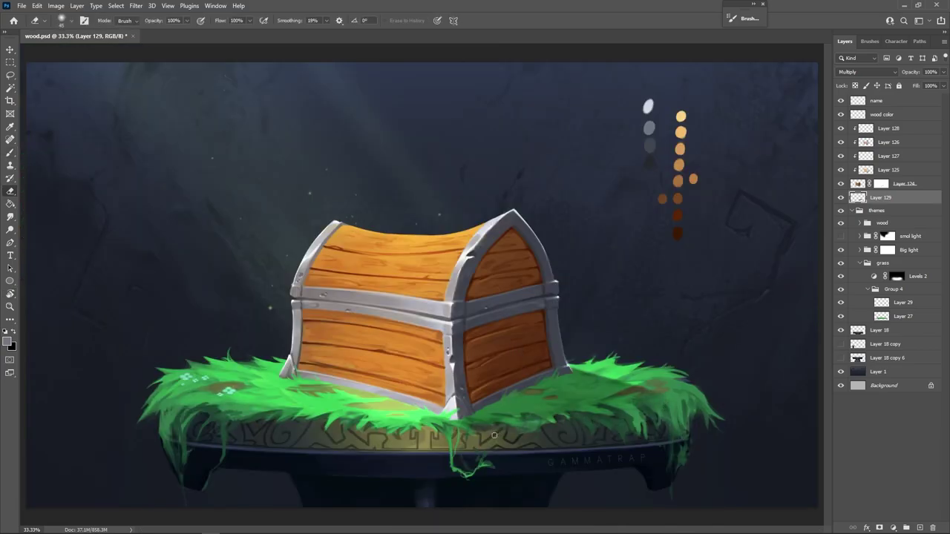
Add a new layer above the chest, enable brush size pressure, sample the shaded grass green and paint blades over the chest's far corner base
click(901, 130)
key(ctrl+shift+alt+n)
key(b)
right_click(514, 127)
click(430, 21)
alt+click(556, 404)
mouse_move(574, 363)
mouse_down()
mouse_move(582, 375)
mouse_move(617, 378)
mouse_up()
Using a smaller brush and greens sampled from the nearby grass, paint blades overlapping the chest's long-side base and front corner
key(bracketleft)
key(bracketleft)
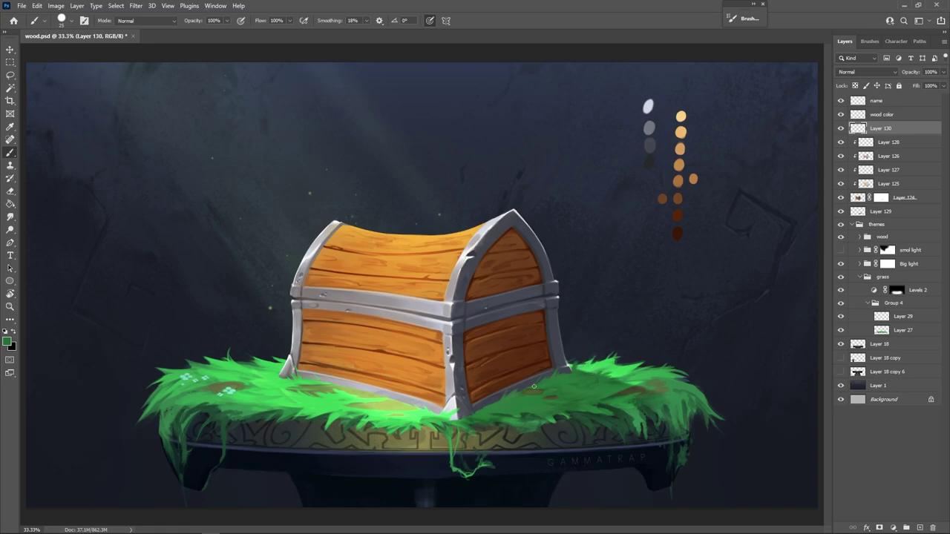
alt+click(334, 385)
drag(331, 384, 358, 389)
key(r)
drag(579, 451, 704, 257)
mouse_move(418, 391)
mouse_down()
mouse_move(430, 380)
mouse_move(422, 390)
mouse_move(455, 417)
mouse_up()
alt+click(519, 369)
key(Escape)
alt+click(509, 394)
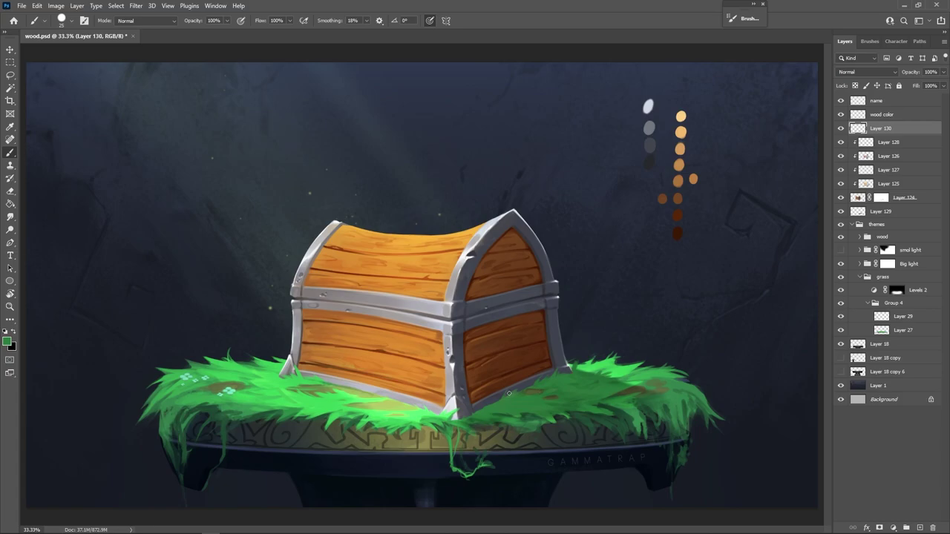
right_click(555, 377)
key(Escape)
Scale the chest, its shadow and overlapping grass layers down slightly together, reposition them on the pedestal, and make the Multiply shadow layer active
shift+click(883, 209)
key(ctrl+t)
drag(674, 154, 659, 166)
drag(615, 203, 611, 206)
drag(610, 205, 615, 211)
key(Return)
click(881, 211)
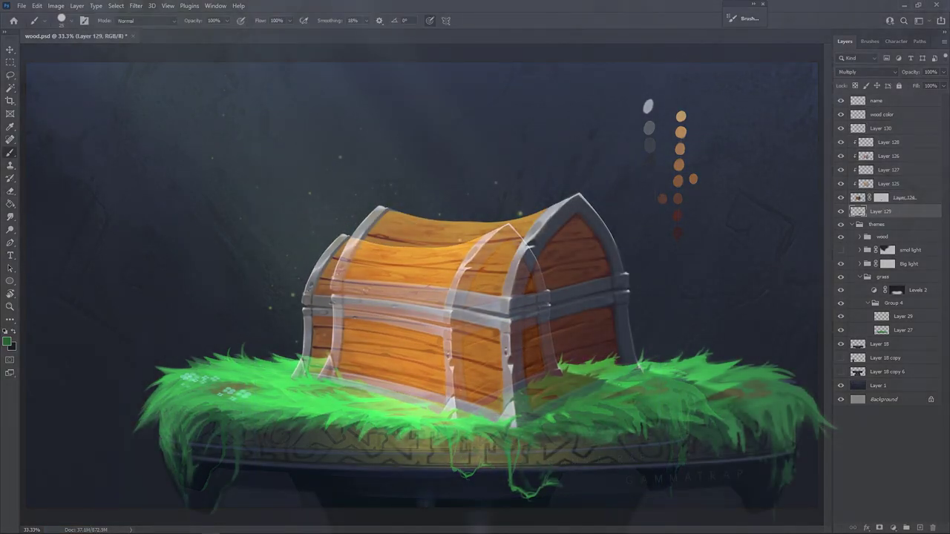